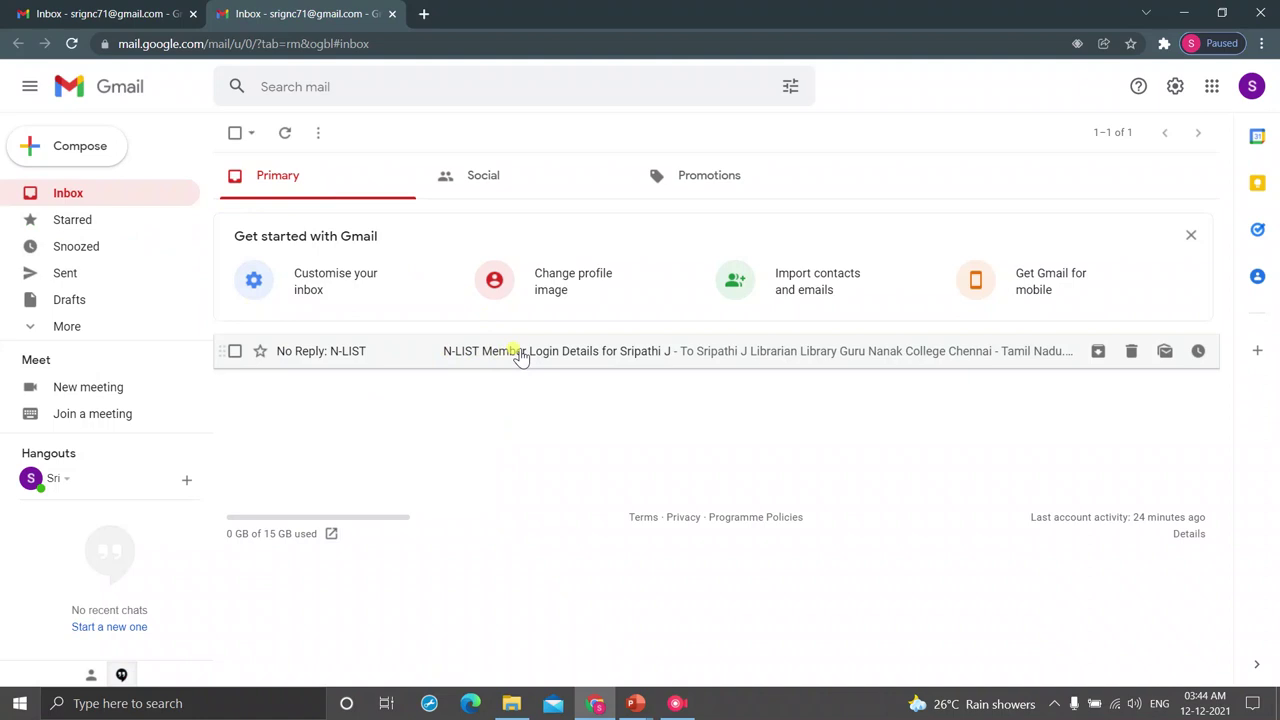
- Open the N-LIST Member Login Details email and scroll to its one-time password and activation link
{"action": "left_click", "coordinate": [72, 328]}
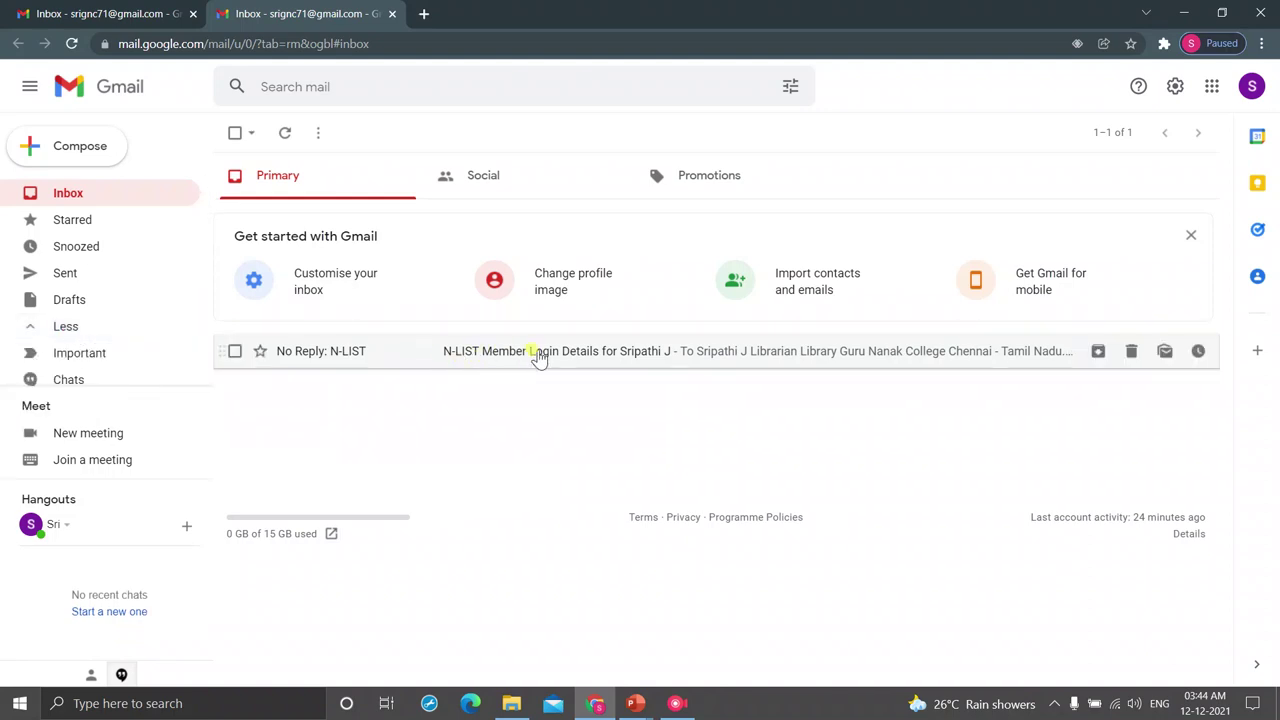
{"action": "left_click", "coordinate": [538, 355]}
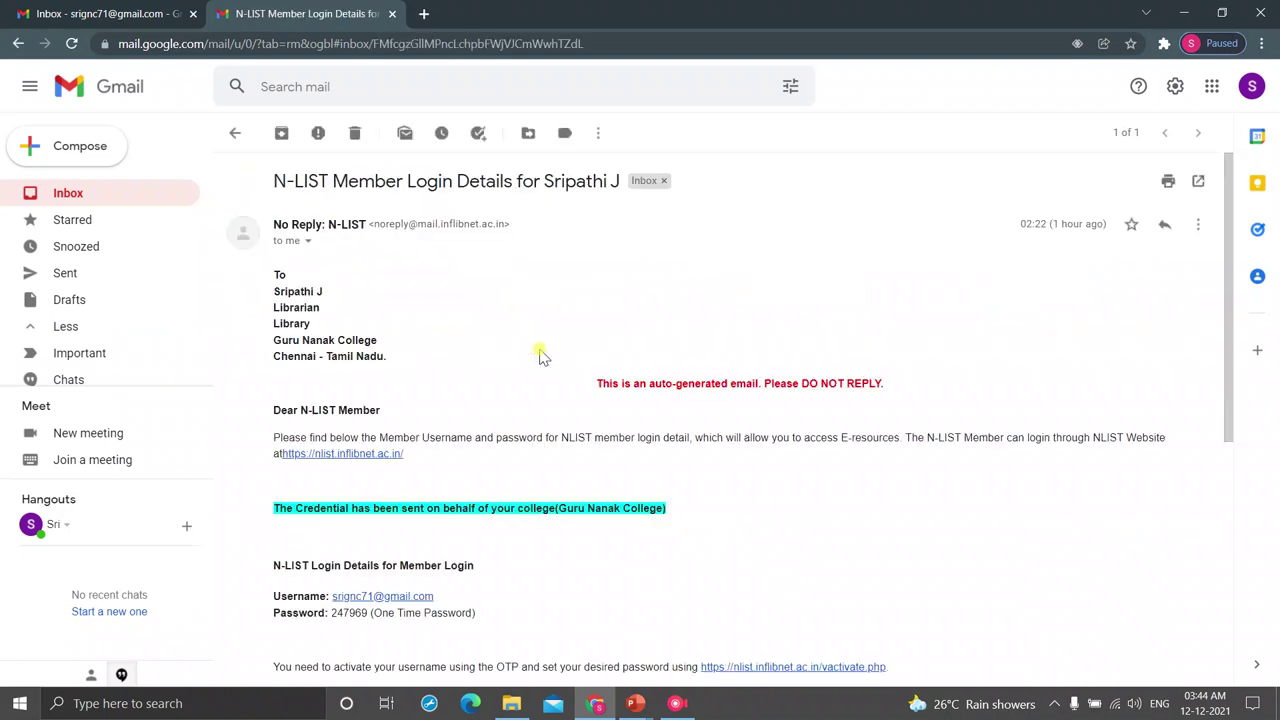
{"action": "scroll", "coordinate": [538, 355], "scroll_direction": "down", "scroll_amount": 4}
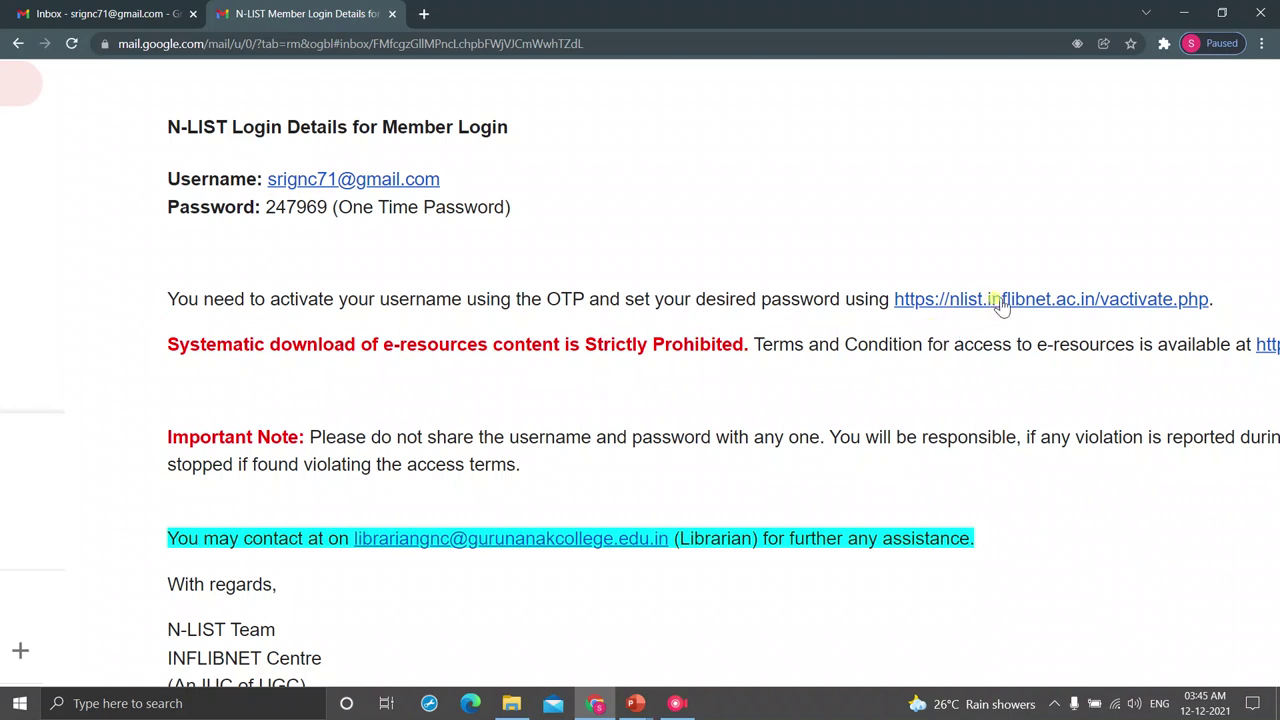
- On the activation page, enter the member e-mail username and paste the emailed one-time password
{"action": "left_click", "coordinate": [996, 300]}
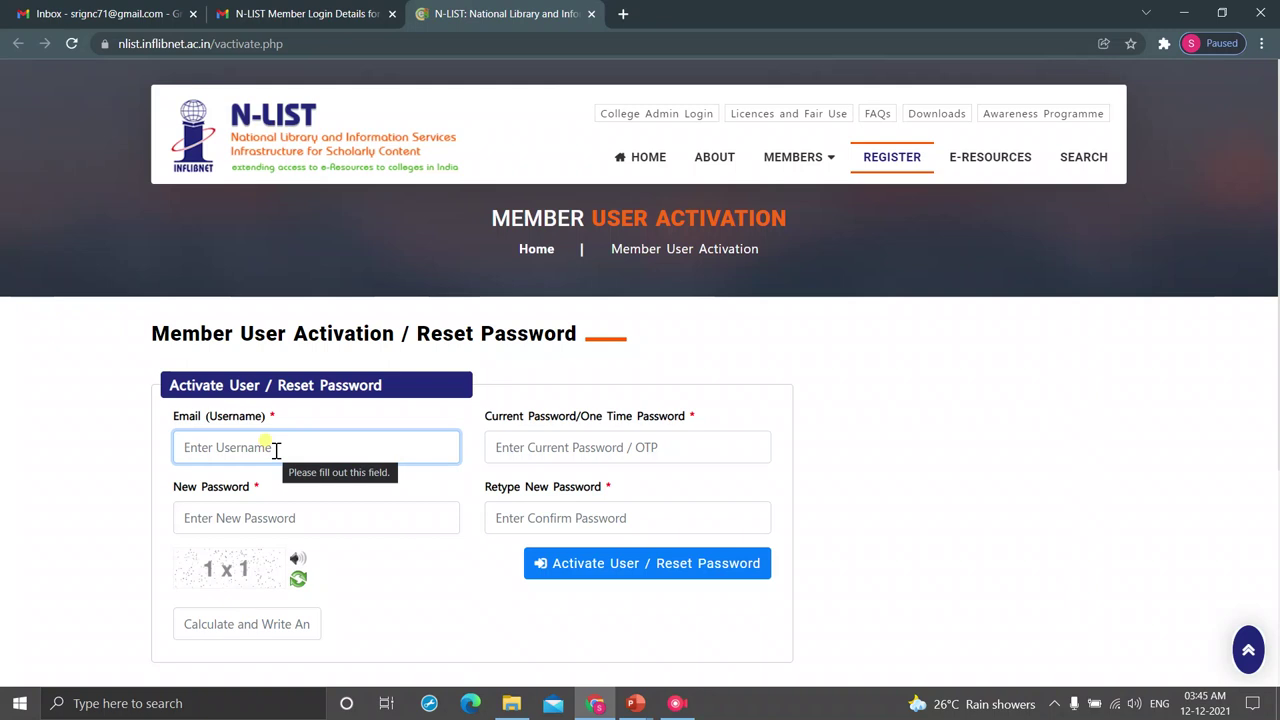
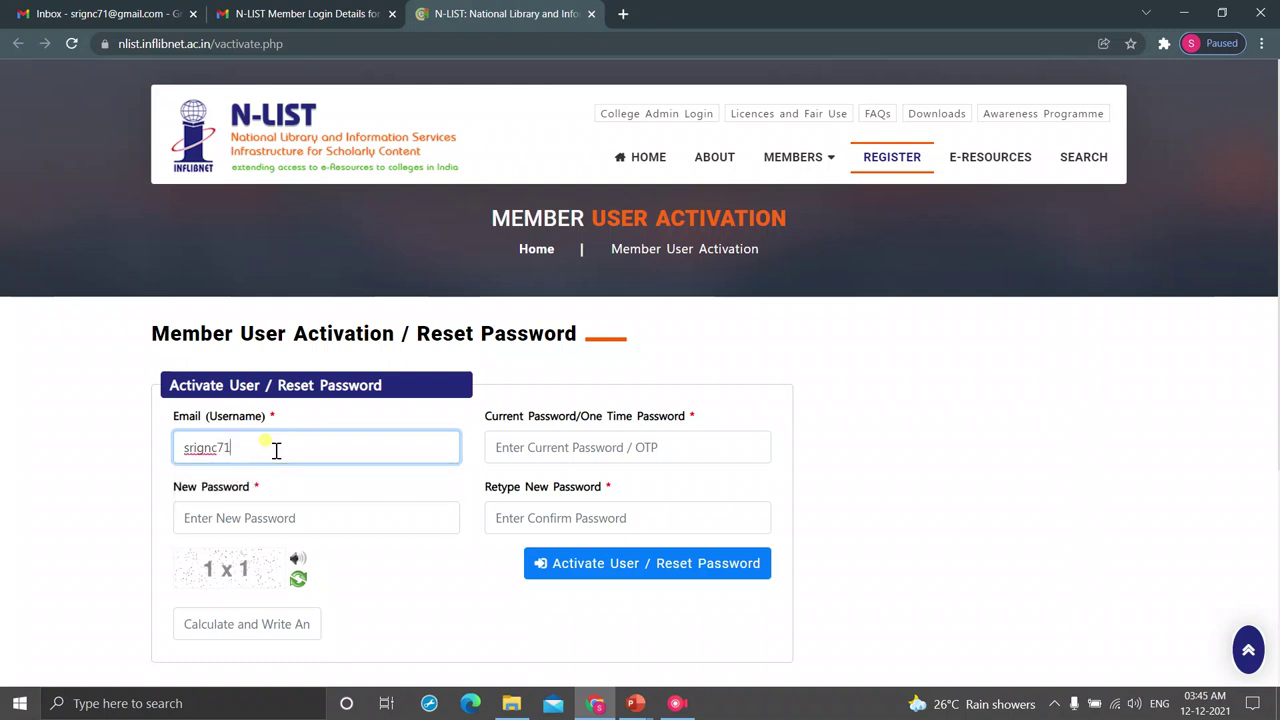
{"action": "key", "text": "Tab"}
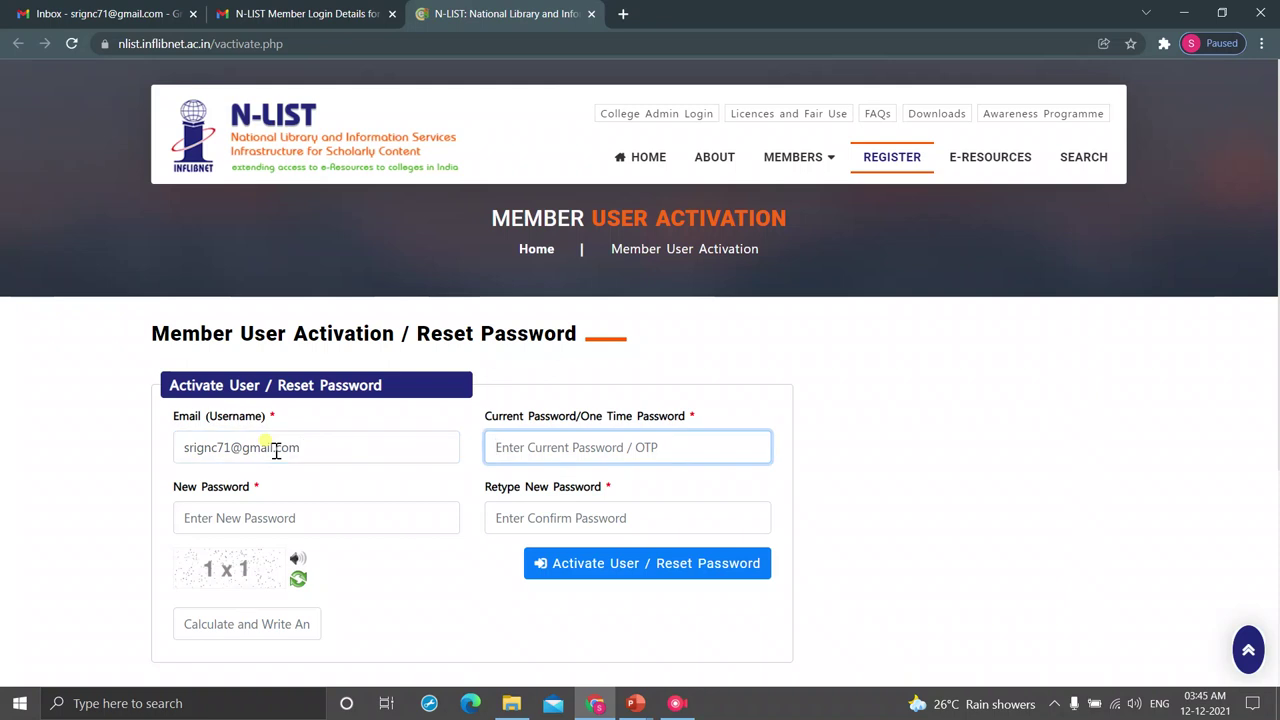
{"action": "left_click", "coordinate": [300, 14]}
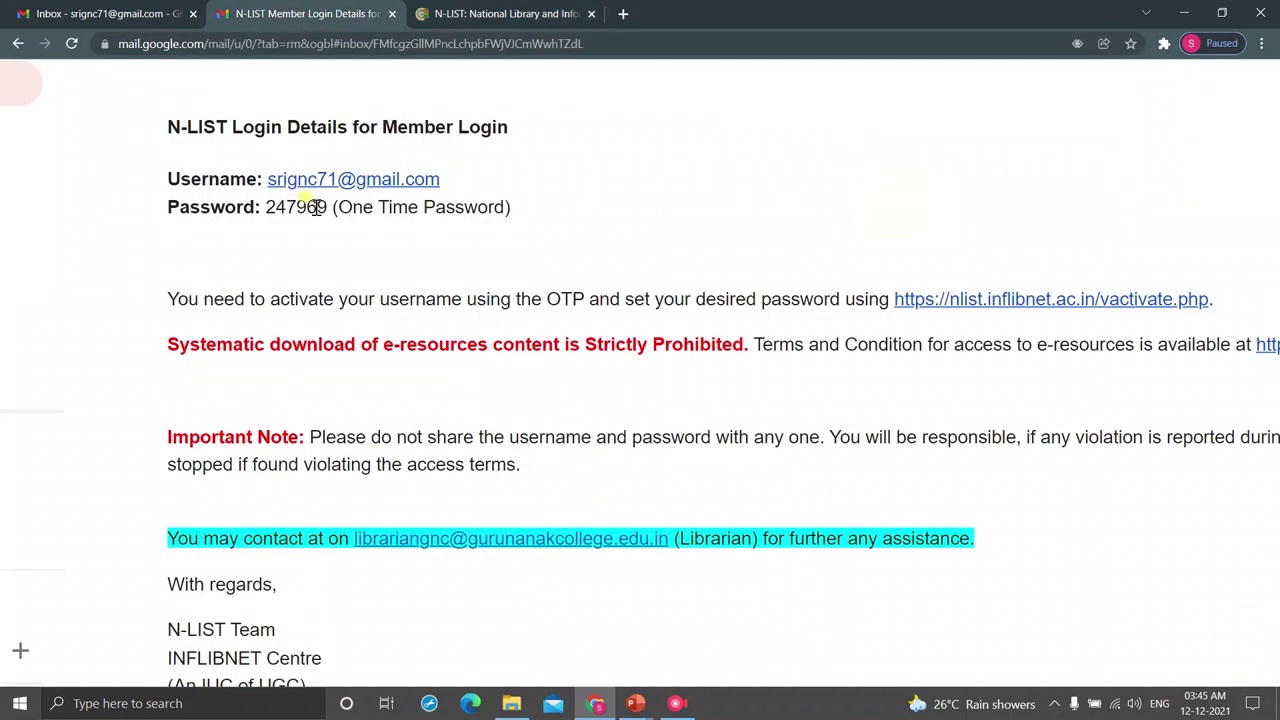
{"action": "double_click", "coordinate": [312, 206]}
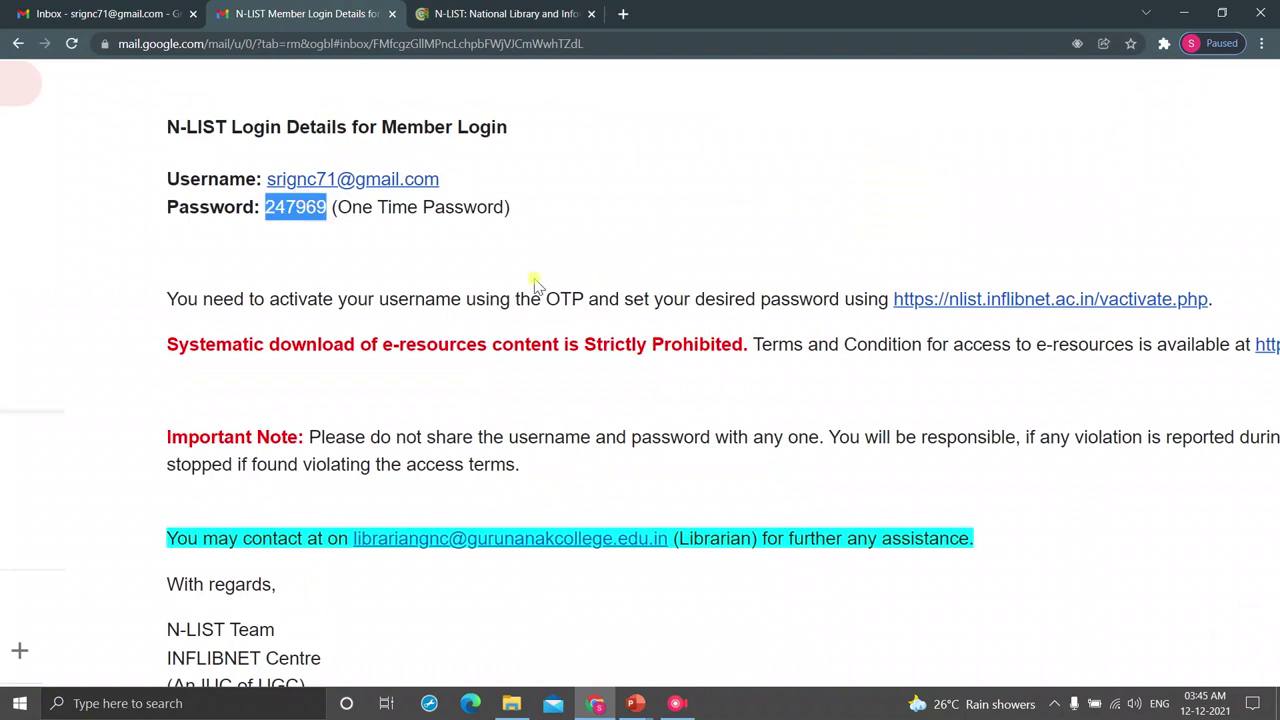
{"action": "right_click", "coordinate": [316, 207]}
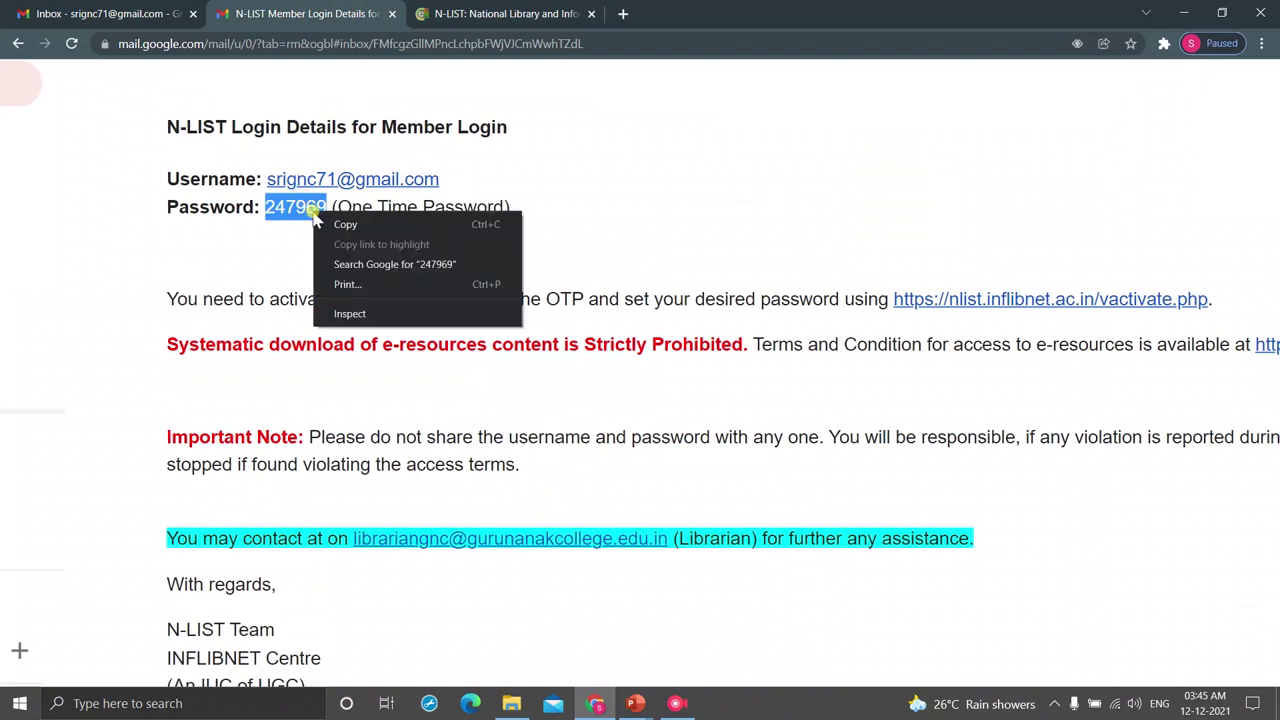
{"action": "left_click", "coordinate": [340, 226]}
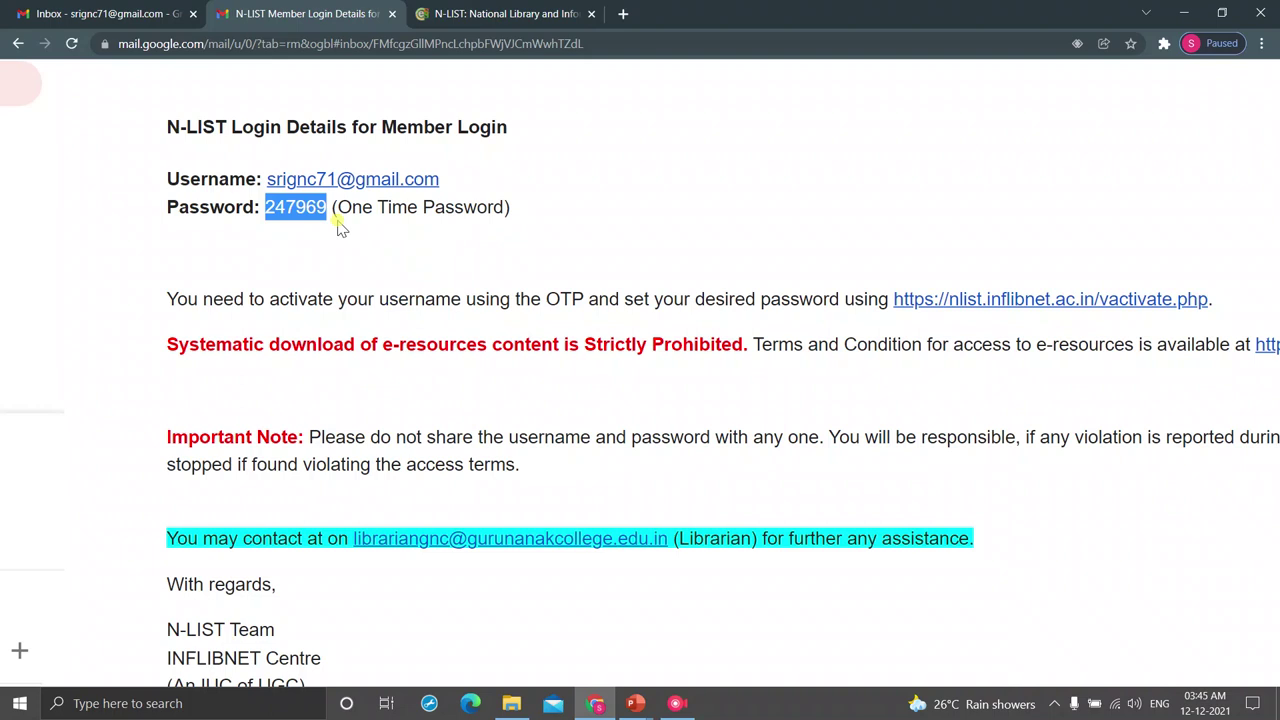
{"action": "left_click", "coordinate": [490, 14]}
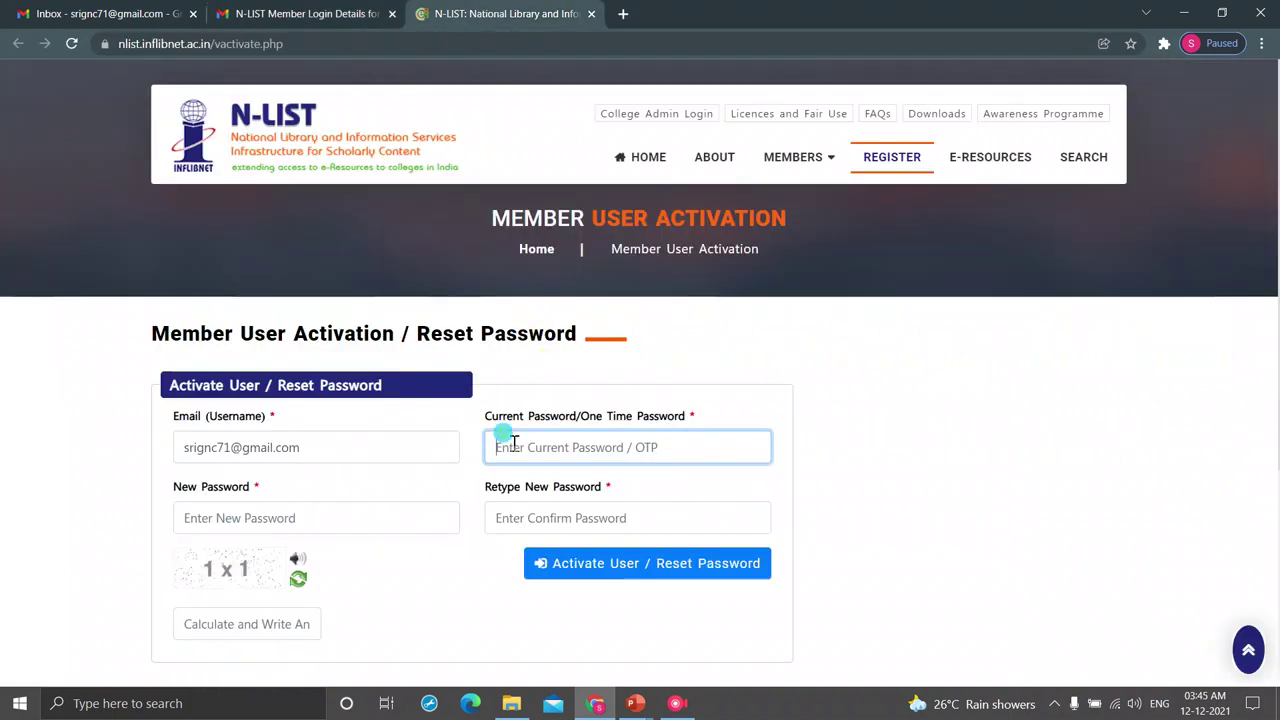
{"action": "right_click", "coordinate": [513, 443]}
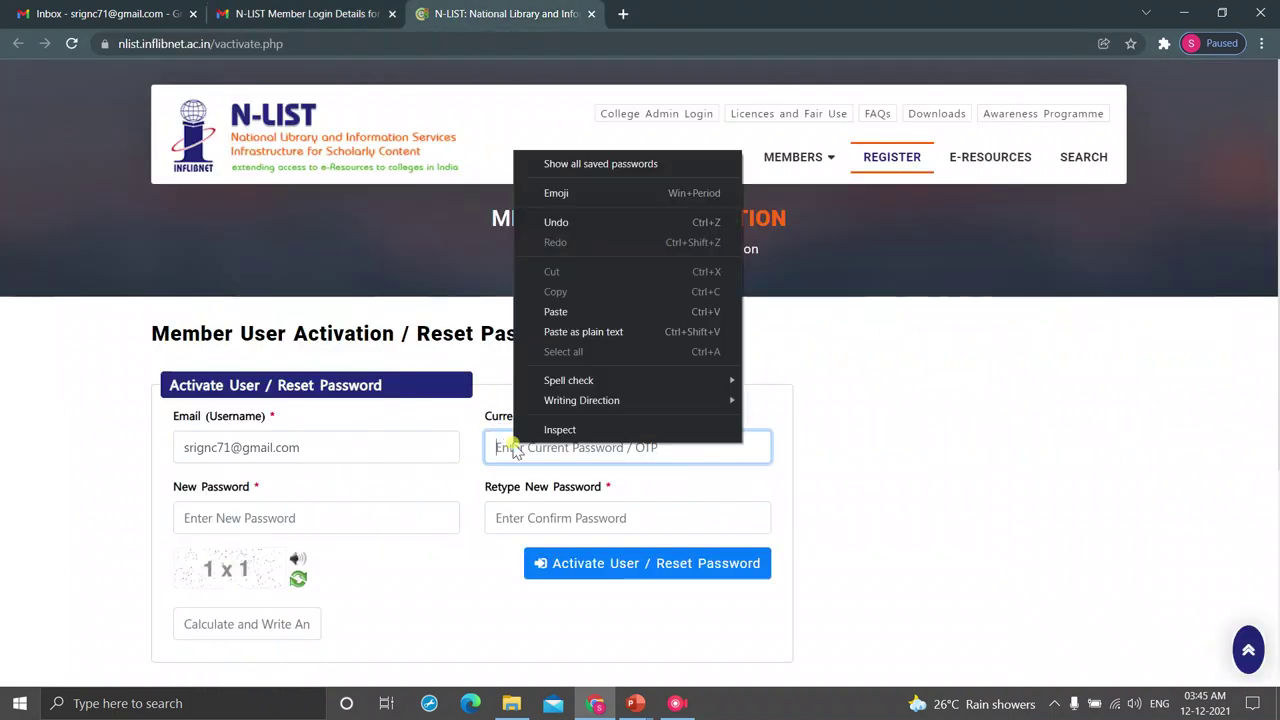
{"action": "left_click", "coordinate": [562, 313]}
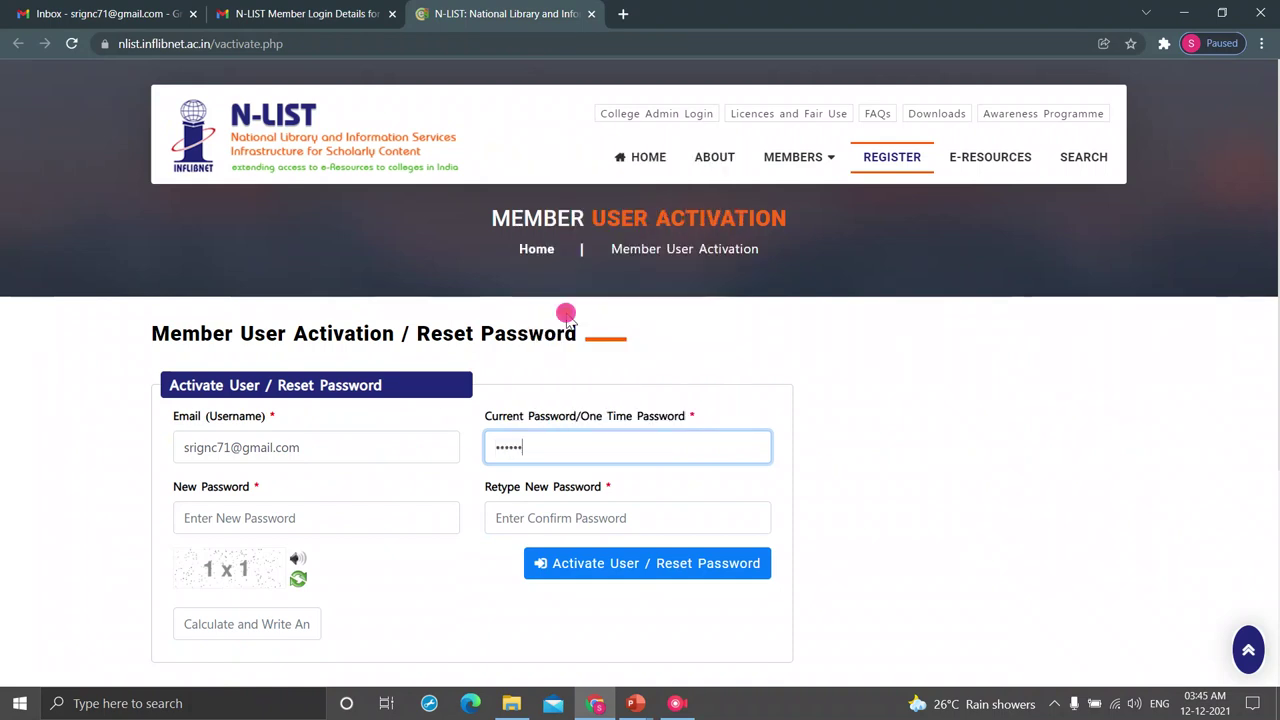
- Set and confirm a new password, answer the captcha with 1, and activate the user
{"action": "left_click", "coordinate": [268, 518]}
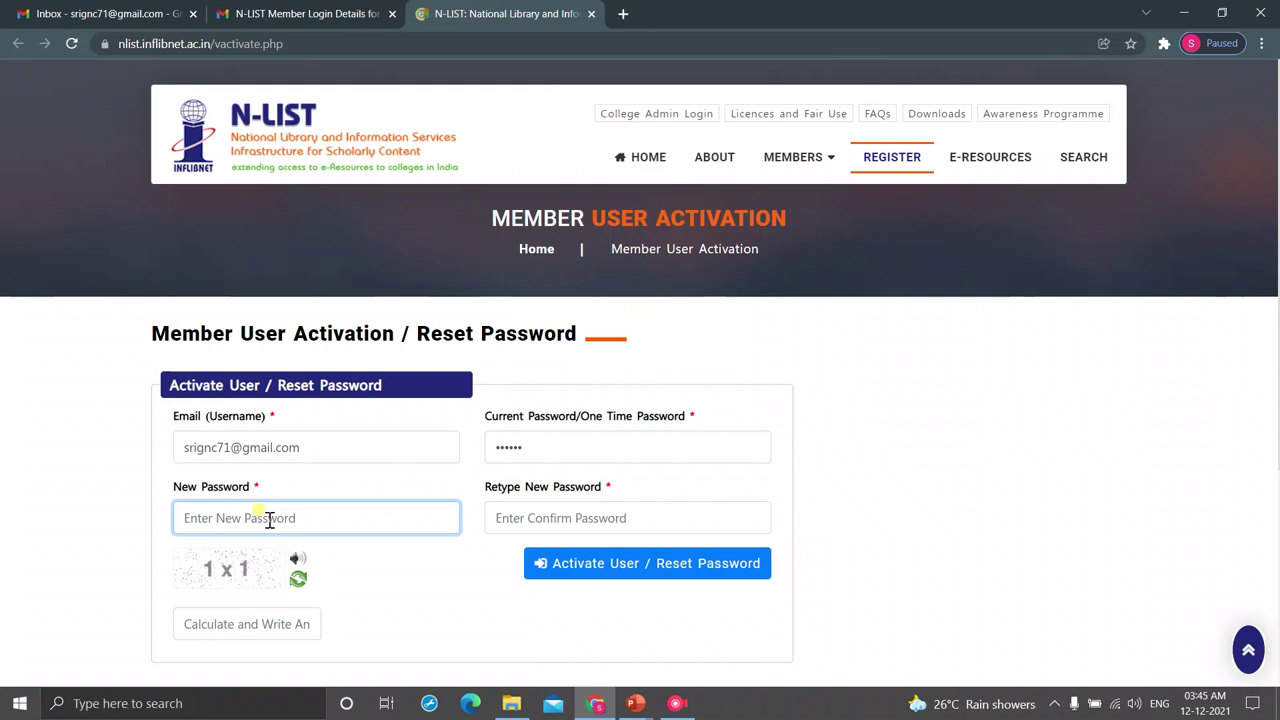
{"action": "type", "text": "•••"}
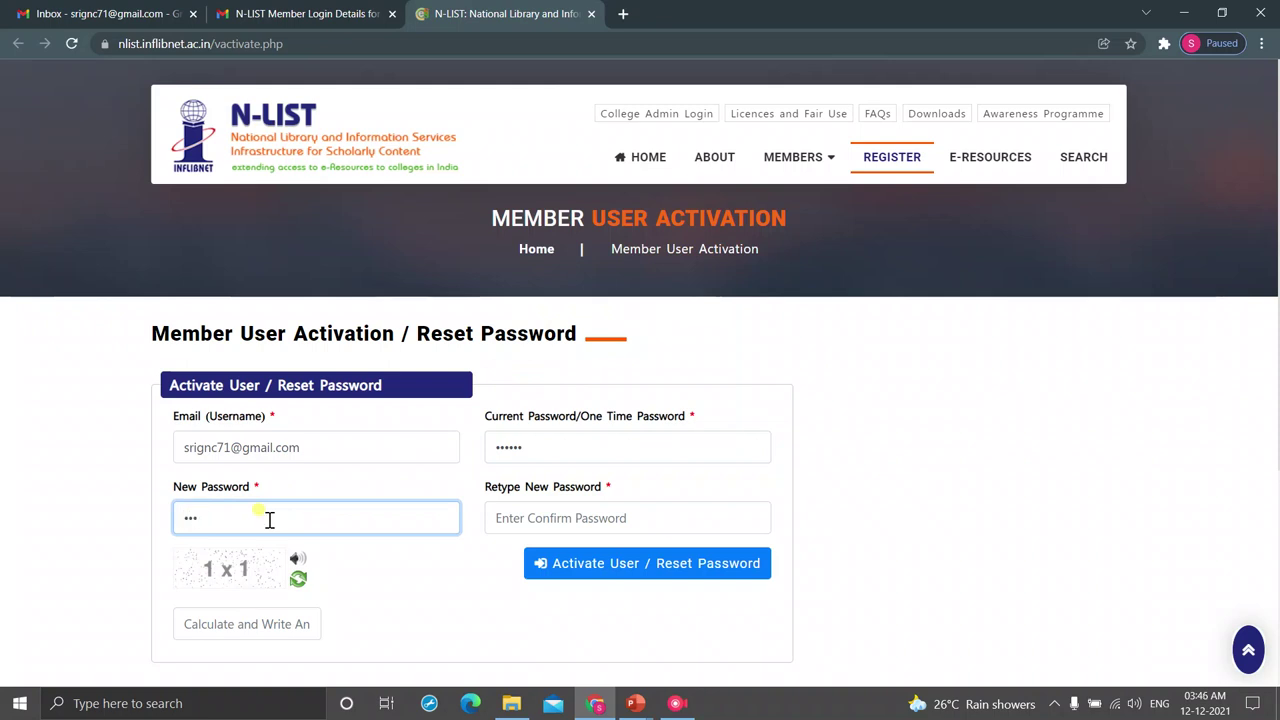
{"action": "type", "text": "•••••"}
{"action": "key", "text": "Tab"}
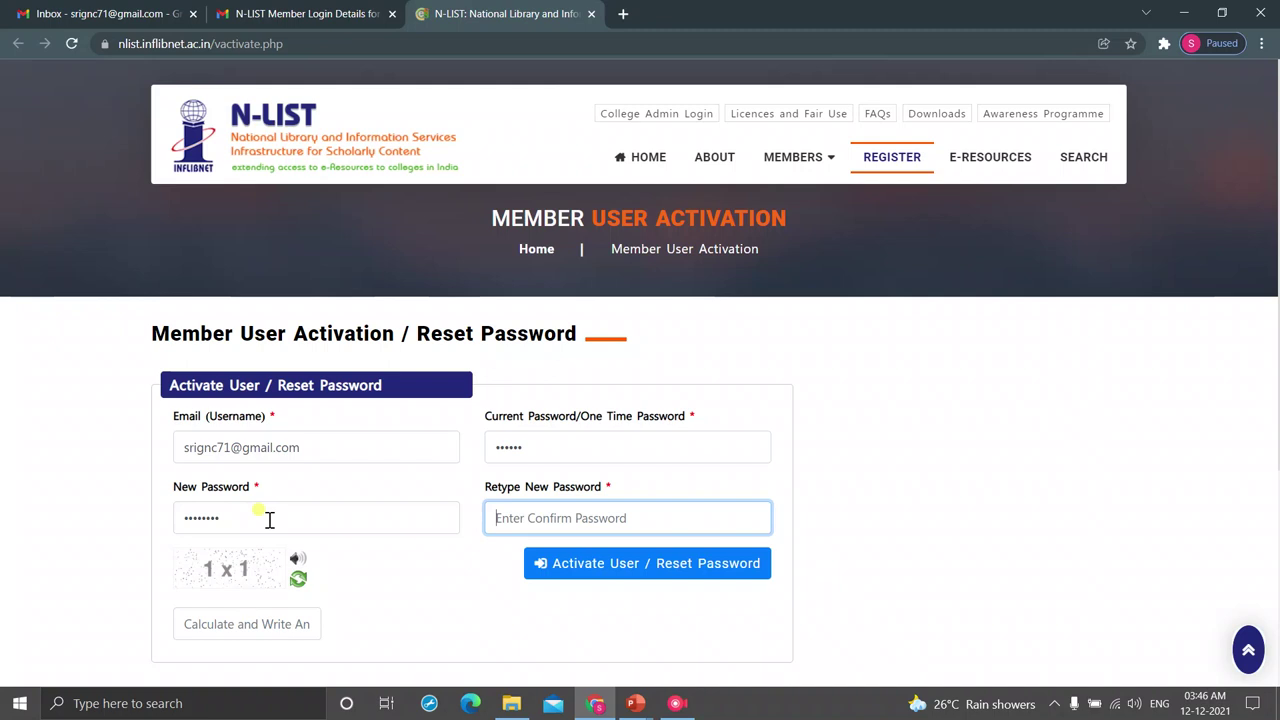
{"action": "type", "text": "•••"}
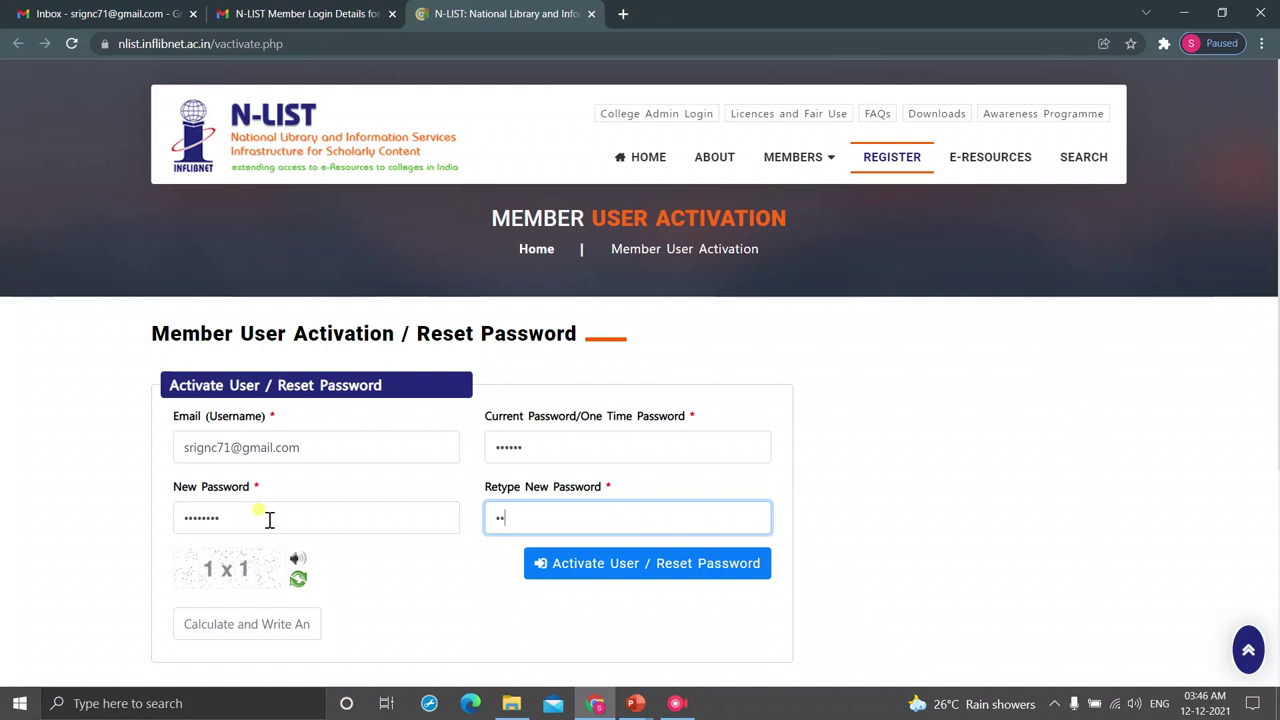
{"action": "type", "text": "•••••"}
{"action": "left_click", "coordinate": [226, 622]}
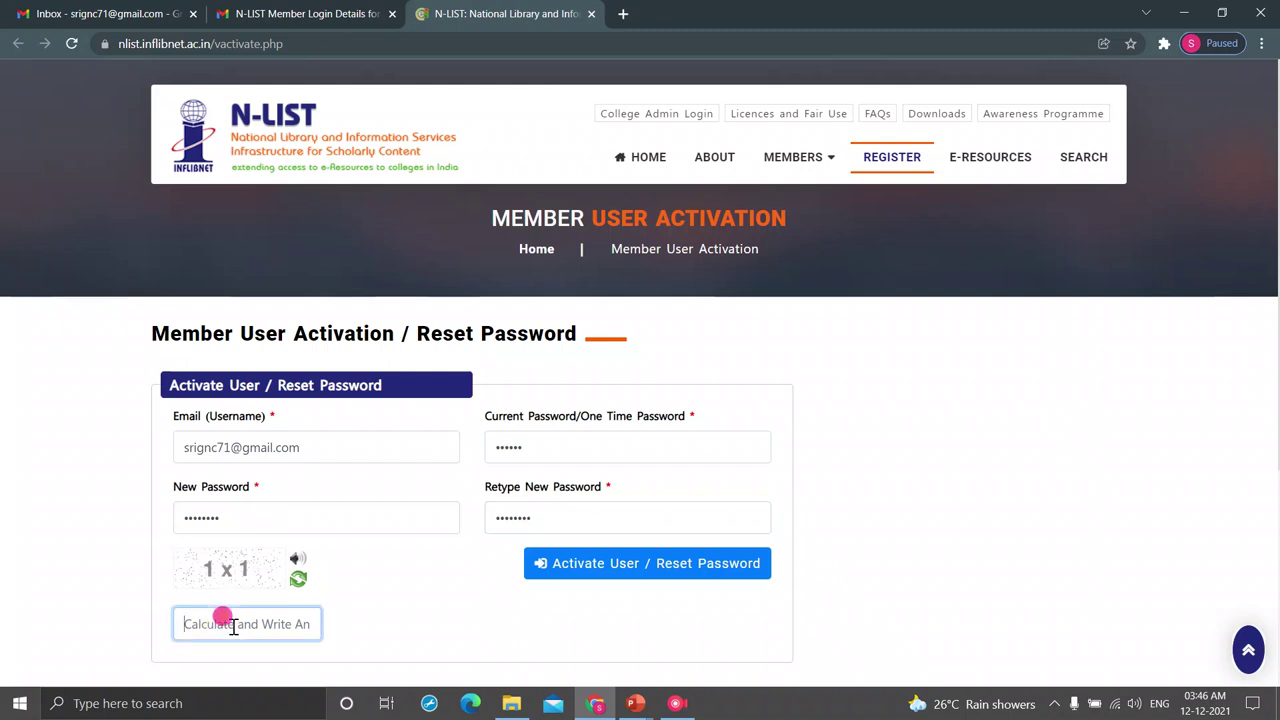
{"action": "type", "text": "1"}
{"action": "left_click", "coordinate": [588, 566]}
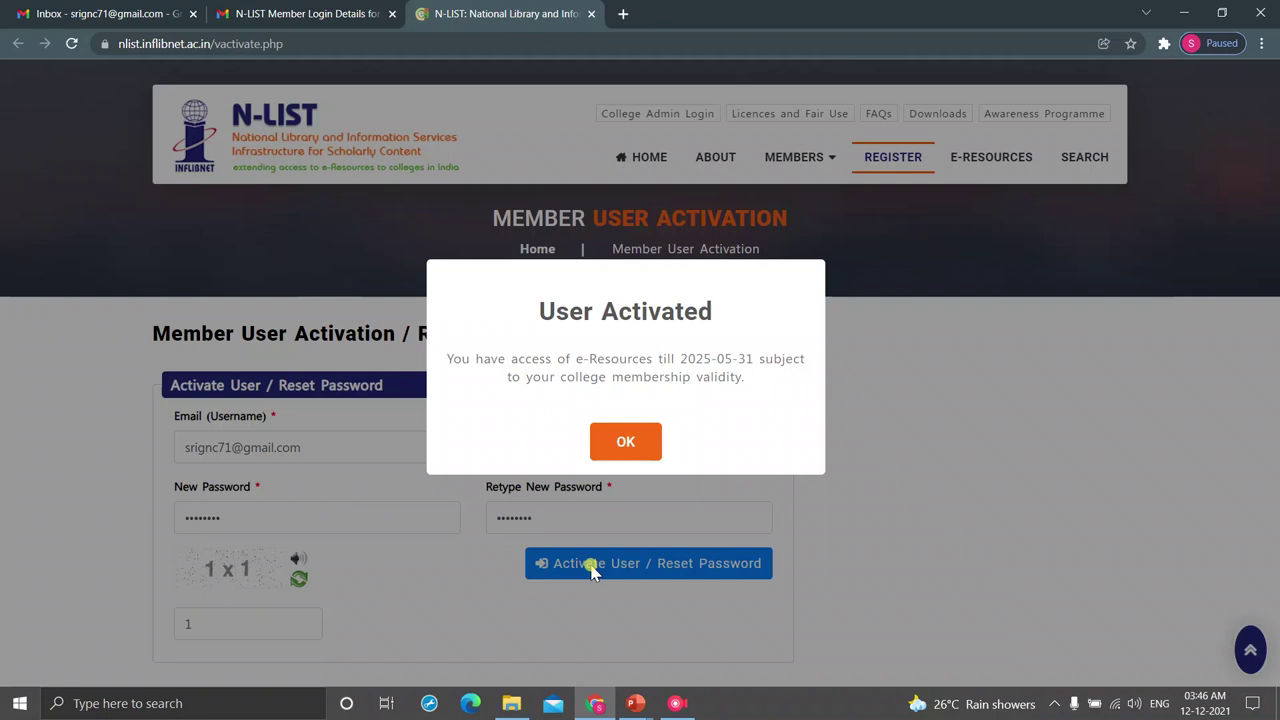
- Dismiss the activation notice and log in with the member e-mail and new password, reaching the consent Accept button
{"action": "left_click", "coordinate": [623, 440]}
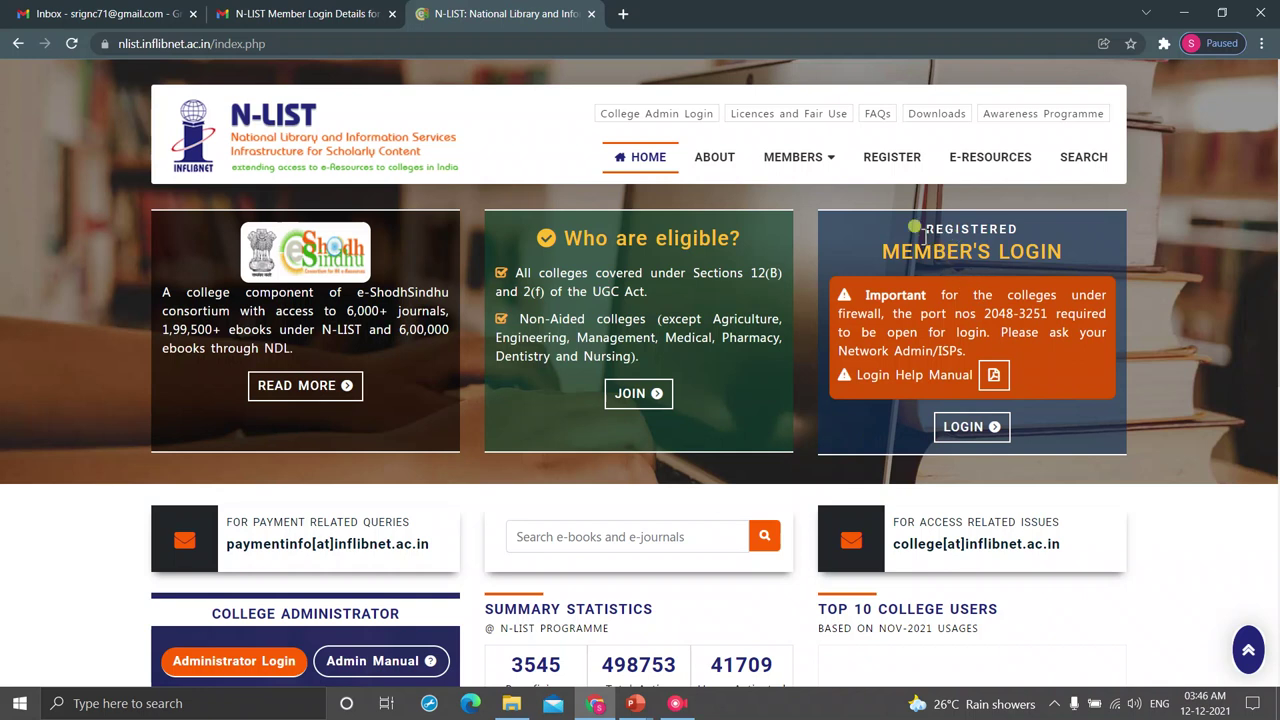
{"action": "left_click", "coordinate": [962, 428]}
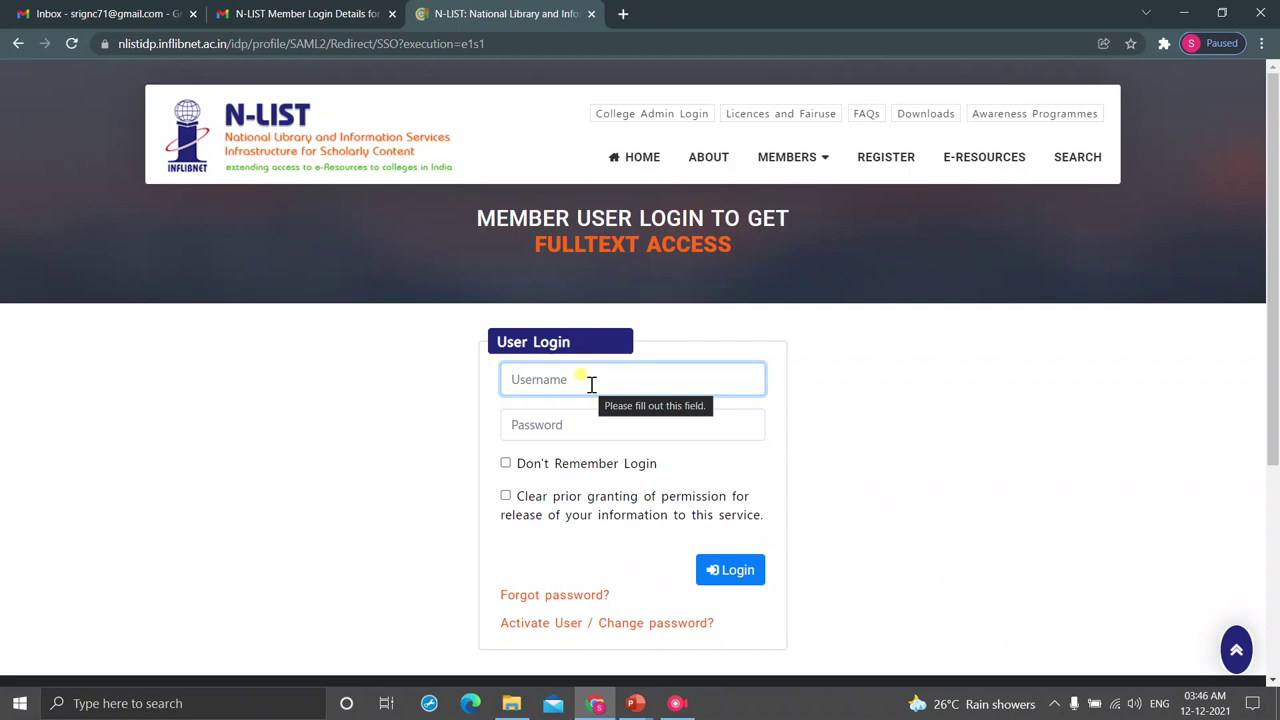
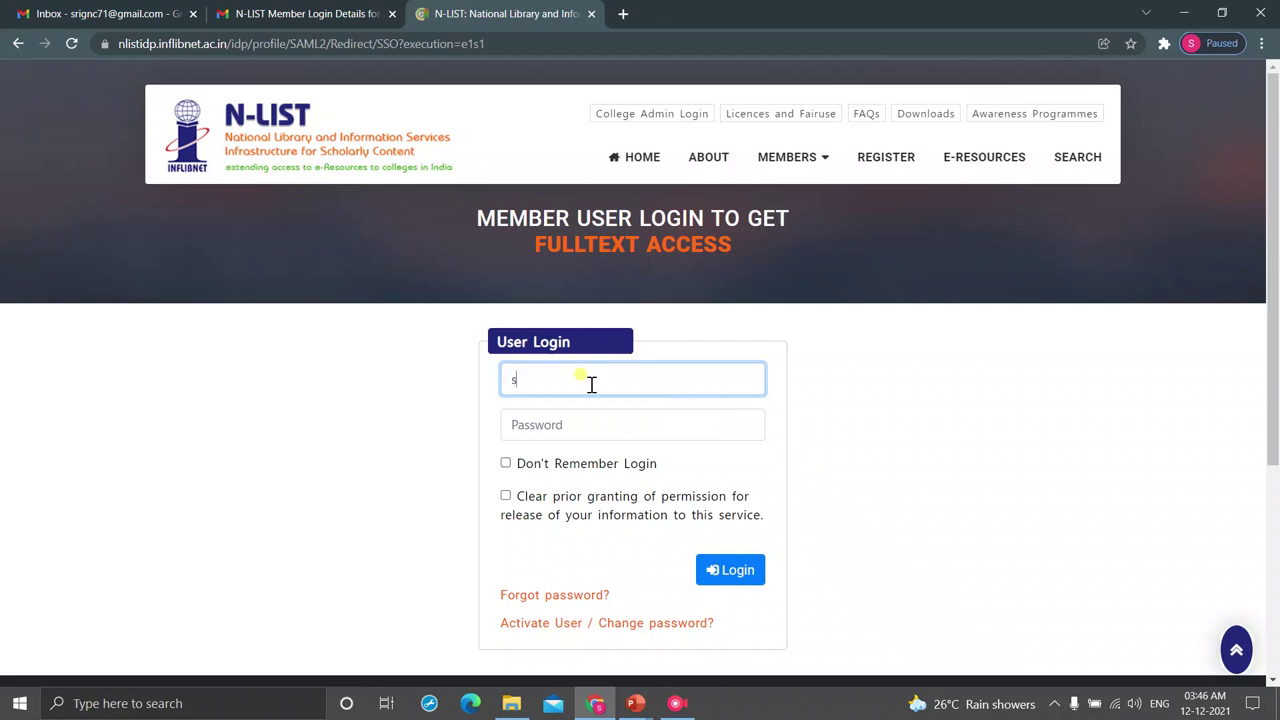
{"action": "key", "text": "Tab"}
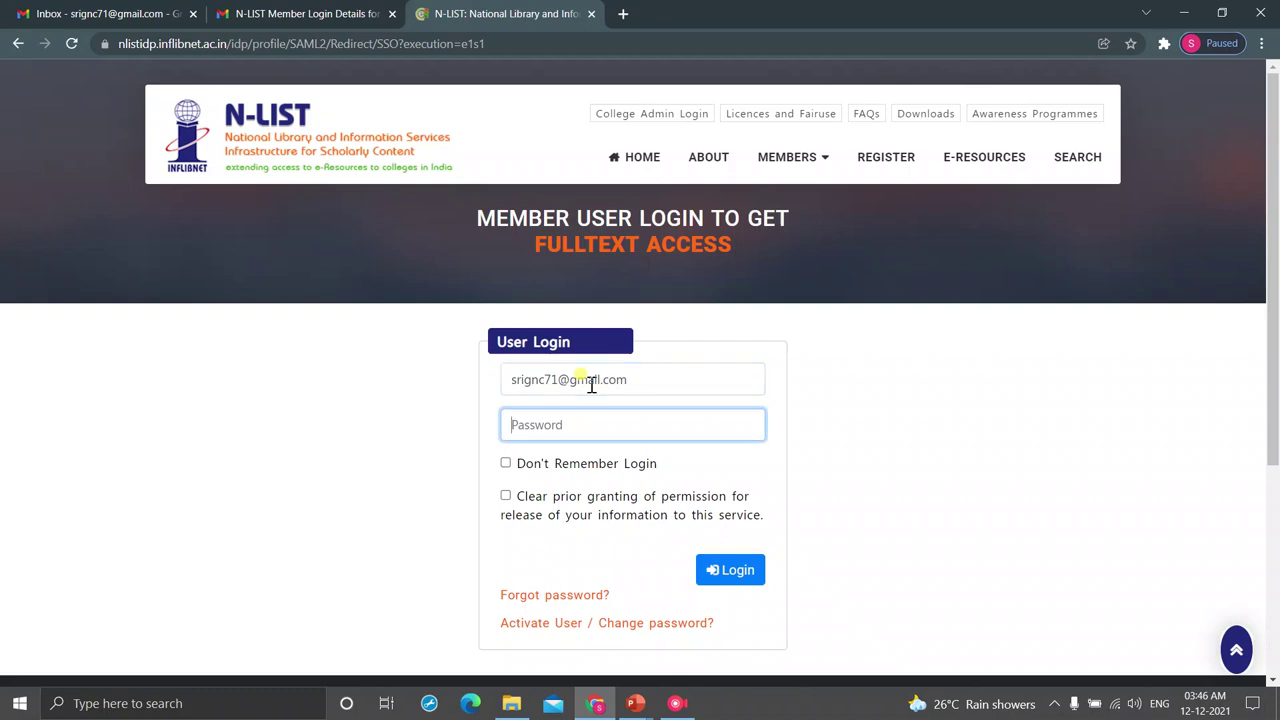
{"action": "type", "text": "********"}
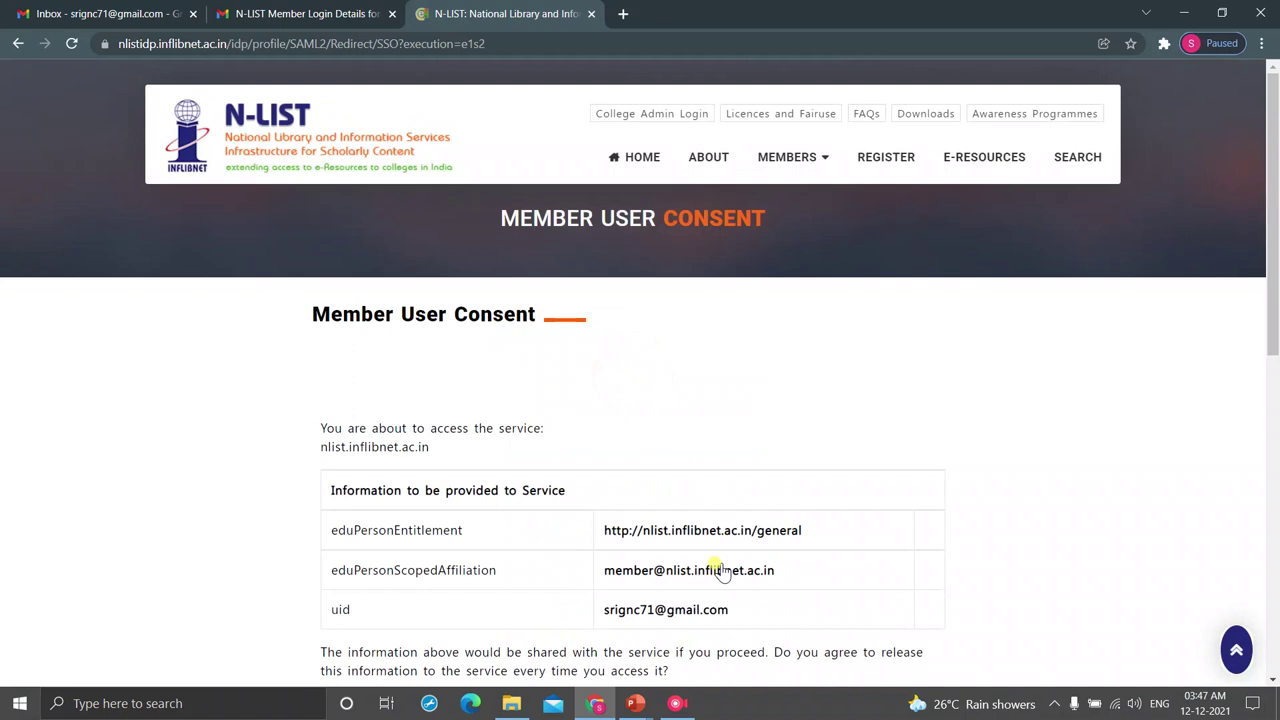
{"action": "scroll", "coordinate": [722, 570], "scroll_direction": "down", "scroll_amount": 3}
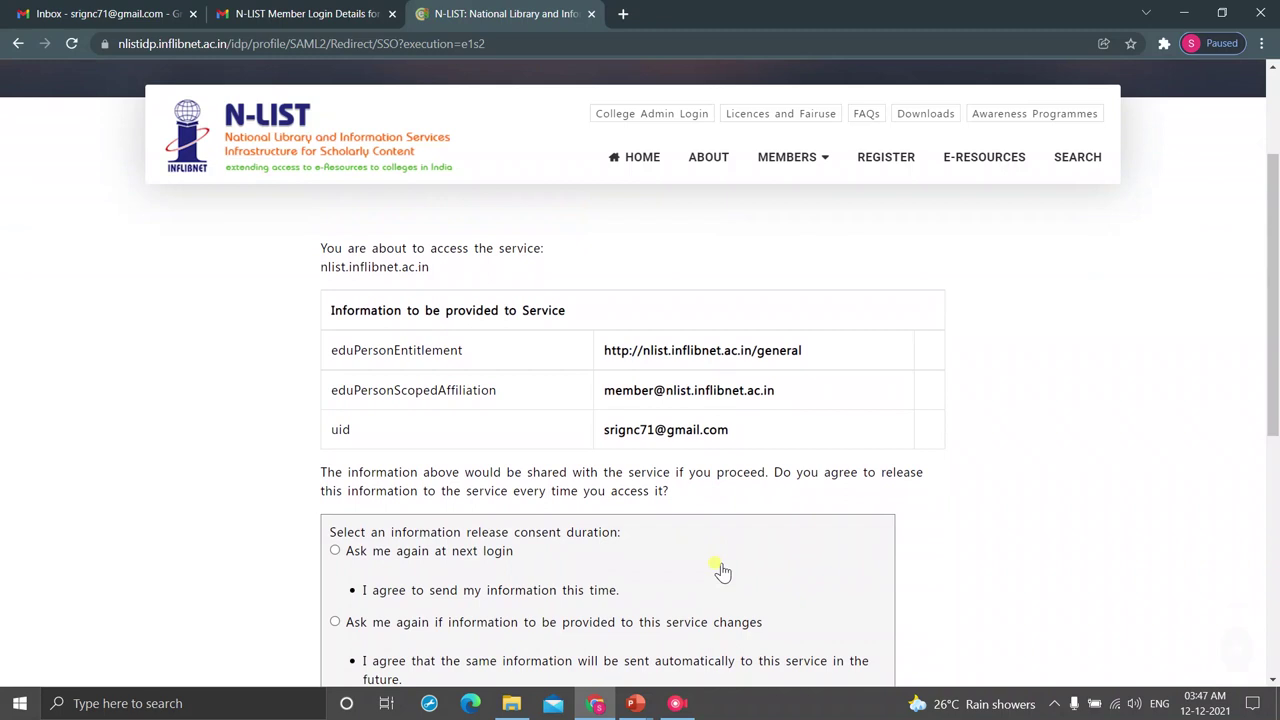
{"action": "scroll", "coordinate": [722, 570], "scroll_direction": "down", "scroll_amount": 2}
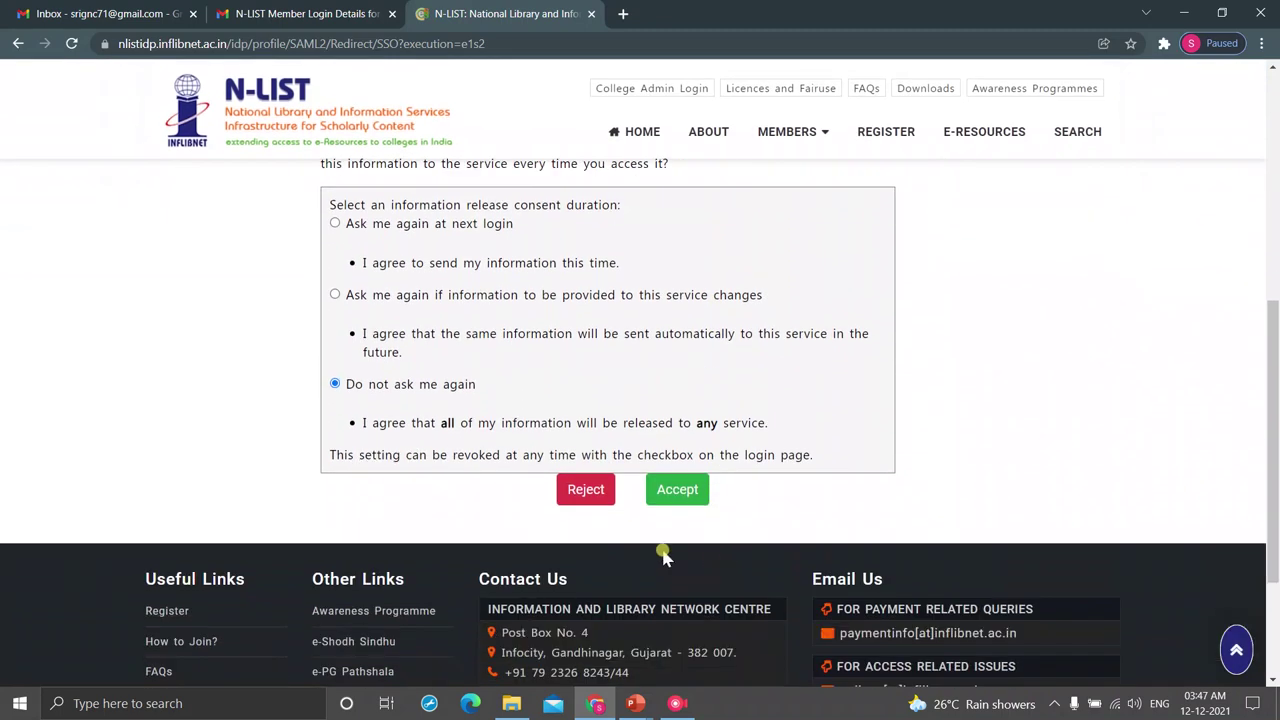
- Accept the information release and enter "python programming" (with quotes) in the e-Books/e-Journals search box
{"action": "left_click", "coordinate": [678, 490]}
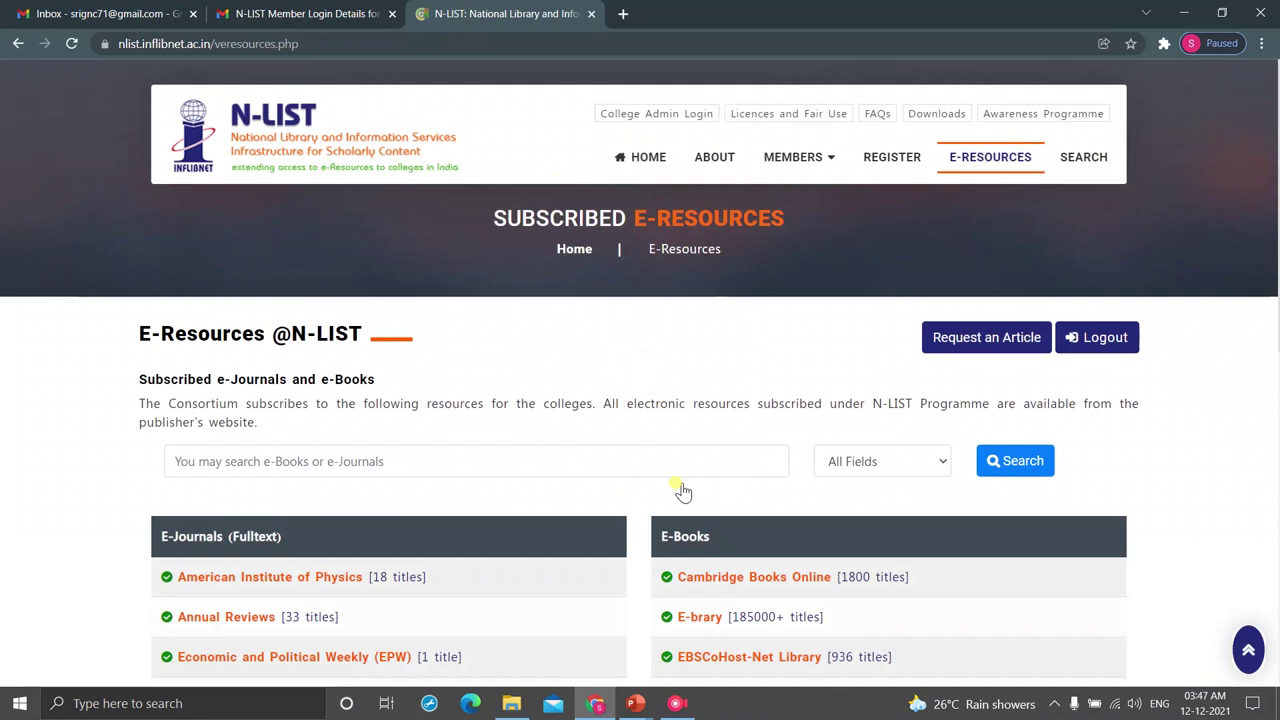
{"action": "scroll", "coordinate": [680, 490], "scroll_direction": "down", "scroll_amount": 1}
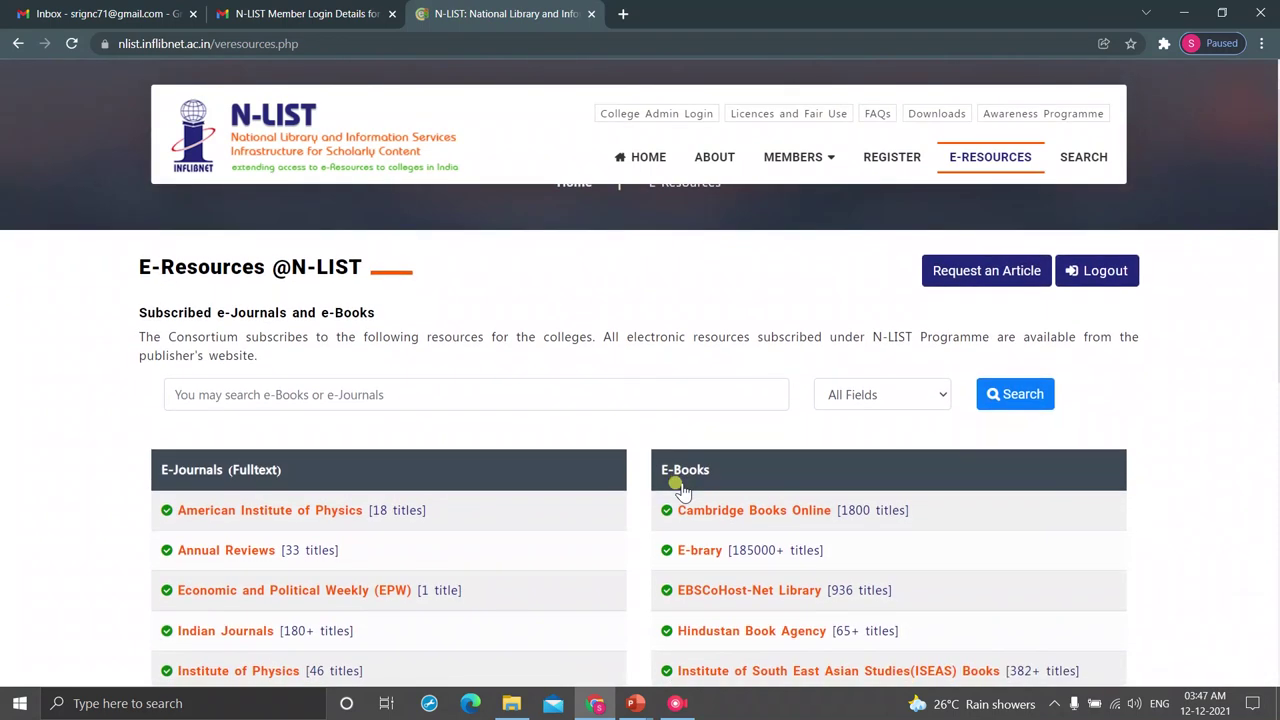
{"action": "left_click", "coordinate": [333, 392]}
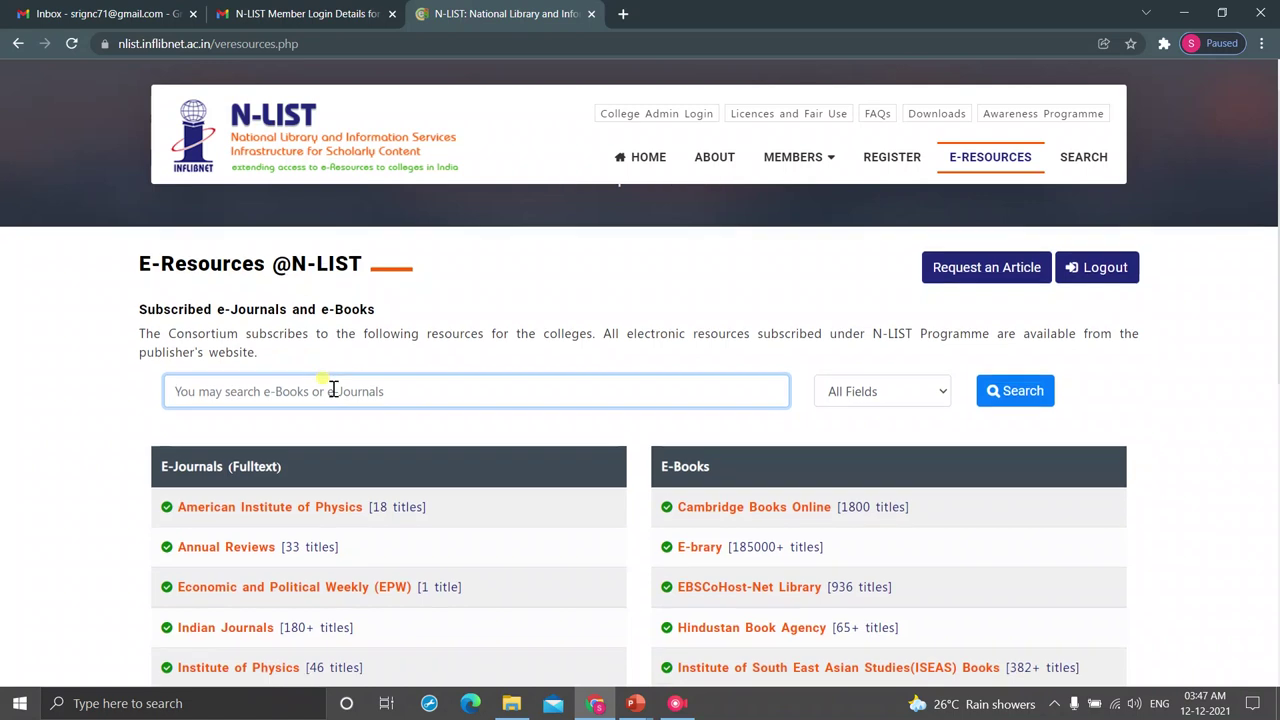
{"action": "scroll", "coordinate": [335, 392], "scroll_direction": "down", "scroll_amount": 1}
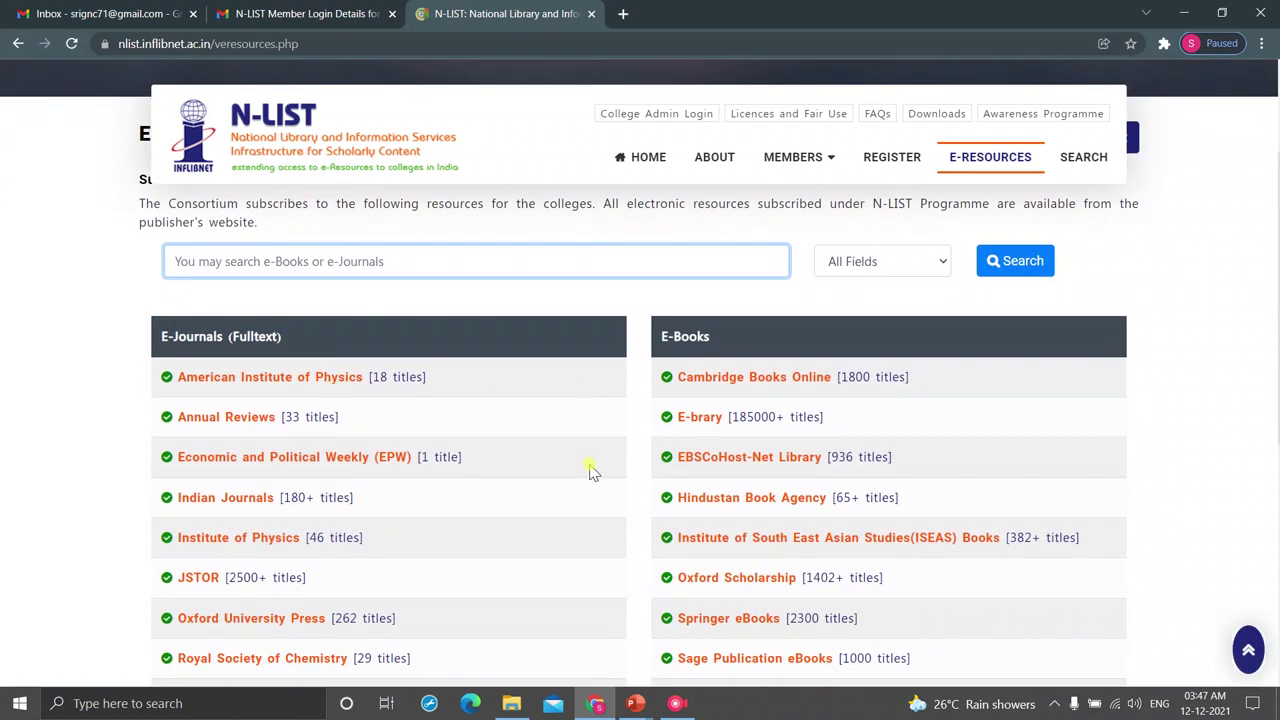
{"action": "scroll", "coordinate": [590, 470], "scroll_direction": "down", "scroll_amount": 1}
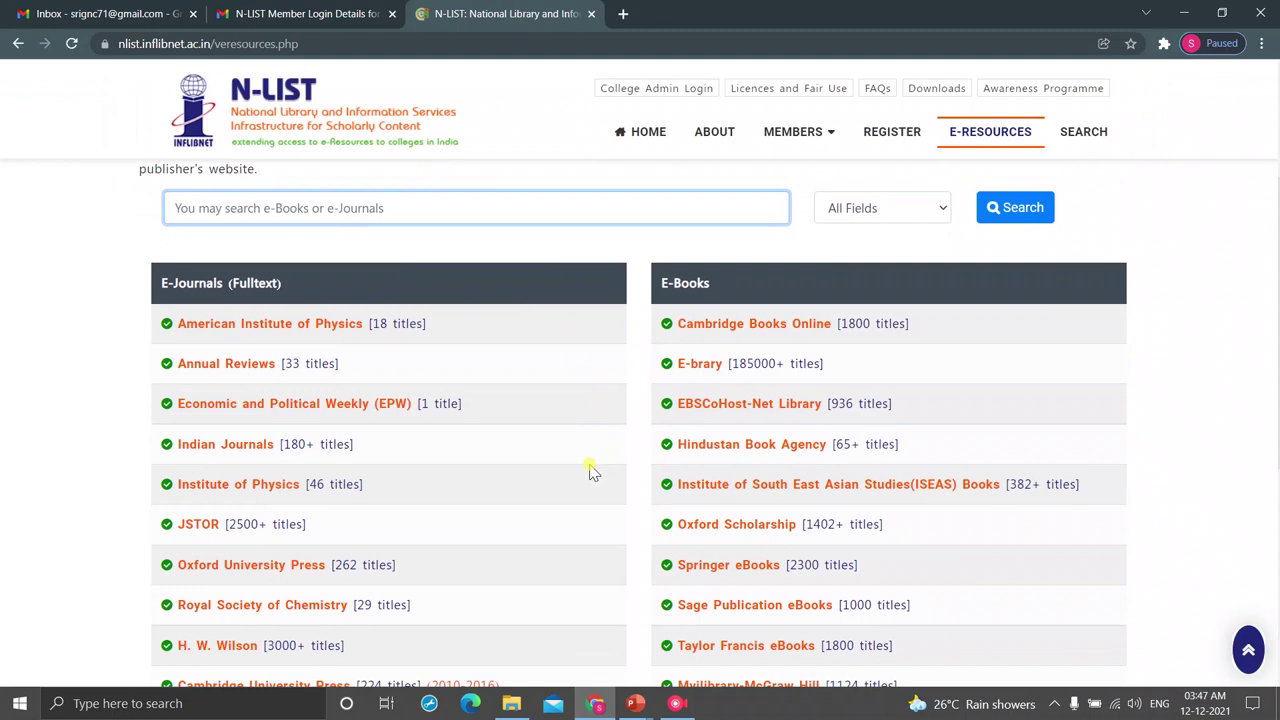
{"action": "scroll", "coordinate": [590, 470], "scroll_direction": "up", "scroll_amount": 2}
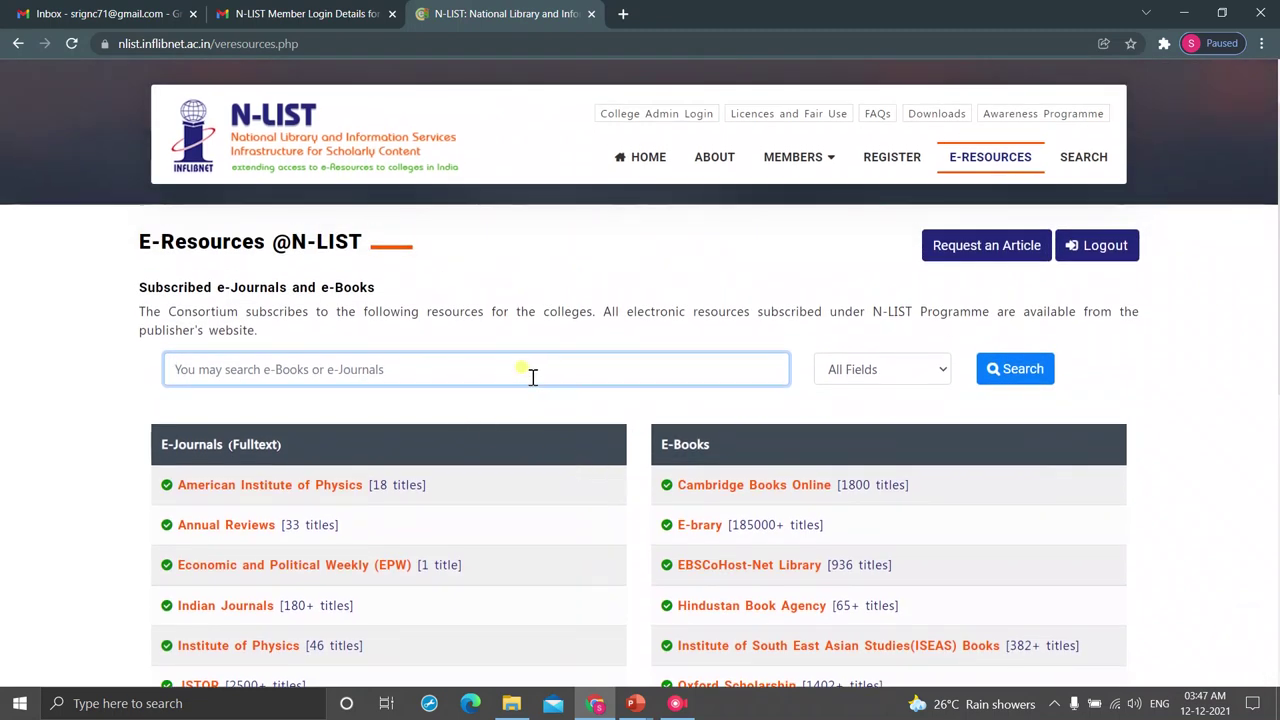
{"action": "left_click", "coordinate": [481, 370]}
{"action": "type", "text": "\""}
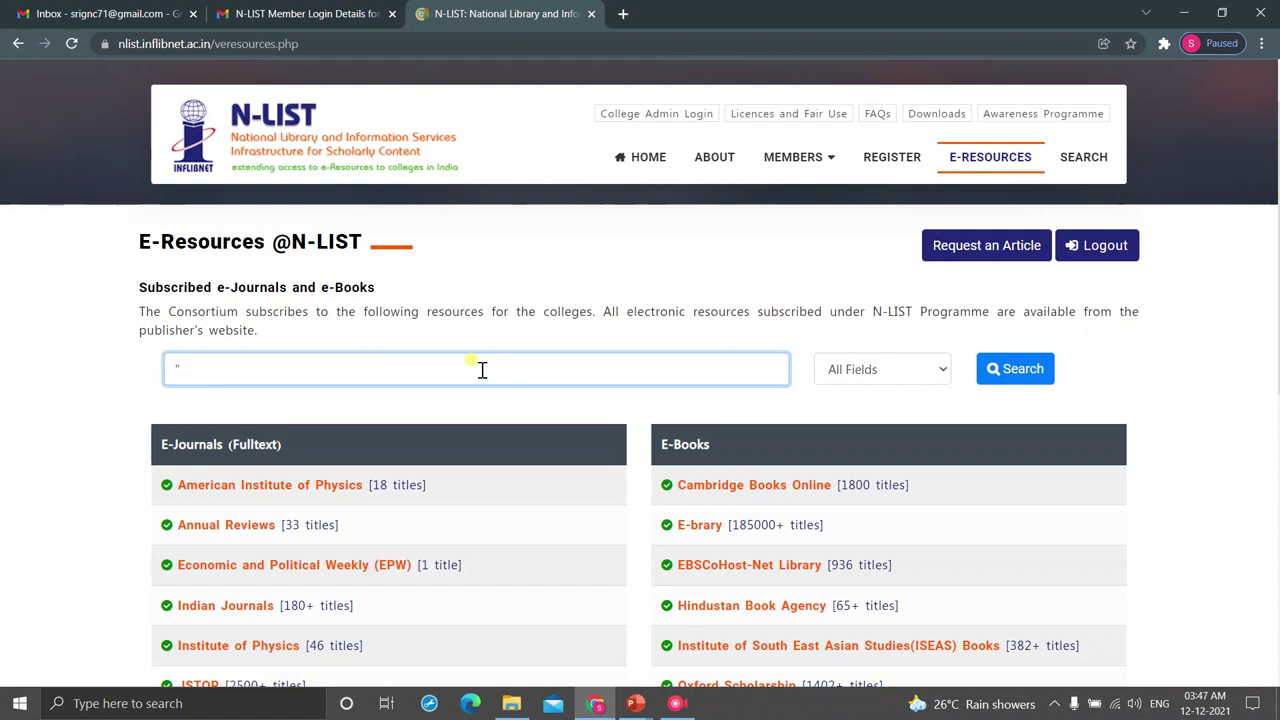
{"action": "type", "text": "python programming\""}
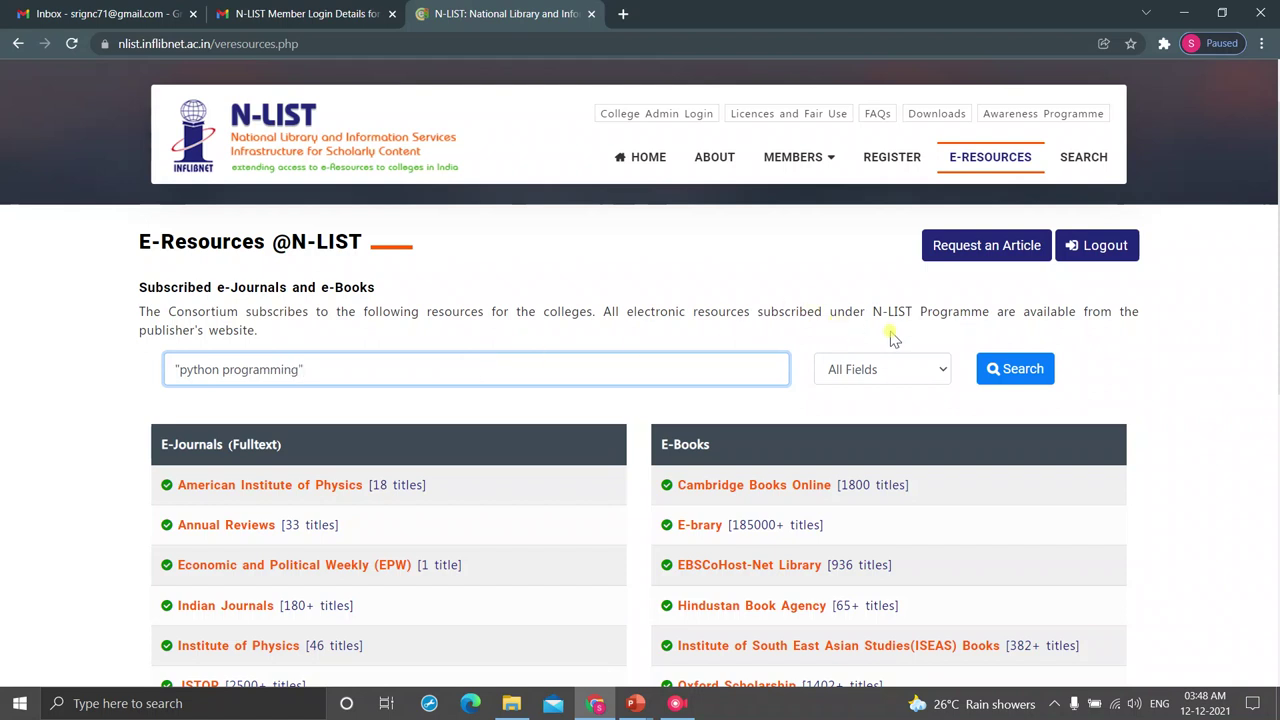
- Run the "python programming" search and scroll through the results to the Narrow Search sidebar
{"action": "left_click", "coordinate": [1016, 371]}
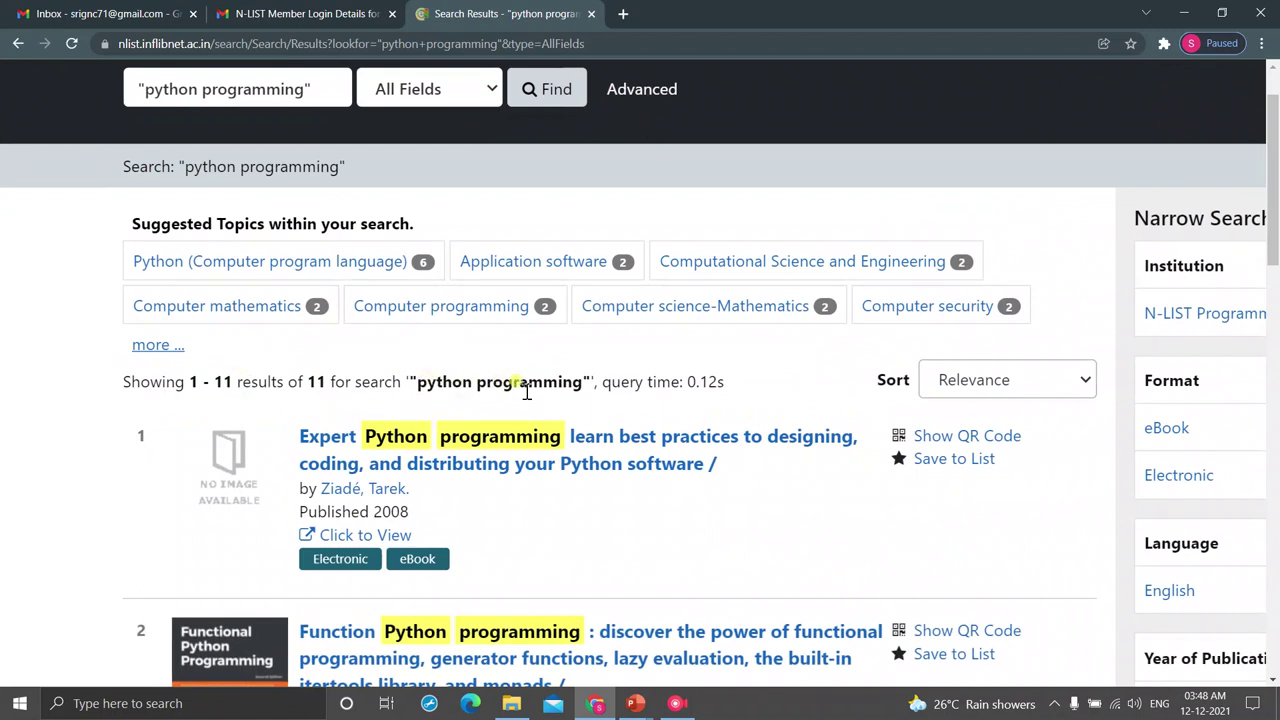
{"action": "scroll", "coordinate": [527, 392], "scroll_direction": "down", "scroll_amount": 2}
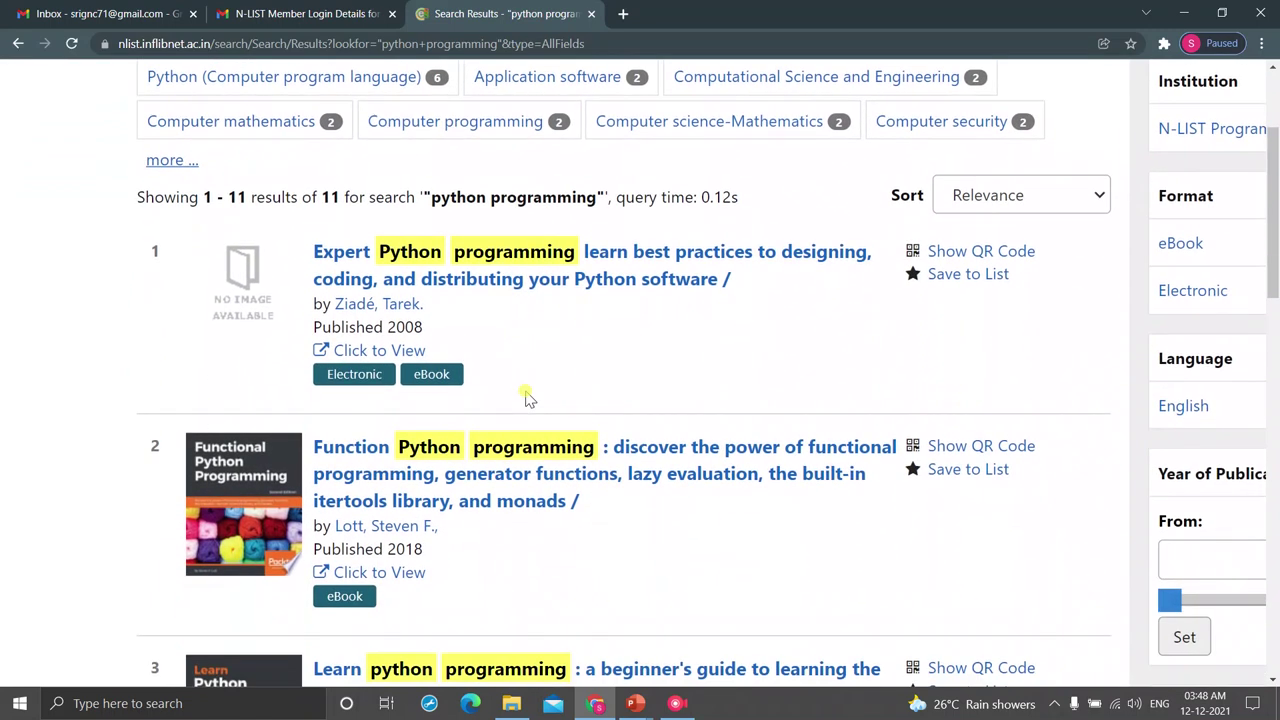
{"action": "right_click", "coordinate": [527, 395]}
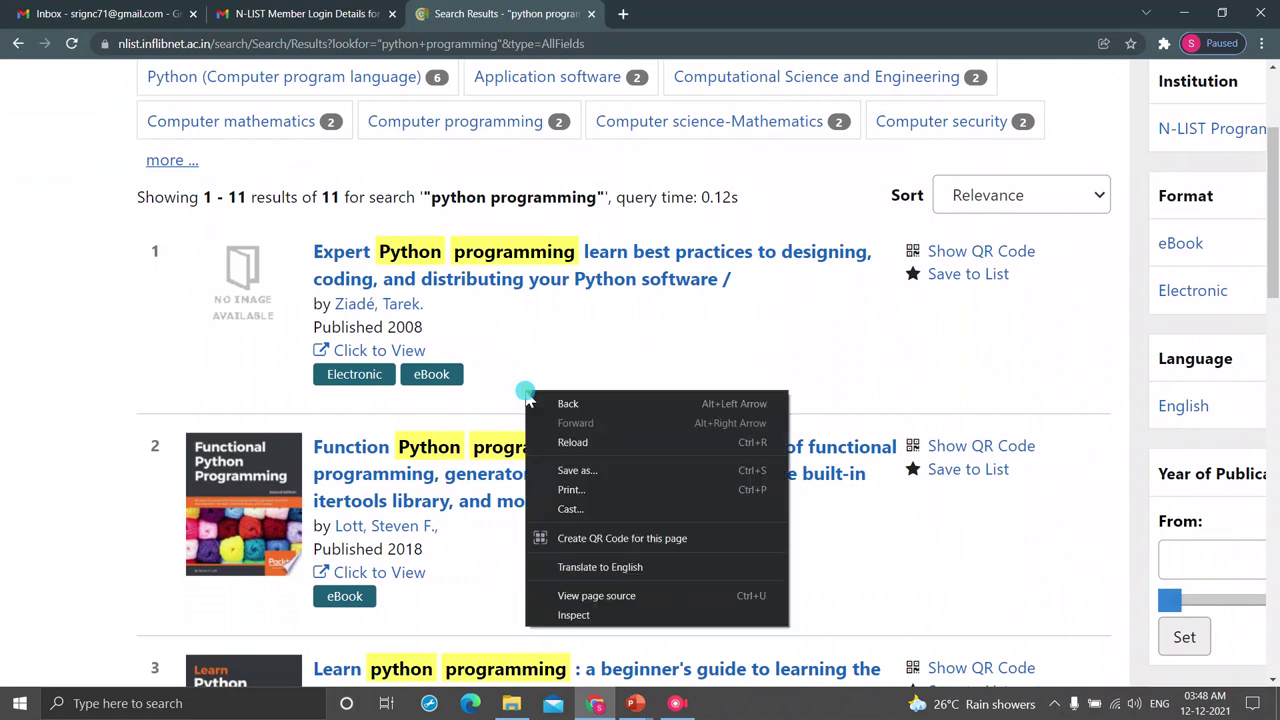
{"action": "left_click", "coordinate": [586, 358]}
{"action": "scroll", "coordinate": [586, 358], "scroll_direction": "right", "scroll_amount": 4}
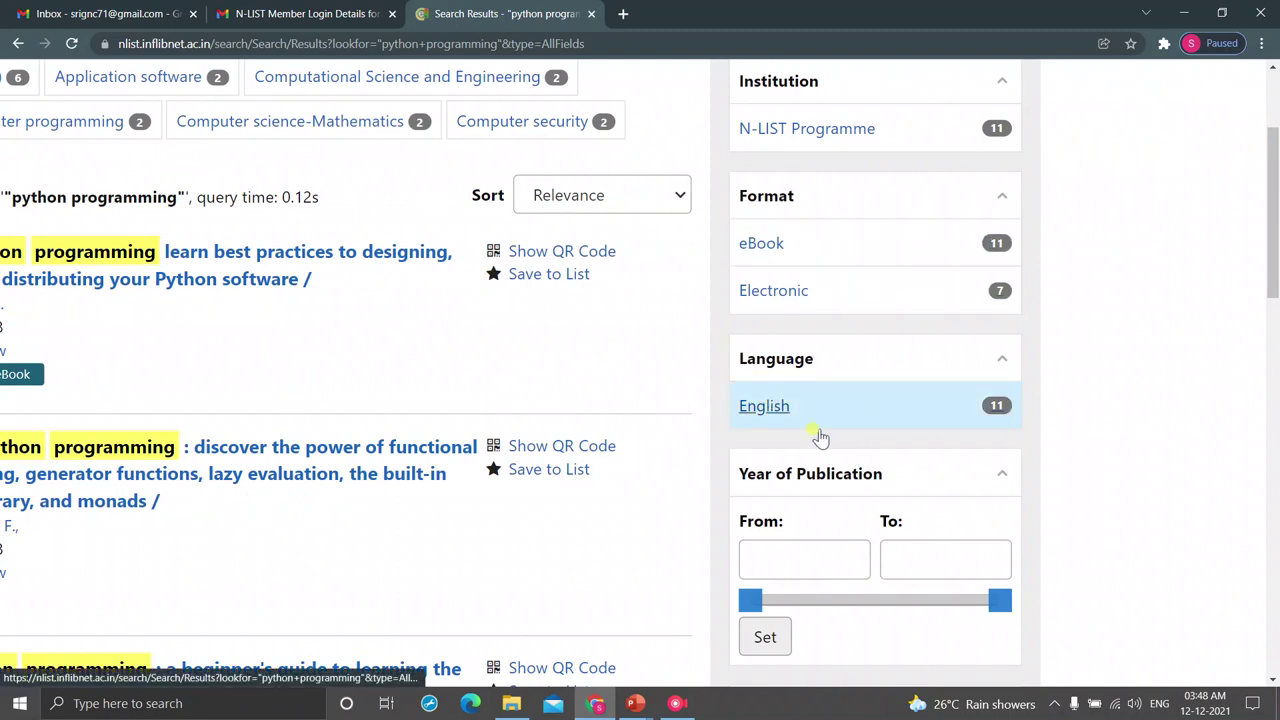
{"action": "scroll", "coordinate": [826, 445], "scroll_direction": "down", "scroll_amount": 2}
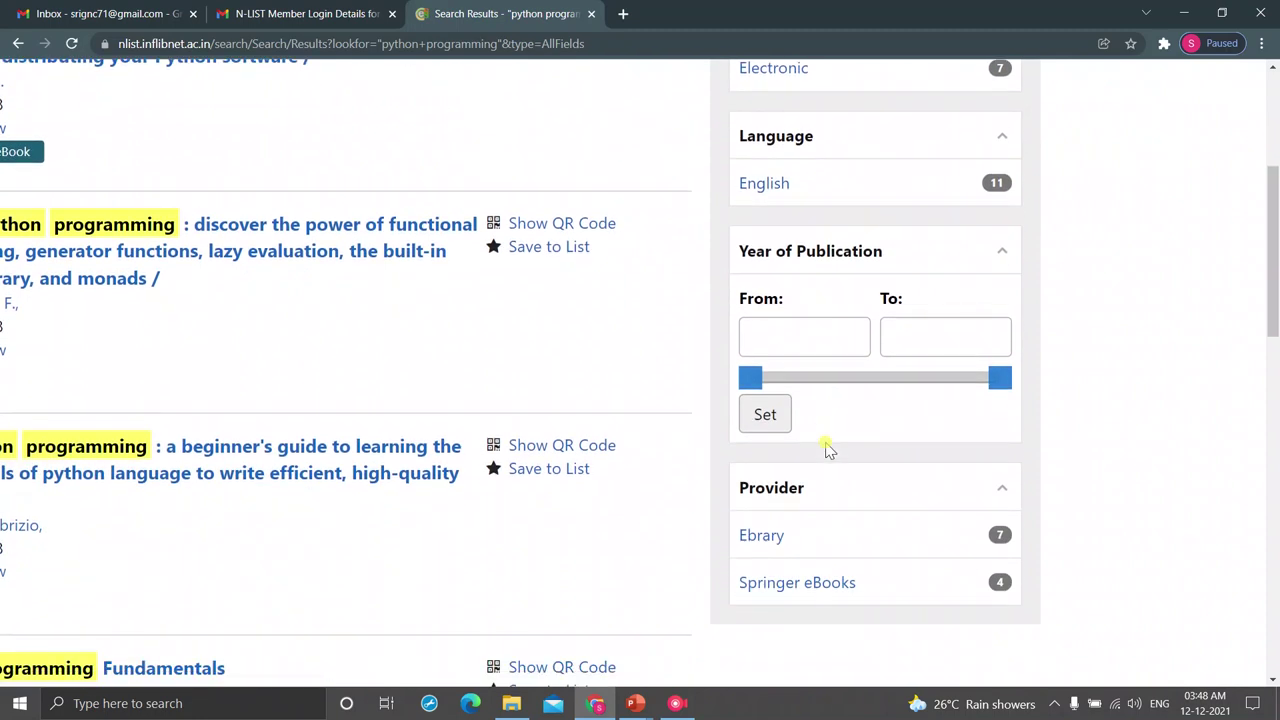
{"action": "scroll", "coordinate": [826, 445], "scroll_direction": "down", "scroll_amount": 3}
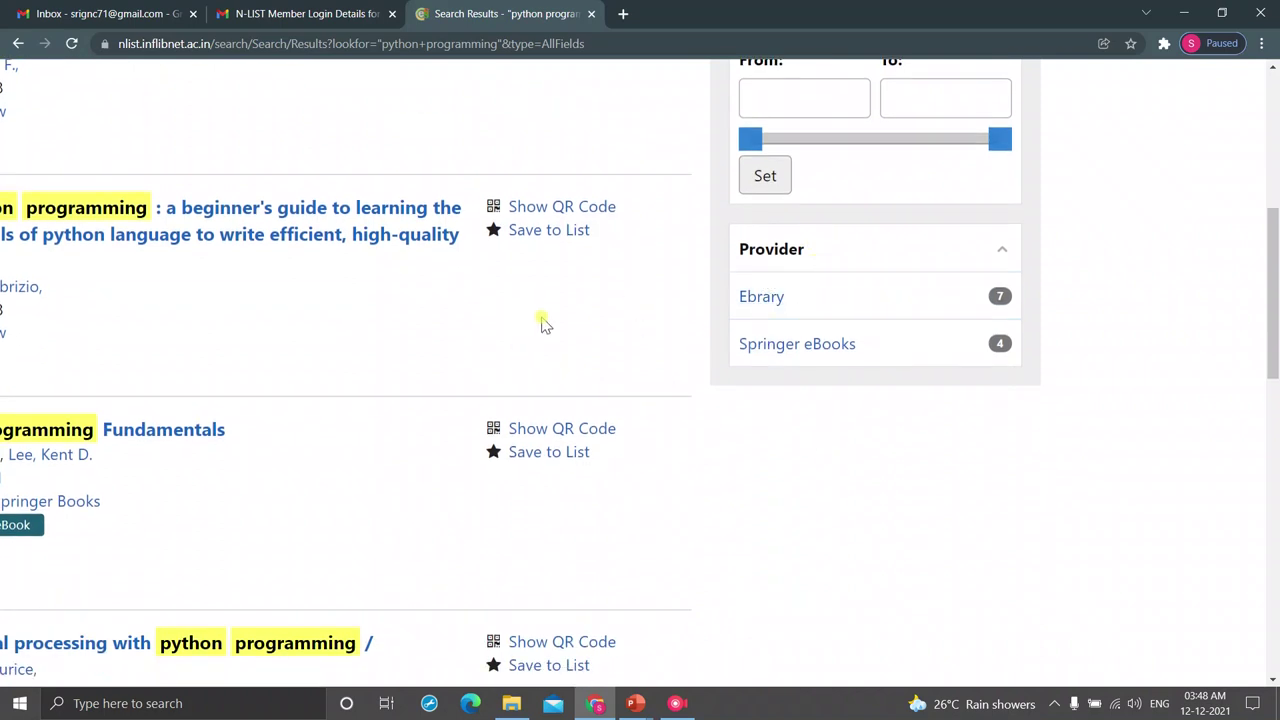
{"action": "scroll", "coordinate": [544, 324], "scroll_direction": "down", "scroll_amount": 3}
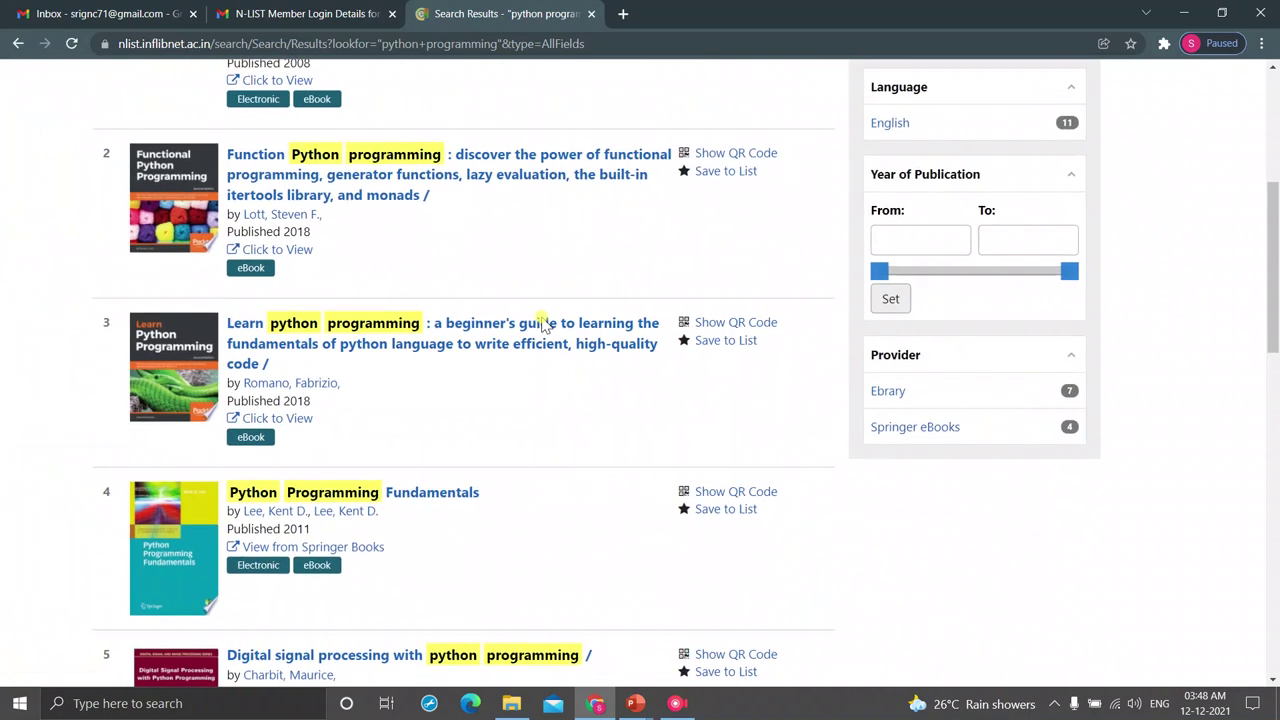
- Filter the results by Provider to Springer eBooks, leaving 4 titles
{"action": "left_click", "coordinate": [905, 428]}
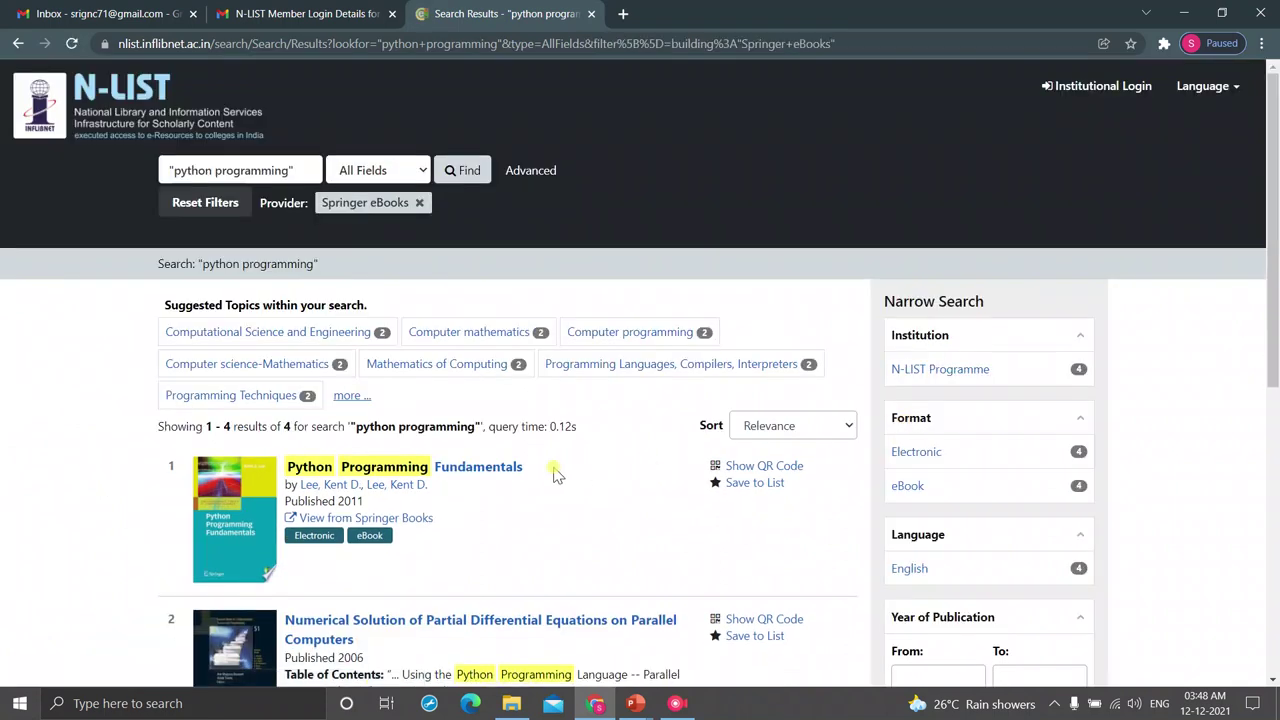
{"action": "scroll", "coordinate": [233, 408], "scroll_direction": "up", "scroll_amount": 5, "text": "ctrl"}
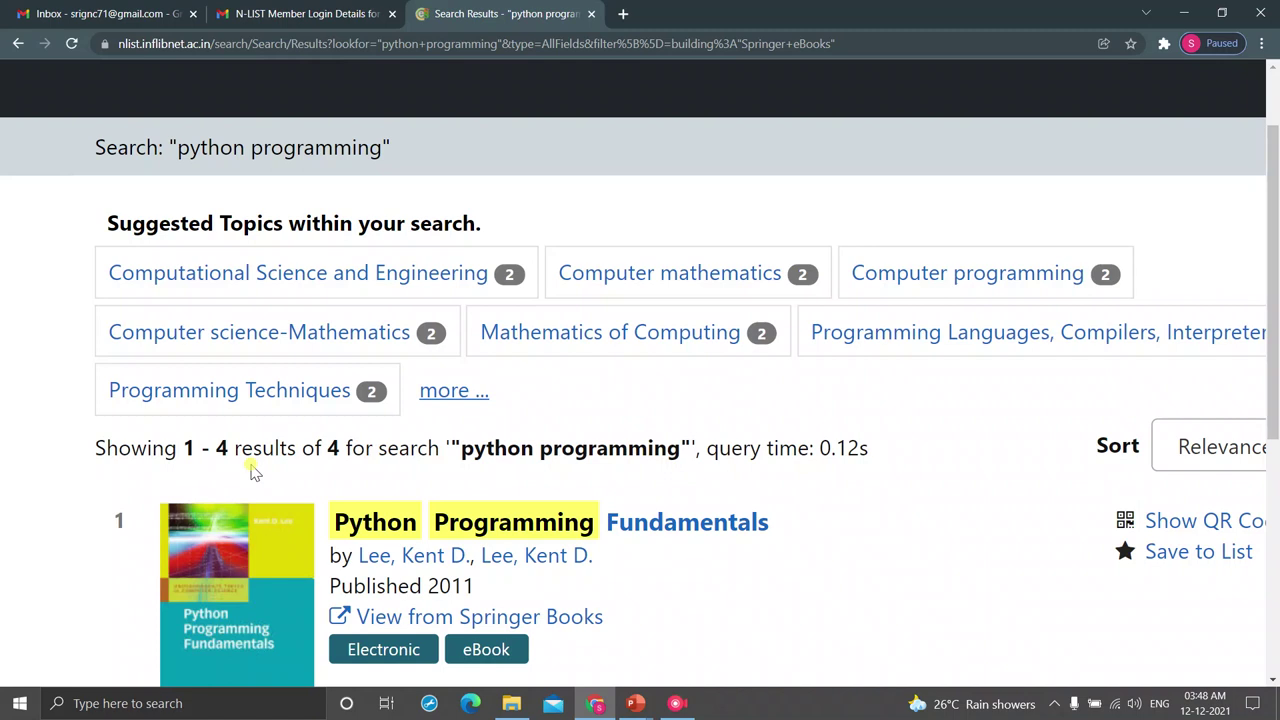
{"action": "scroll", "coordinate": [253, 472], "scroll_direction": "down", "scroll_amount": 5, "text": "ctrl"}
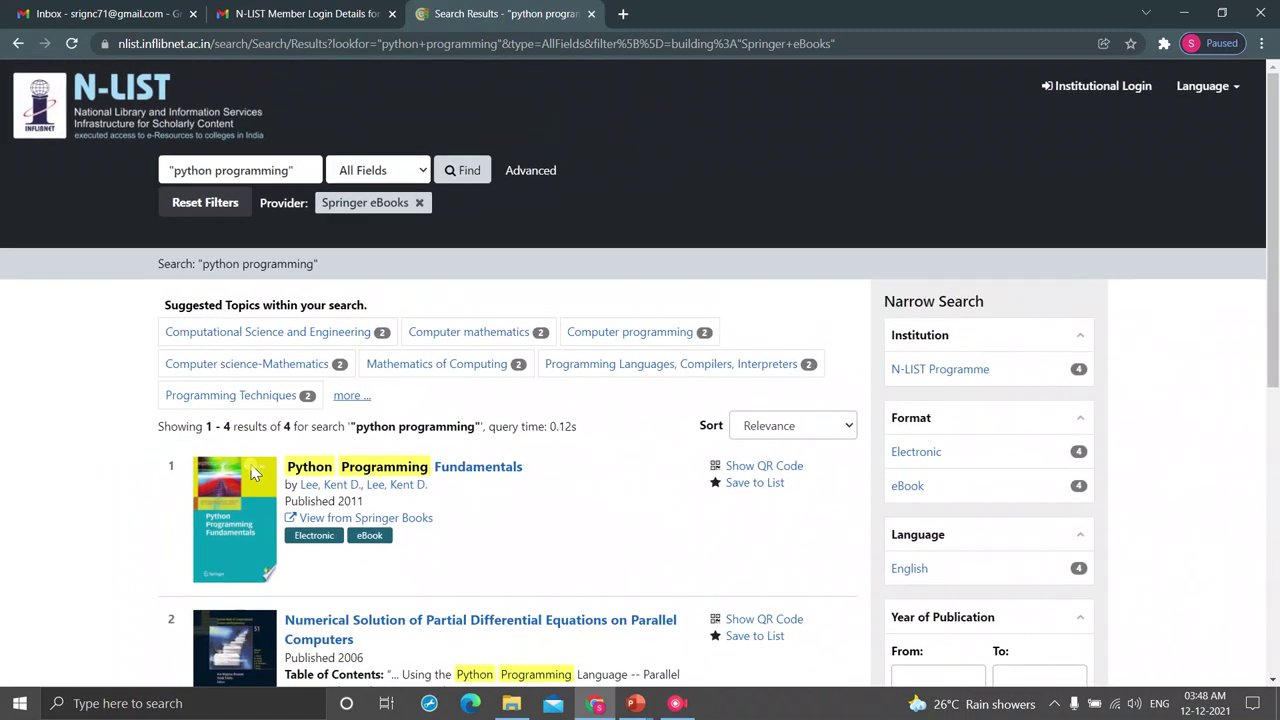
{"action": "scroll", "coordinate": [537, 440], "scroll_direction": "down", "scroll_amount": 2}
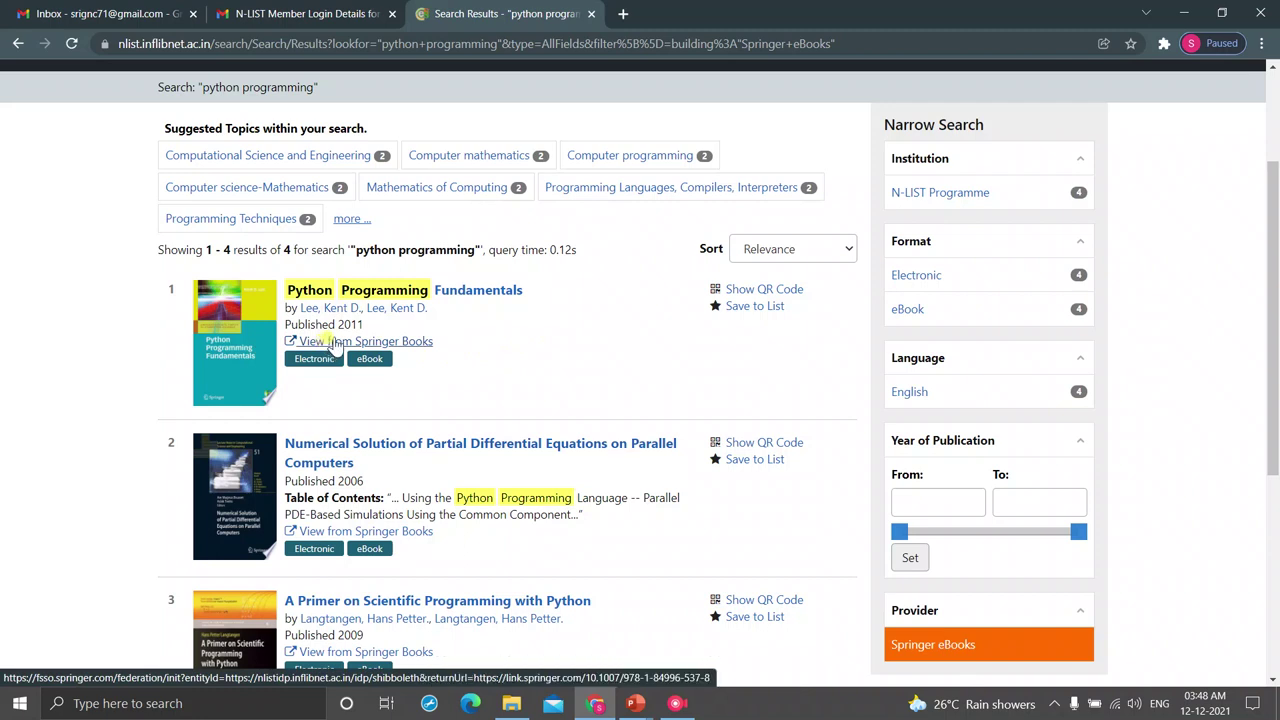
- Log in through N-LIST with the saved member username and password to open Python Programming Fundamentals on Springer
{"action": "scroll", "coordinate": [335, 345], "scroll_direction": "up", "scroll_amount": 5, "text": "ctrl"}
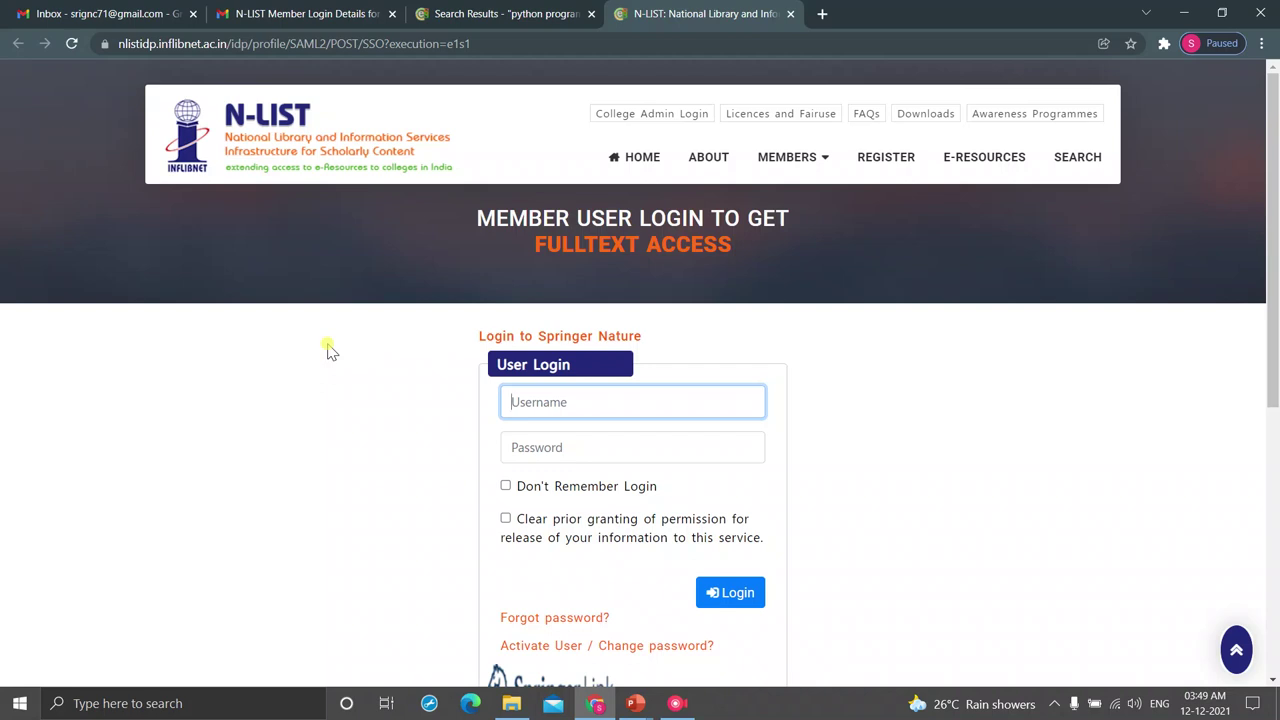
{"action": "left_click", "coordinate": [520, 400]}
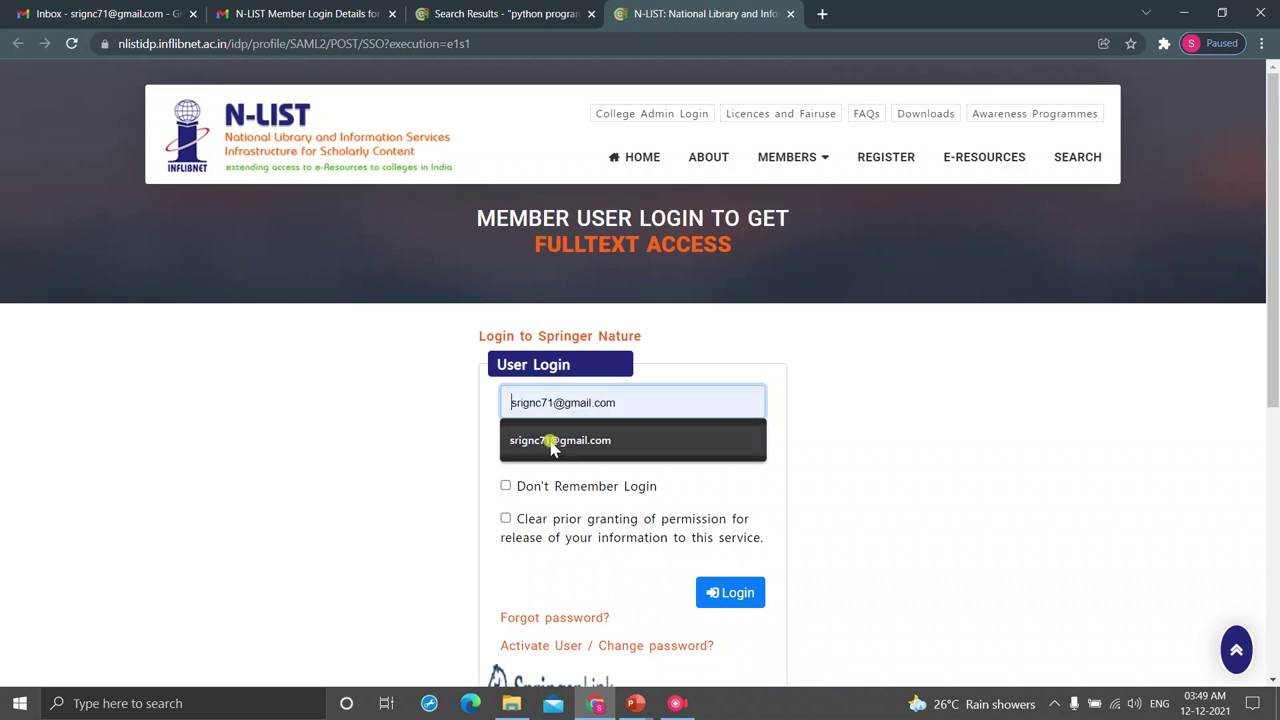
{"action": "left_click", "coordinate": [549, 441]}
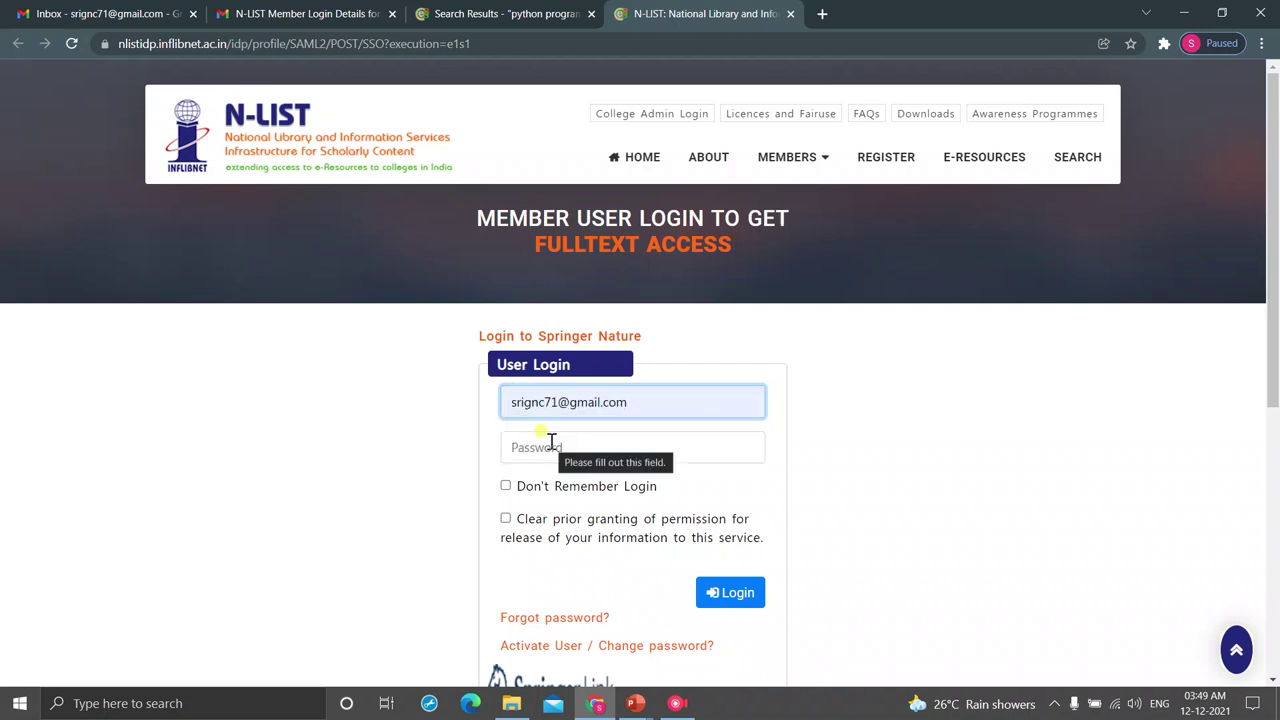
{"action": "left_click", "coordinate": [551, 441]}
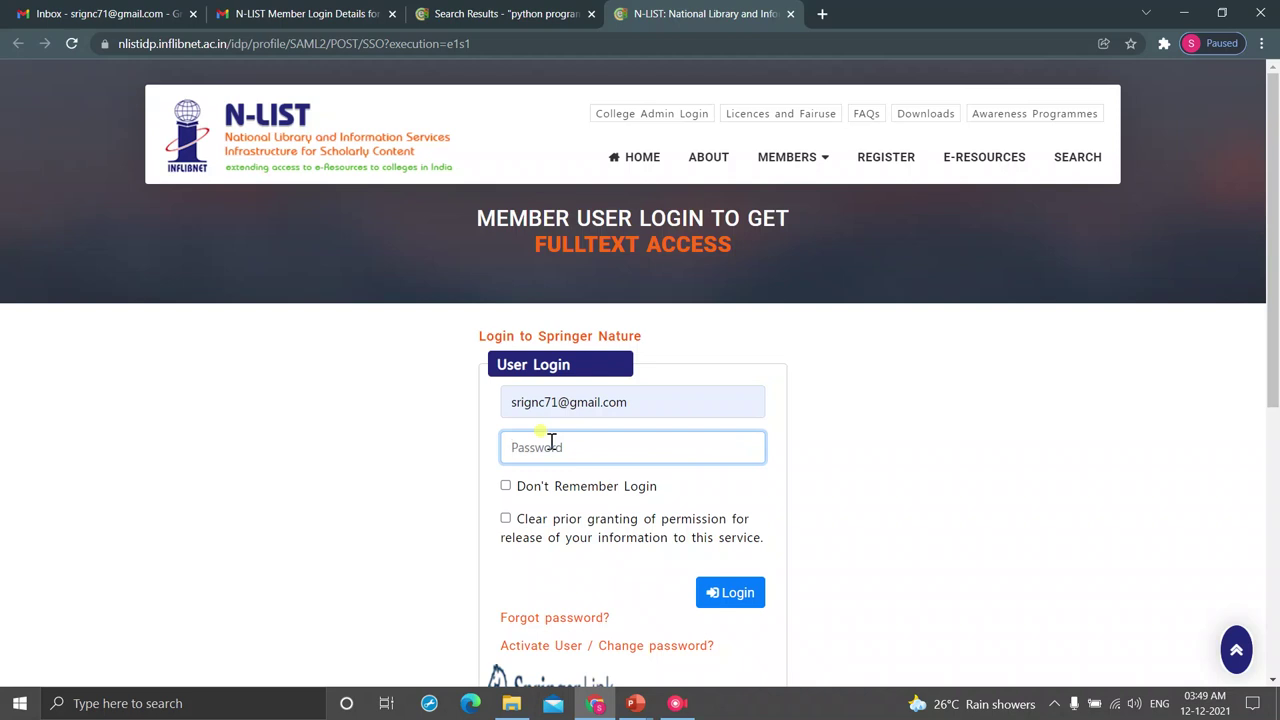
{"action": "type", "text": "••"}
{"action": "type", "text": "•••"}
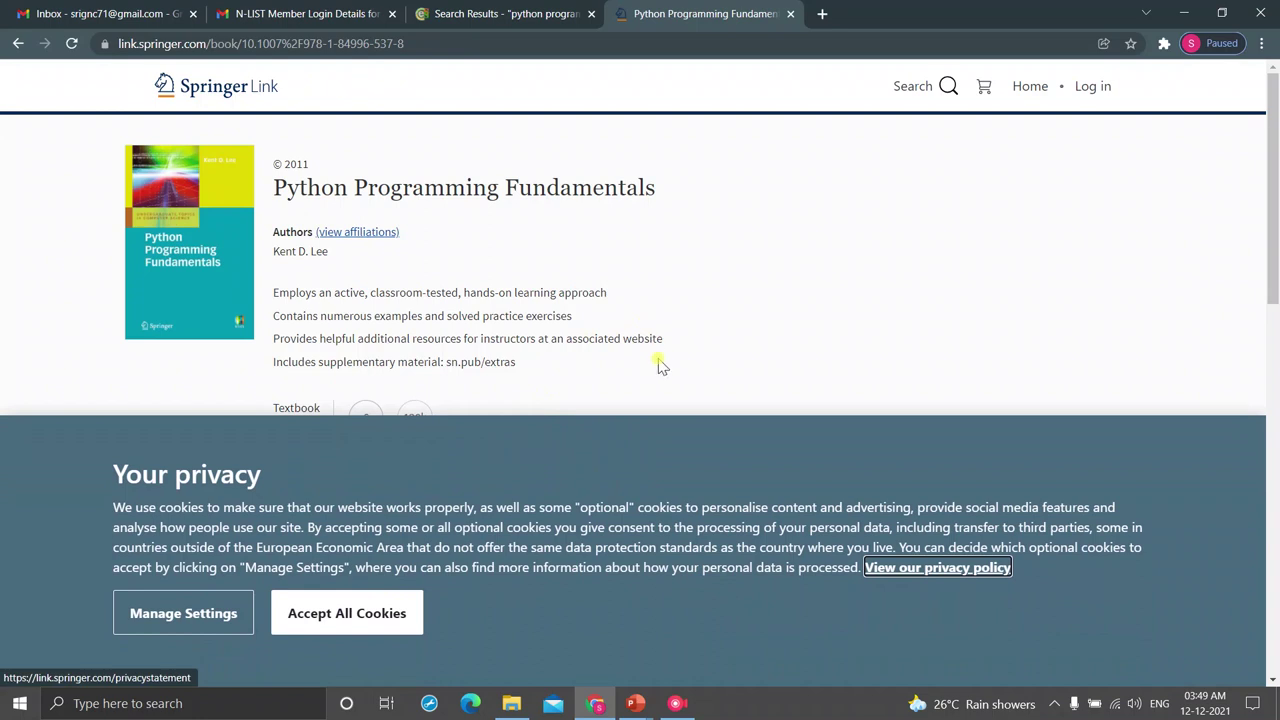
- Accept the cookie notice and review the Python Programming Fundamentals chapter list
{"action": "left_click", "coordinate": [325, 617]}
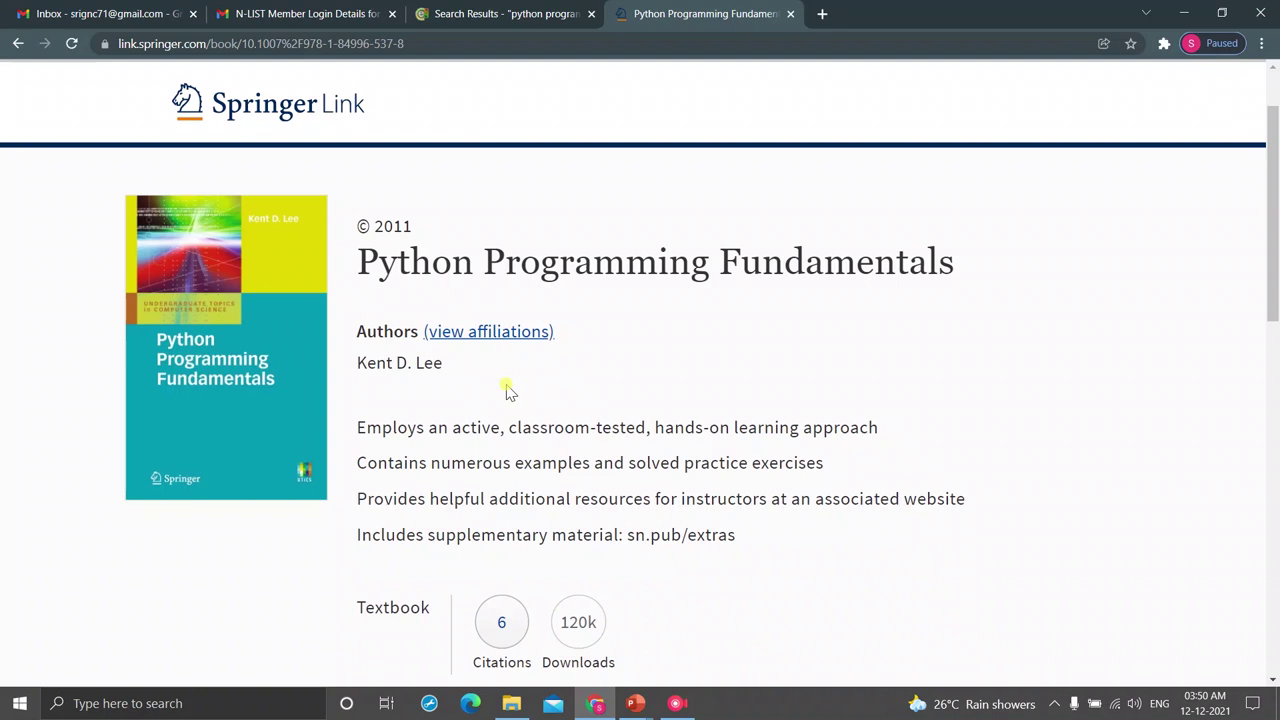
{"action": "scroll", "coordinate": [507, 390], "scroll_direction": "down", "scroll_amount": 1}
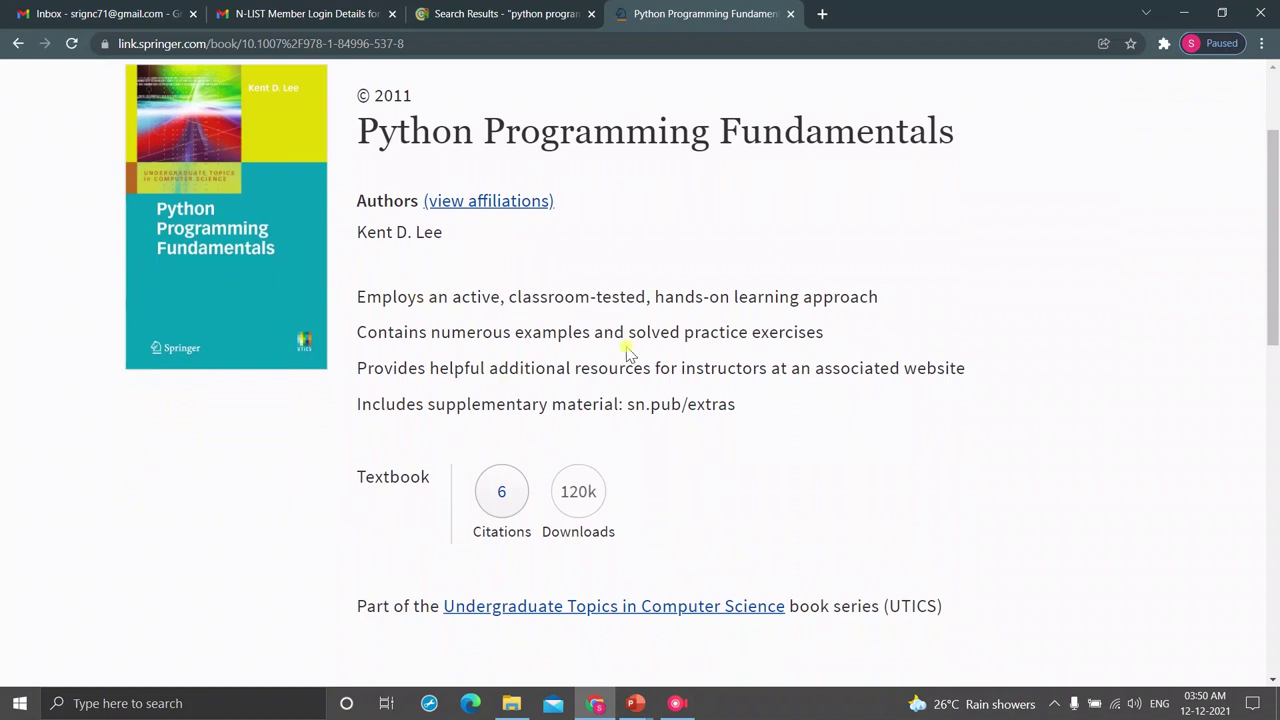
{"action": "scroll", "coordinate": [627, 352], "scroll_direction": "down", "scroll_amount": 2}
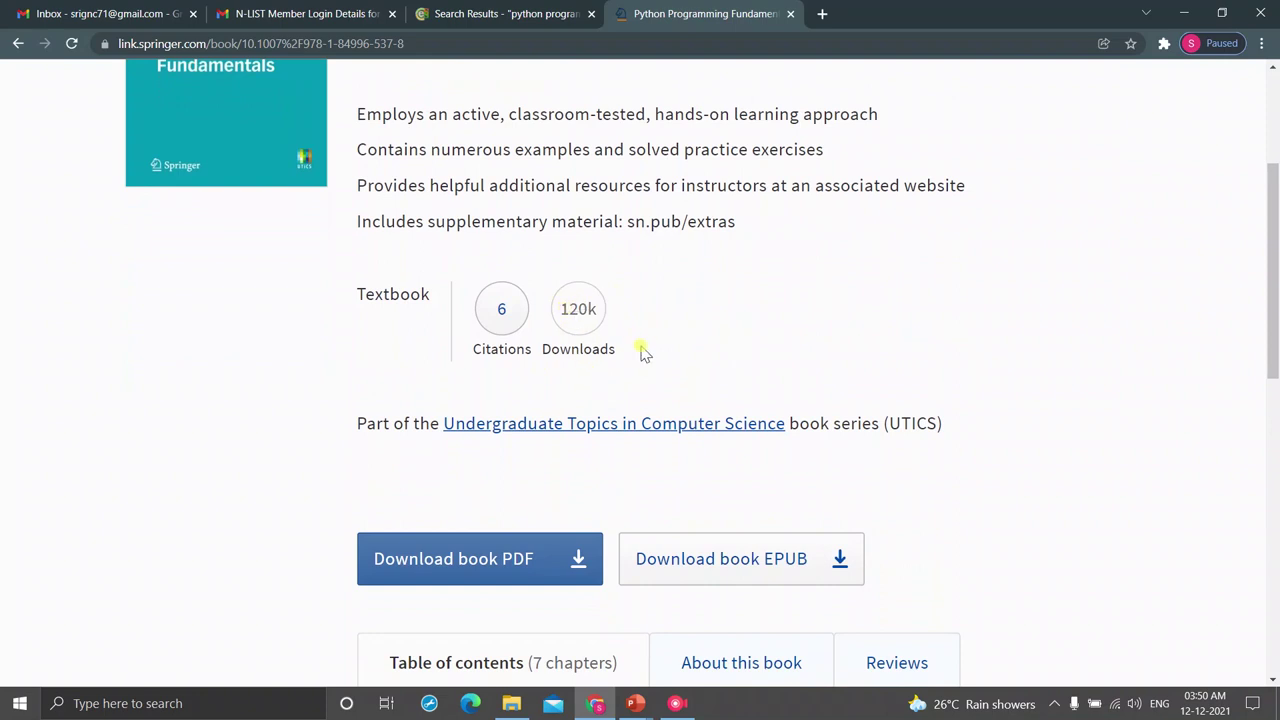
{"action": "scroll", "coordinate": [643, 352], "scroll_direction": "down", "scroll_amount": 2}
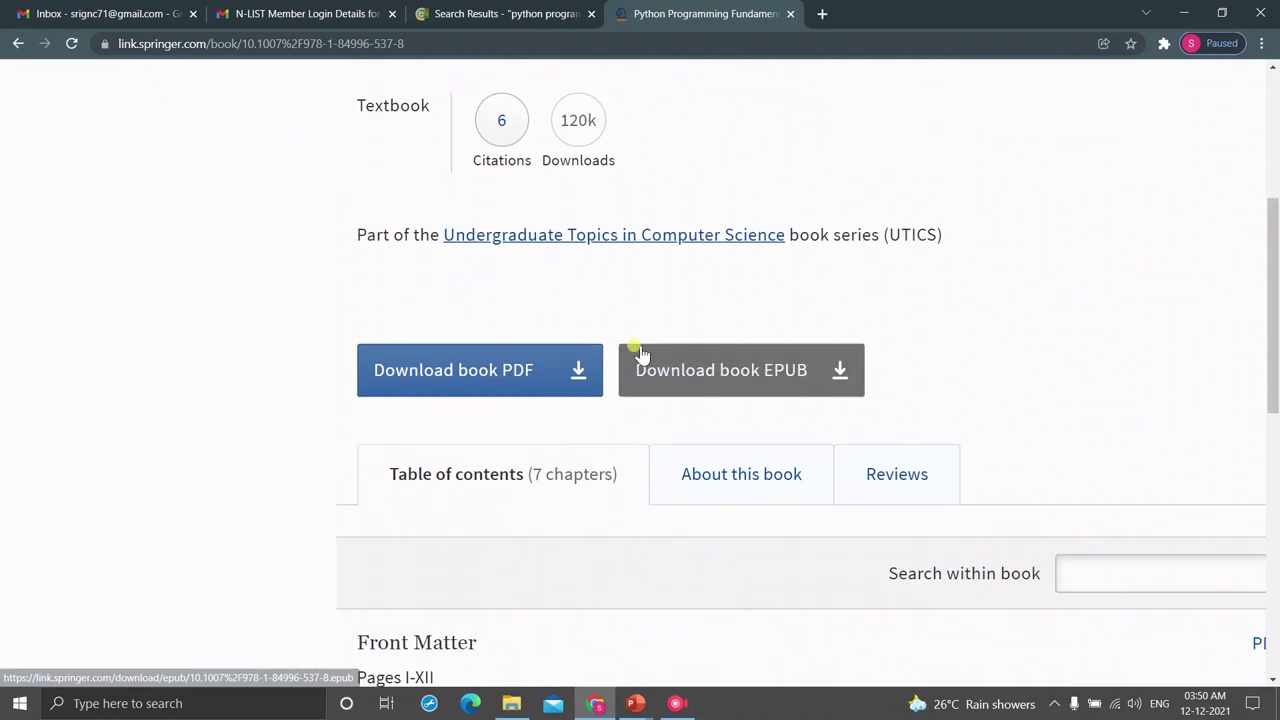
{"action": "scroll", "coordinate": [543, 437], "scroll_direction": "down", "scroll_amount": 1}
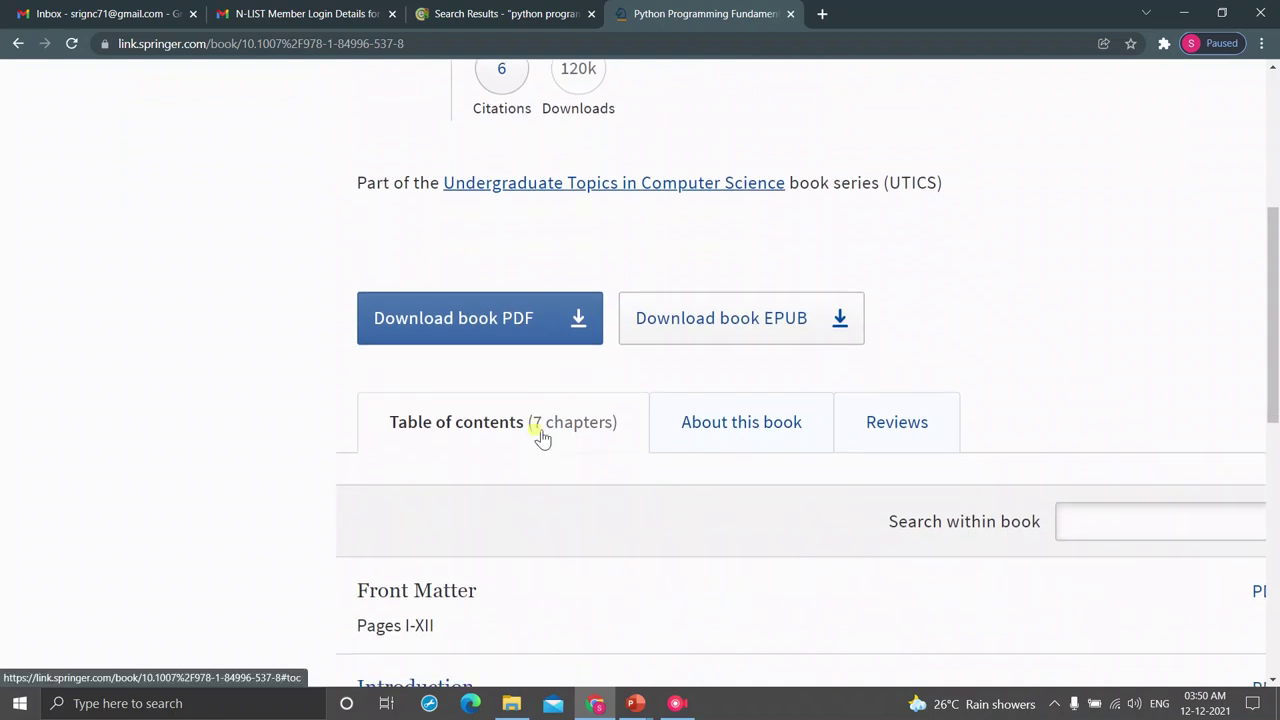
{"action": "scroll", "coordinate": [541, 438], "scroll_direction": "down", "scroll_amount": 1}
{"action": "scroll", "coordinate": [541, 437], "scroll_direction": "down", "scroll_amount": 3}
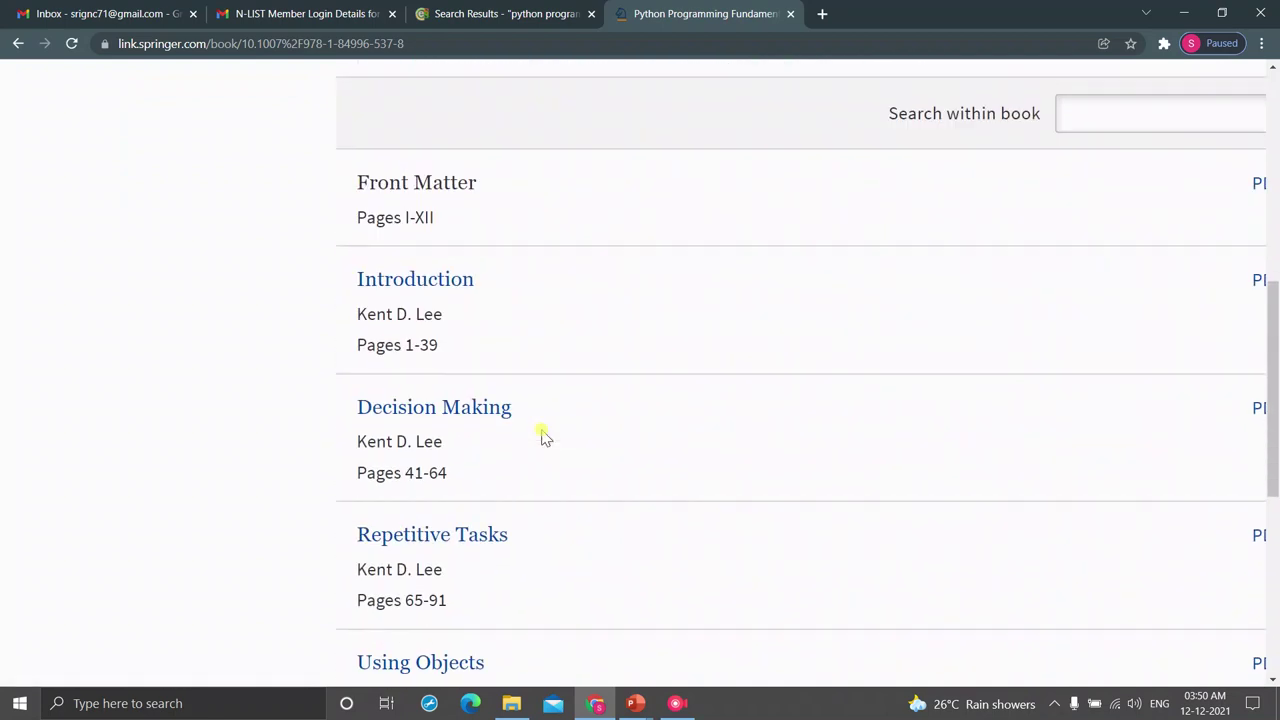
{"action": "scroll", "coordinate": [541, 437], "scroll_direction": "up", "scroll_amount": 2}
{"action": "scroll", "coordinate": [541, 437], "scroll_direction": "down", "scroll_amount": 3, "text": "ctrl"}
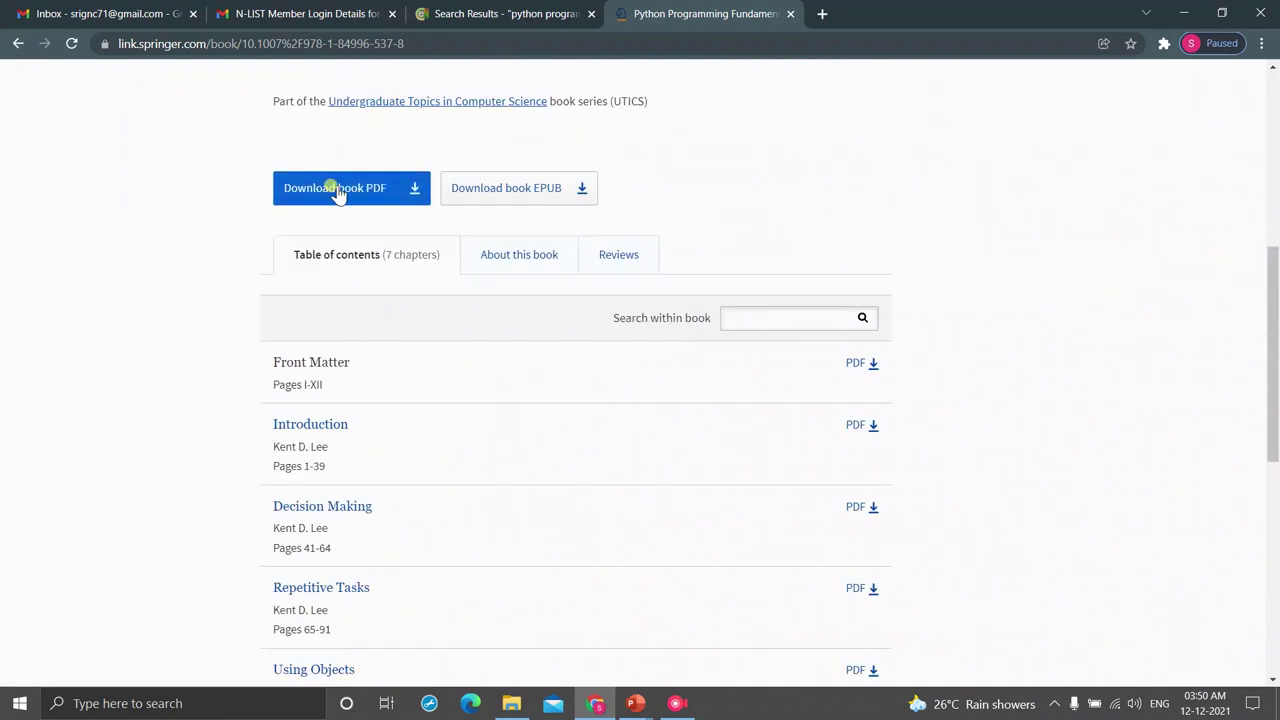
{"action": "scroll", "coordinate": [517, 352], "scroll_direction": "down", "scroll_amount": 2}
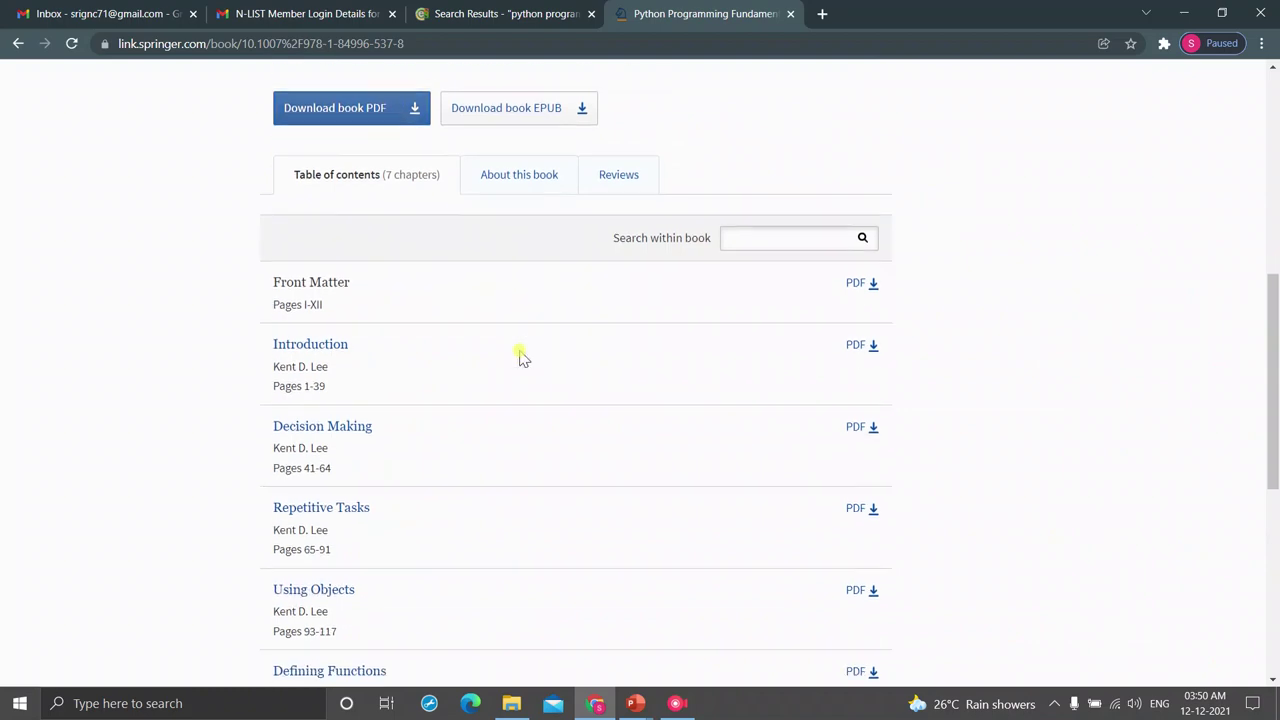
{"action": "scroll", "coordinate": [521, 356], "scroll_direction": "down", "scroll_amount": 2}
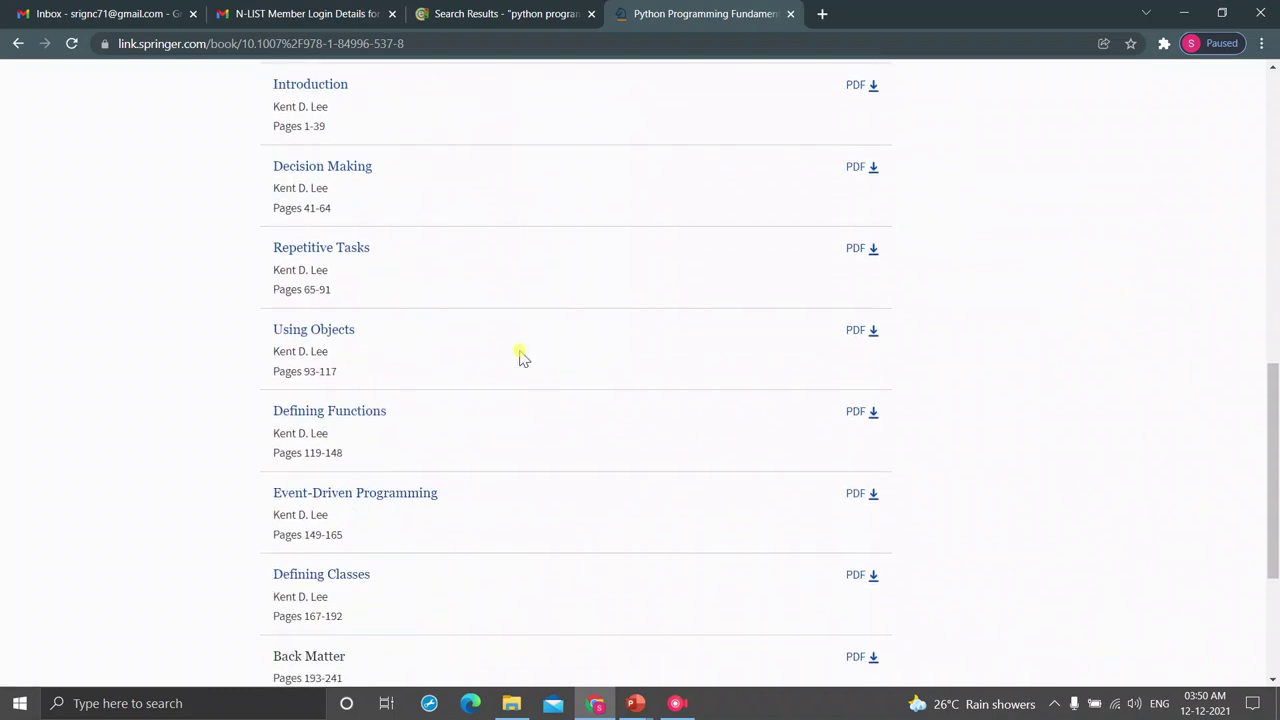
{"action": "scroll", "coordinate": [521, 356], "scroll_direction": "up", "scroll_amount": 2, "text": "ctrl"}
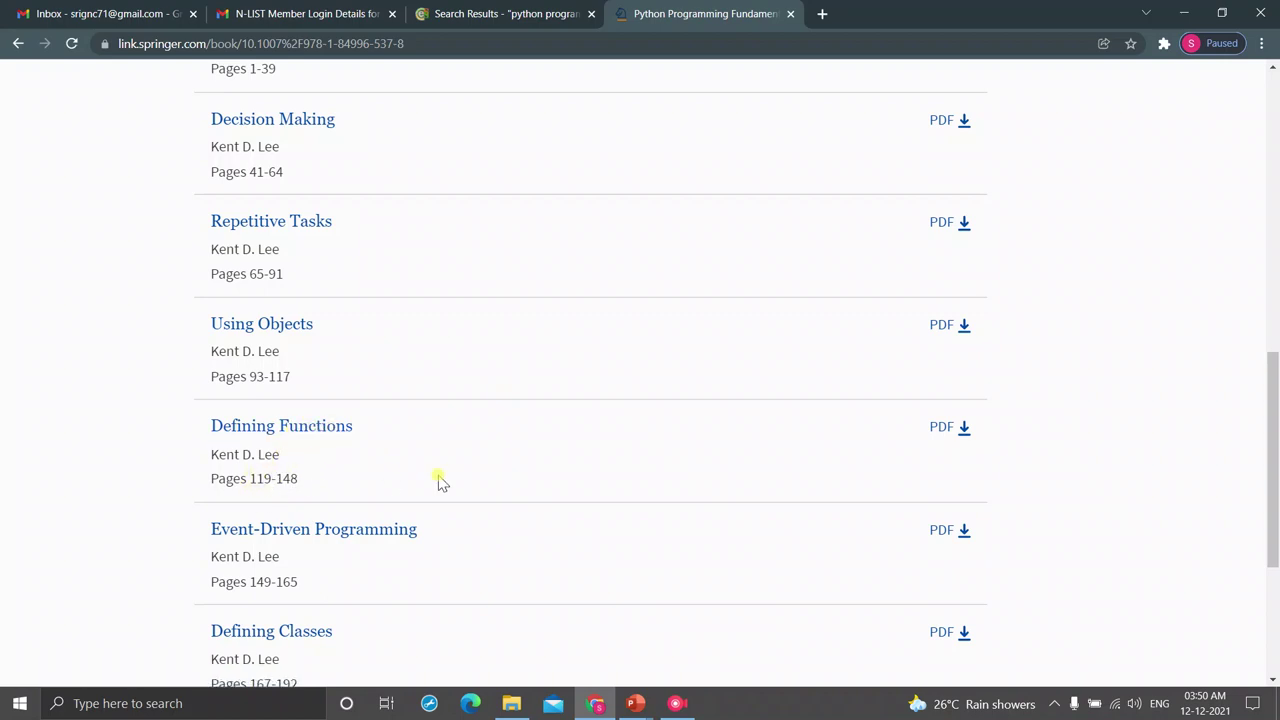
{"action": "scroll", "coordinate": [440, 482], "scroll_direction": "up", "scroll_amount": 4}
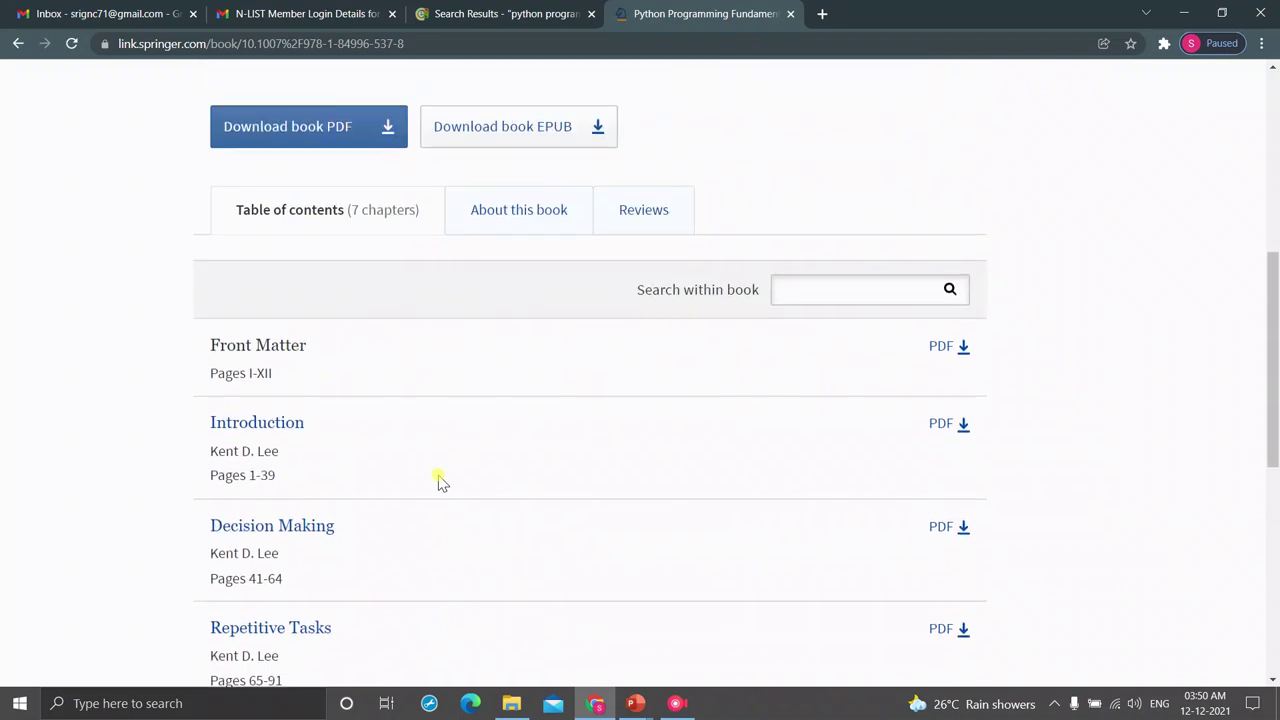
{"action": "scroll", "coordinate": [440, 482], "scroll_direction": "up", "scroll_amount": 2}
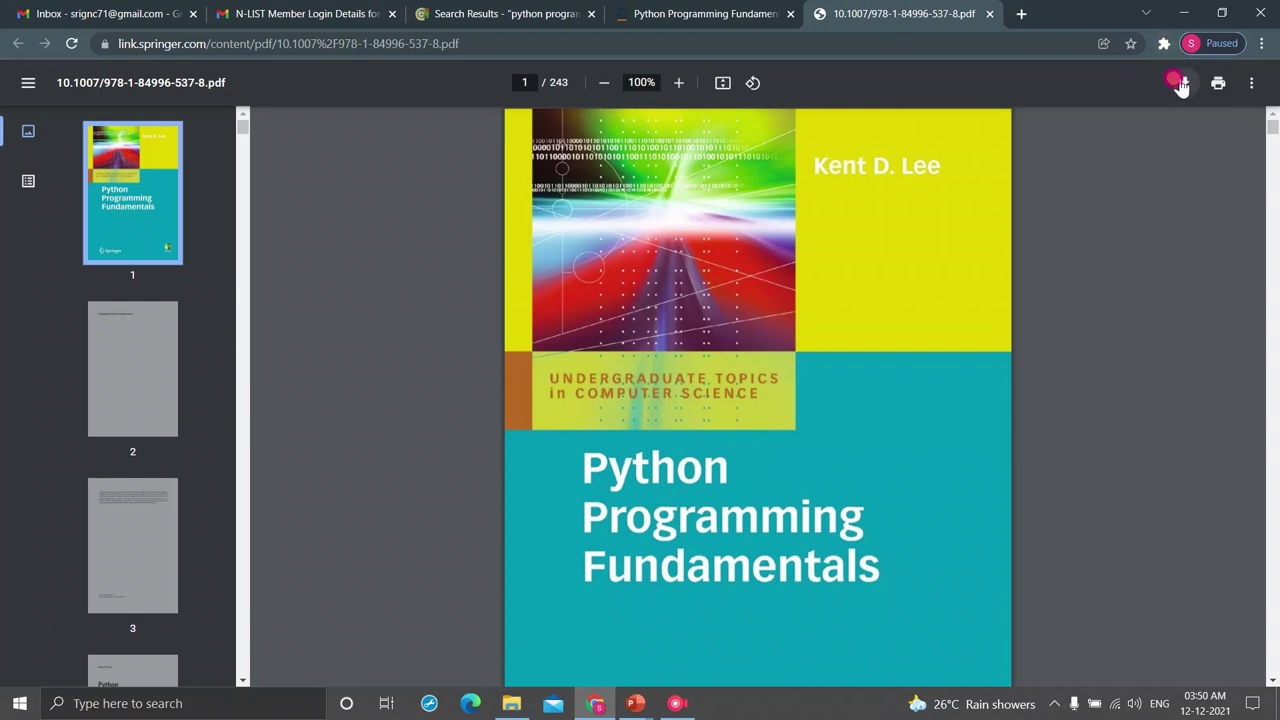
- Save the book PDF to the Desktop, replacing the existing Lee2011_Book_PythonProgrammingFundamentals file
{"action": "left_click", "coordinate": [1181, 86]}
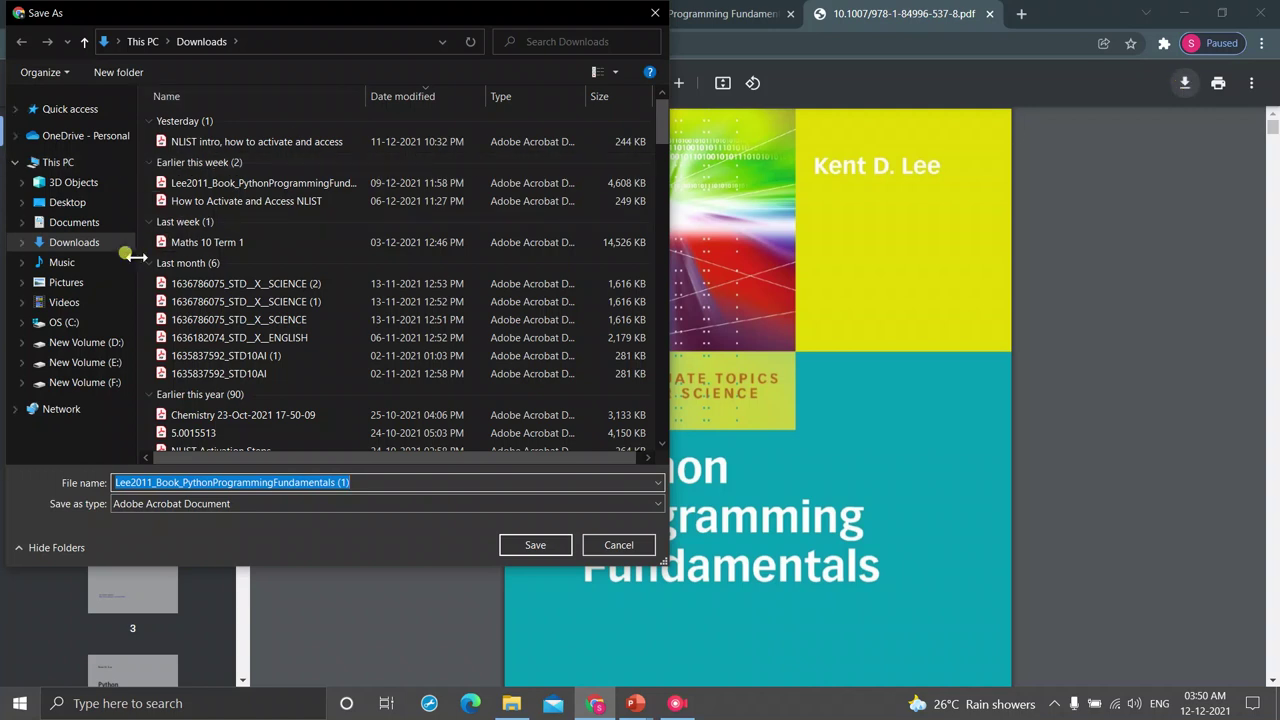
{"action": "left_click", "coordinate": [68, 204]}
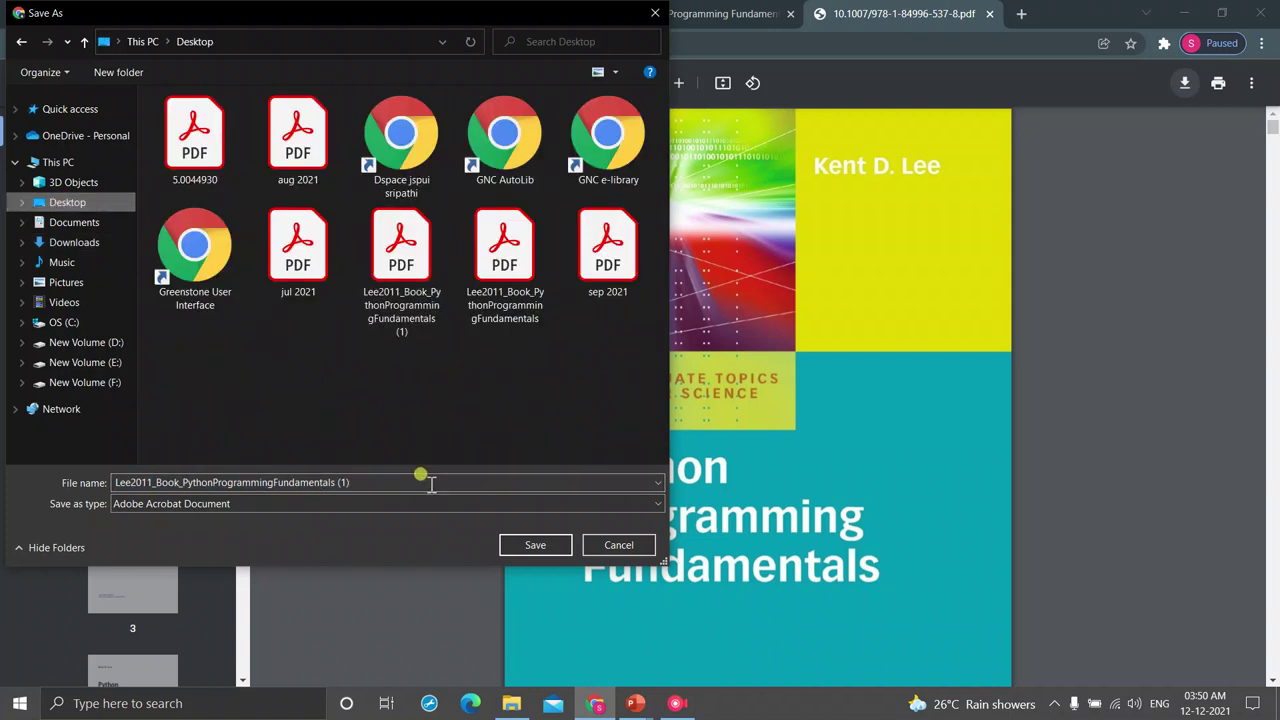
{"action": "left_click", "coordinate": [532, 544]}
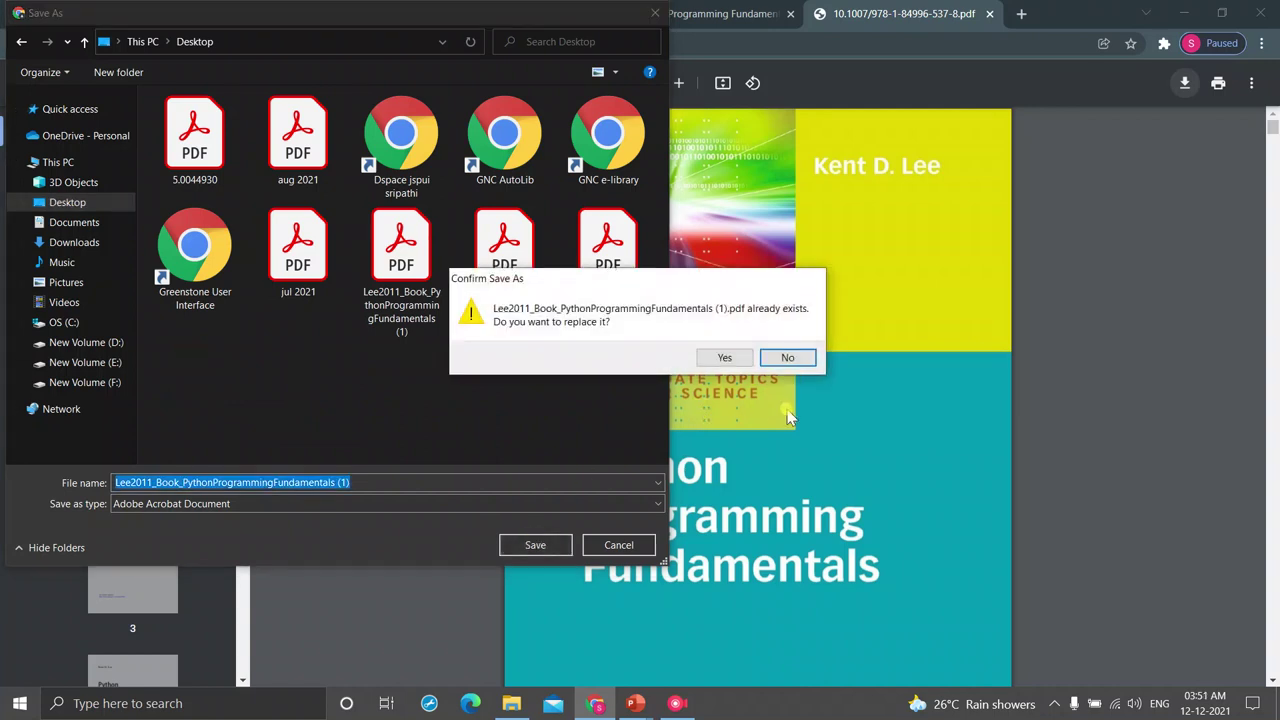
{"action": "left_click", "coordinate": [726, 357]}
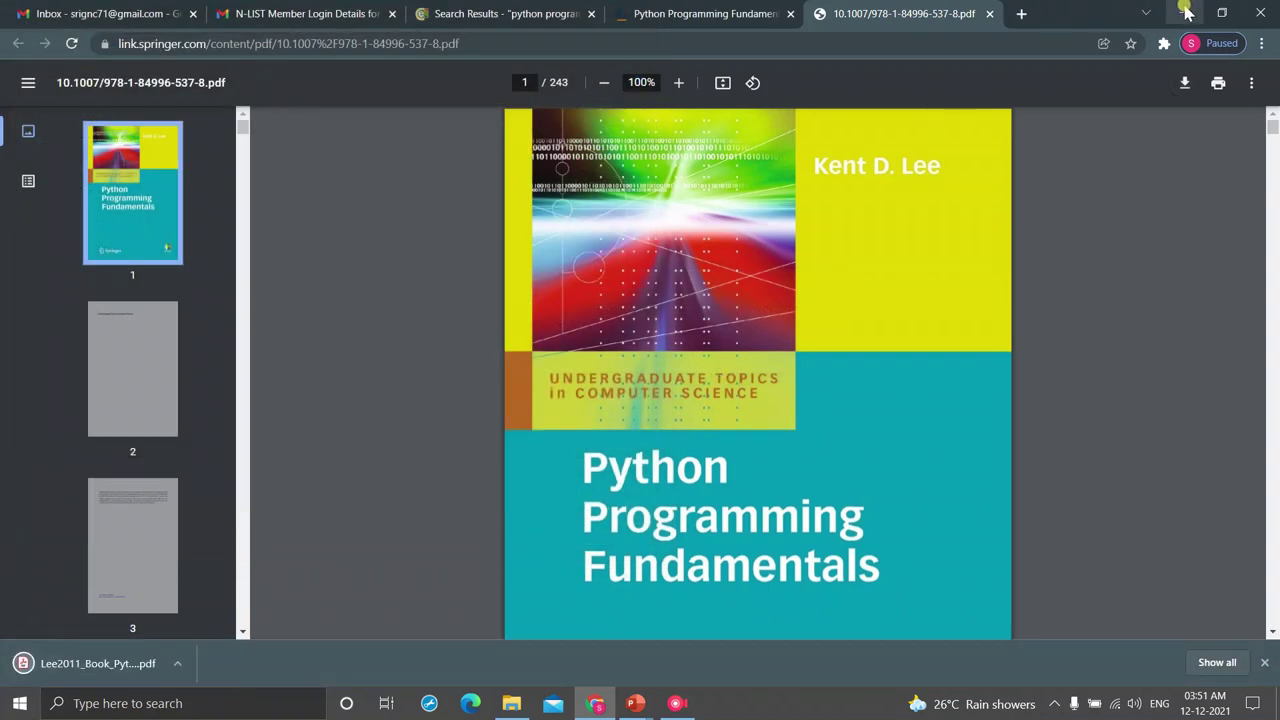
- Minimize Chrome, end the PowerPoint slideshow and minimize it to reach the desktop
{"action": "left_click", "coordinate": [1185, 12]}
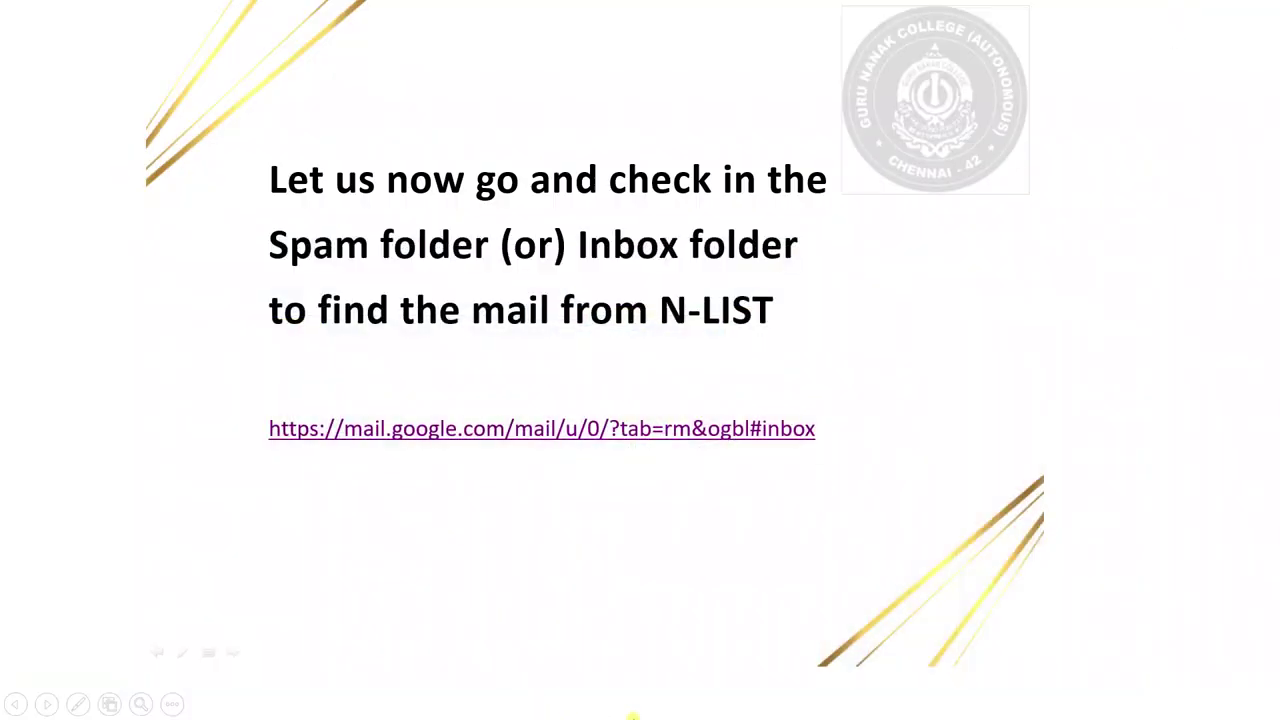
{"action": "key", "text": "Escape"}
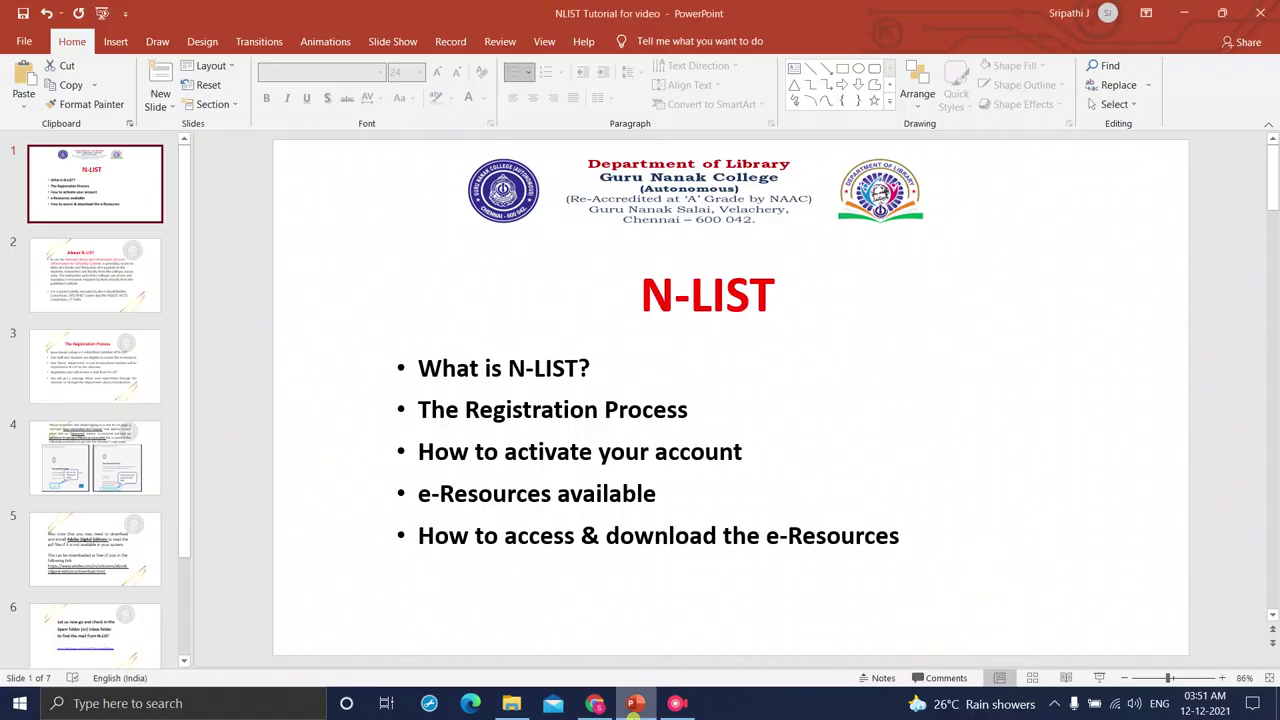
{"action": "left_click", "coordinate": [1185, 12]}
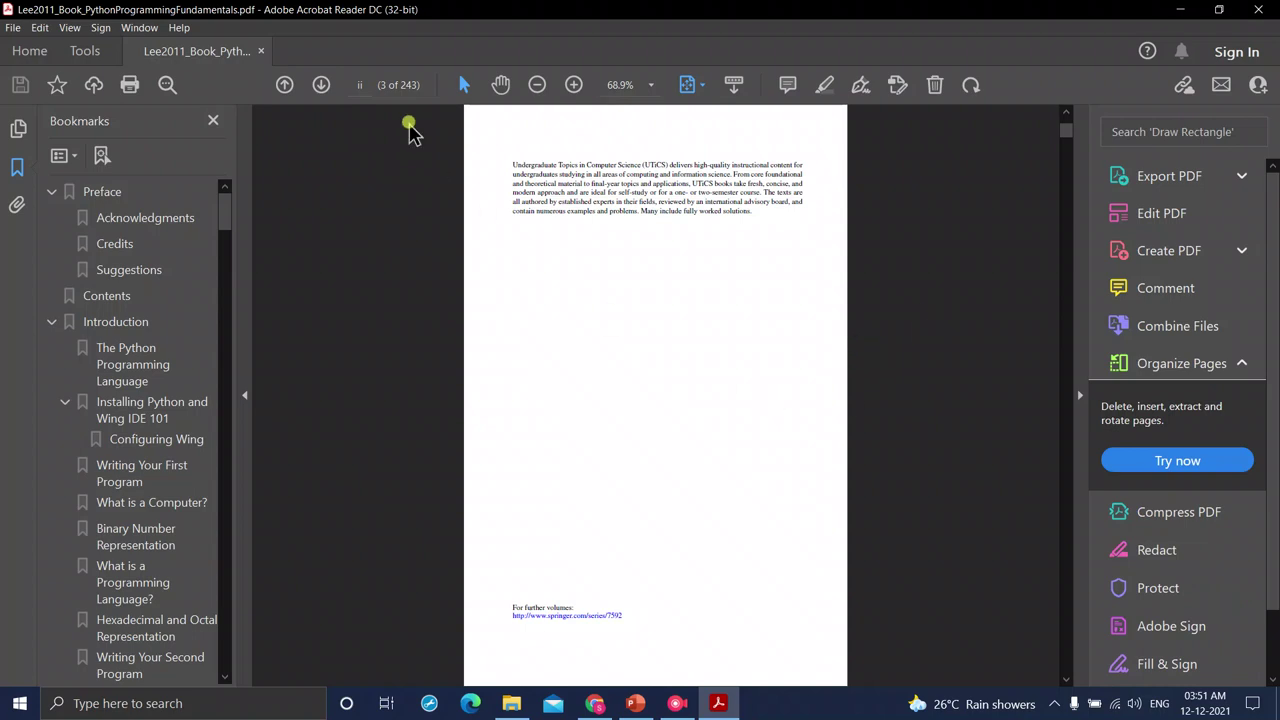
- Page through the book in Acrobat Reader to Chapter 1, Introduction (page 13 of 243)
{"action": "left_click", "coordinate": [322, 86]}
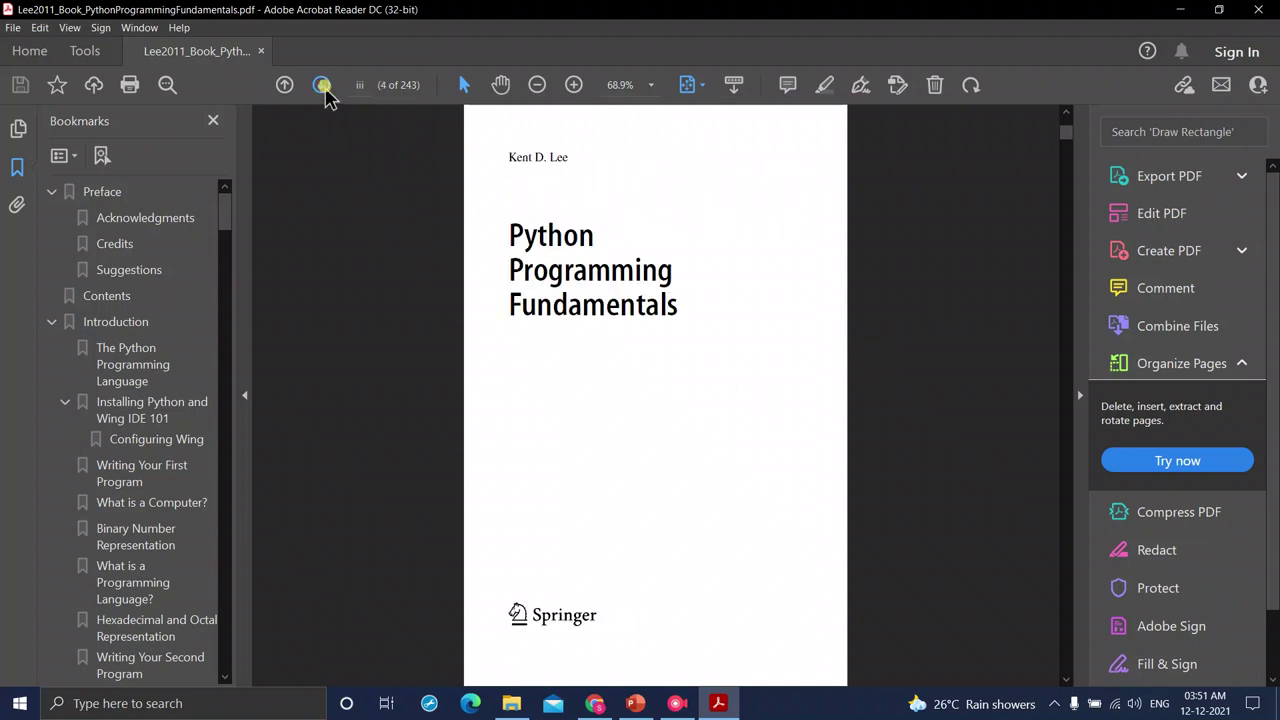
{"action": "left_click", "coordinate": [322, 86]}
{"action": "left_click", "coordinate": [322, 86]}
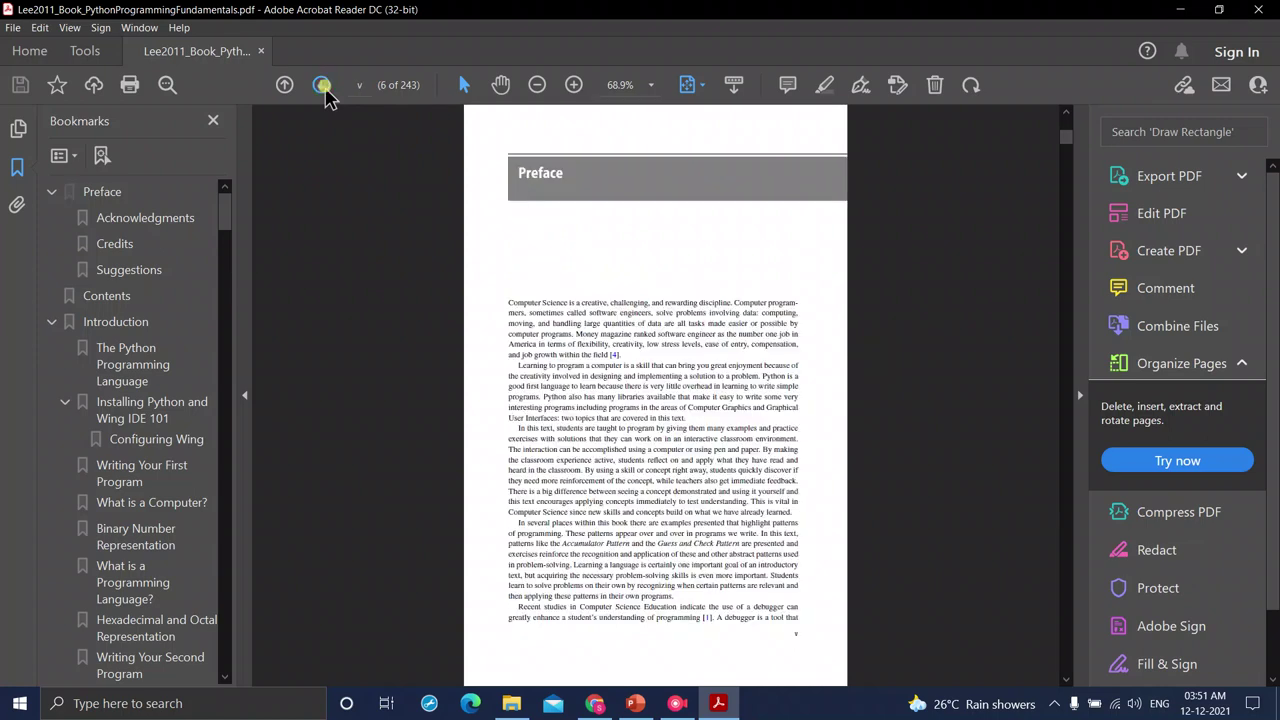
{"action": "left_click", "coordinate": [322, 86]}
{"action": "left_click", "coordinate": [322, 86]}
{"action": "left_click", "coordinate": [322, 86]}
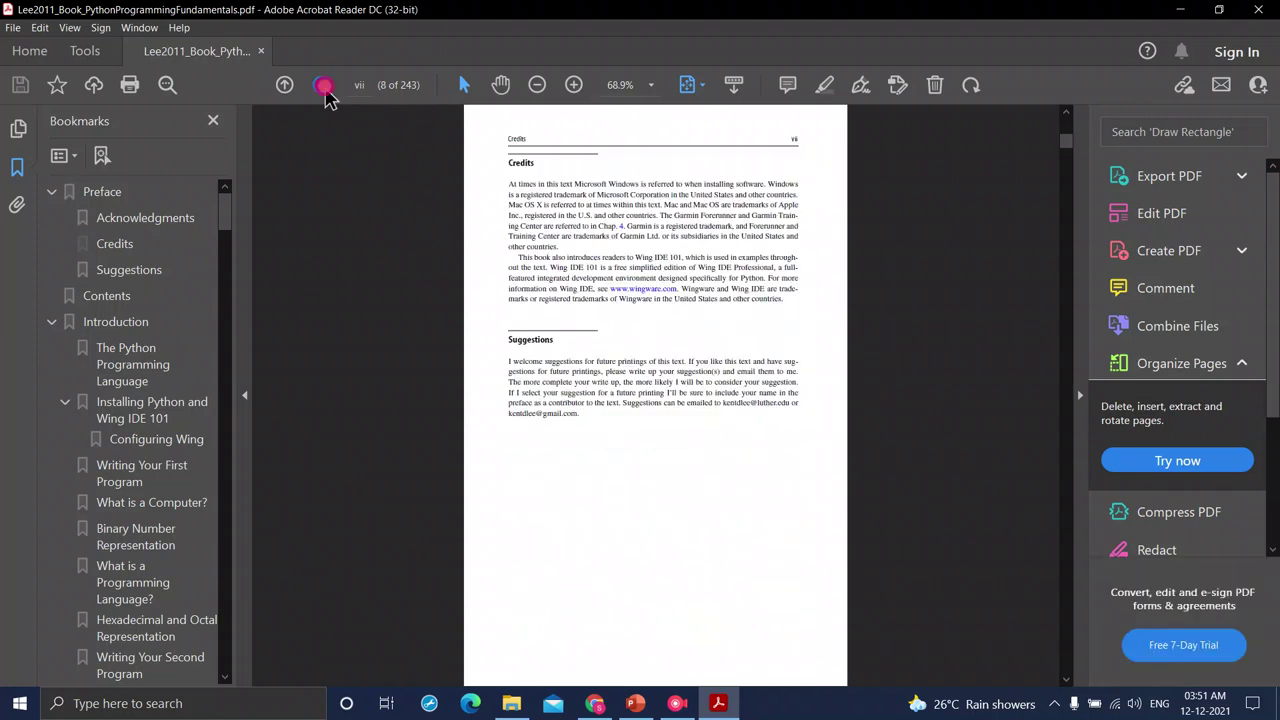
{"action": "left_click", "coordinate": [322, 86]}
{"action": "left_click", "coordinate": [324, 88]}
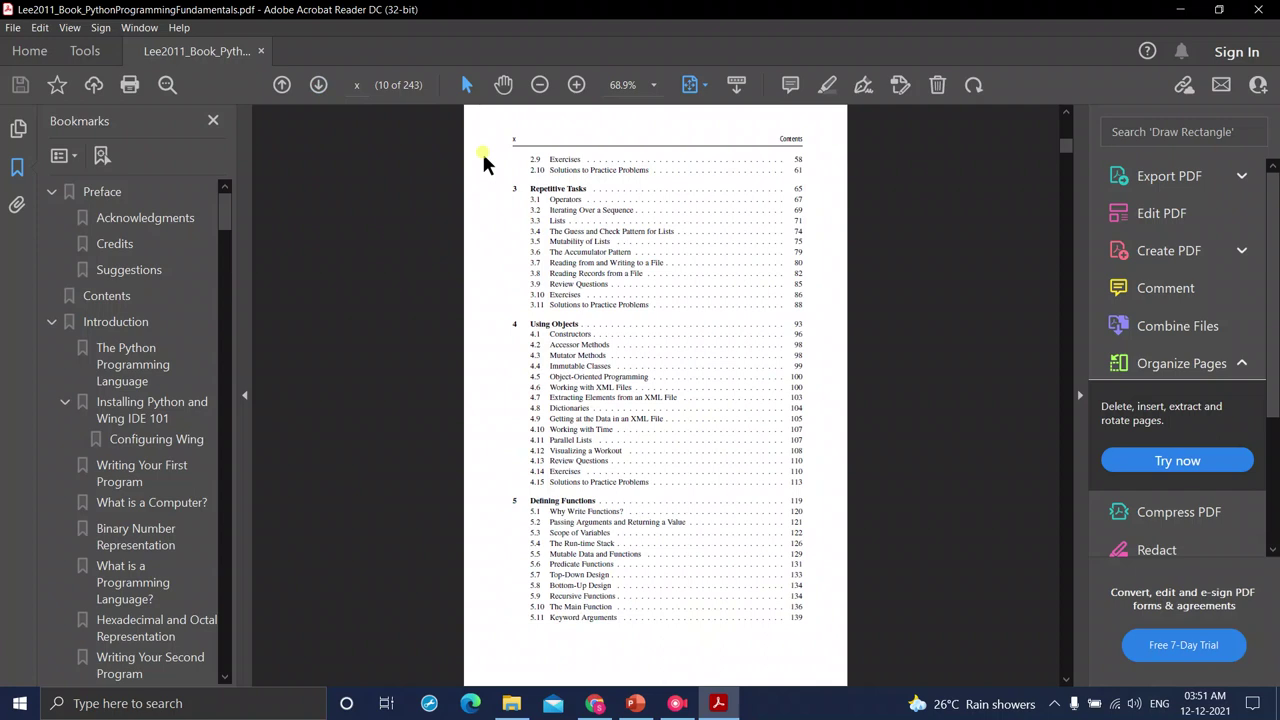
{"action": "scroll", "coordinate": [737, 357], "scroll_direction": "up", "scroll_amount": 5, "text": "ctrl"}
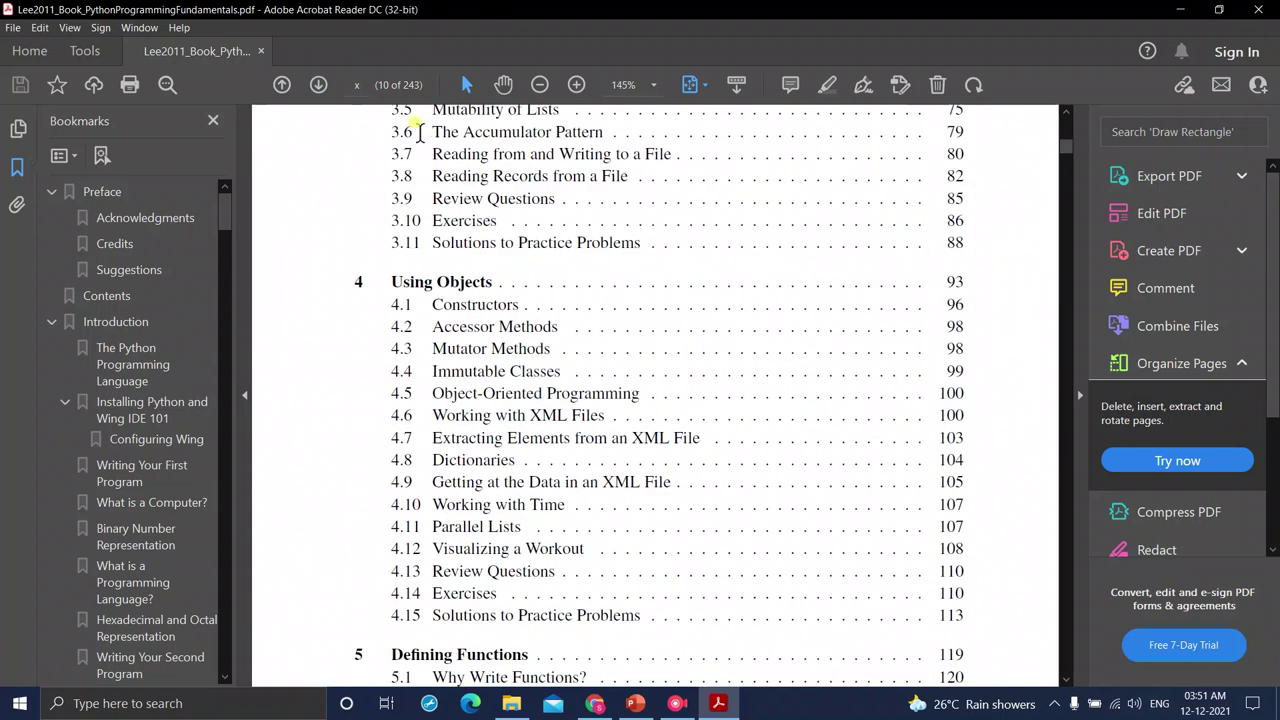
{"action": "left_click", "coordinate": [318, 86]}
{"action": "left_click", "coordinate": [318, 86]}
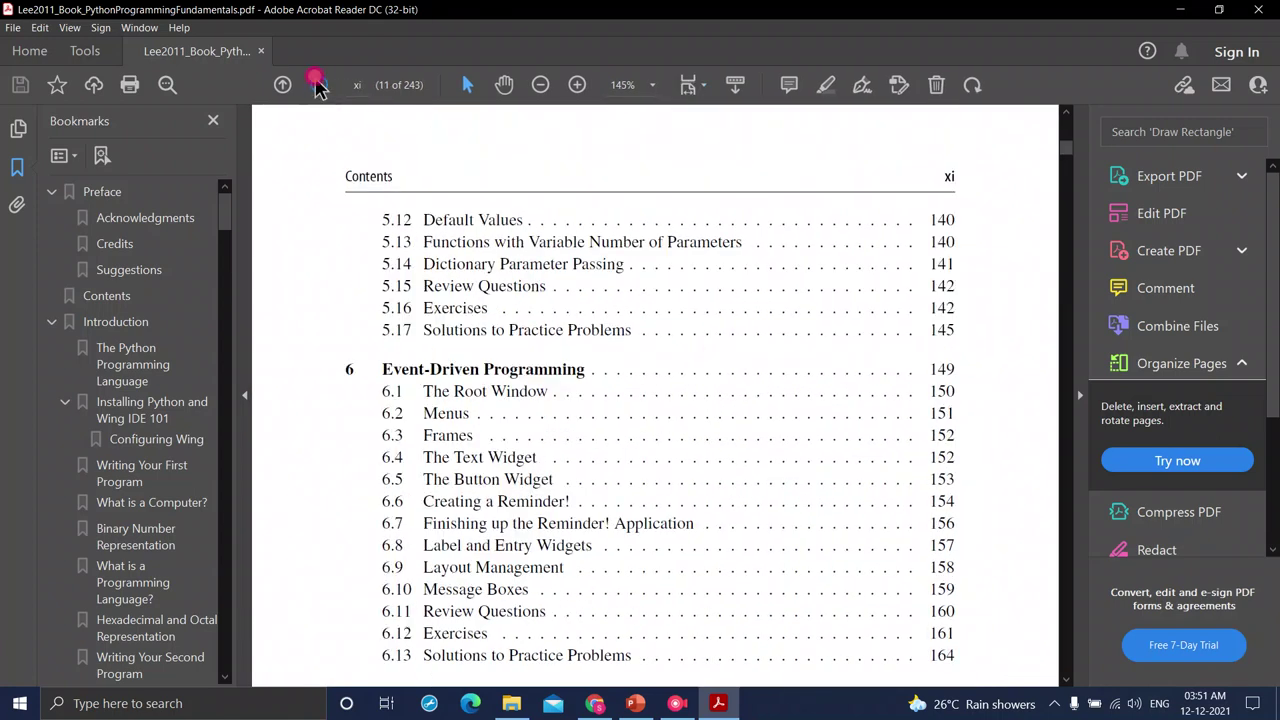
{"action": "left_click", "coordinate": [318, 86]}
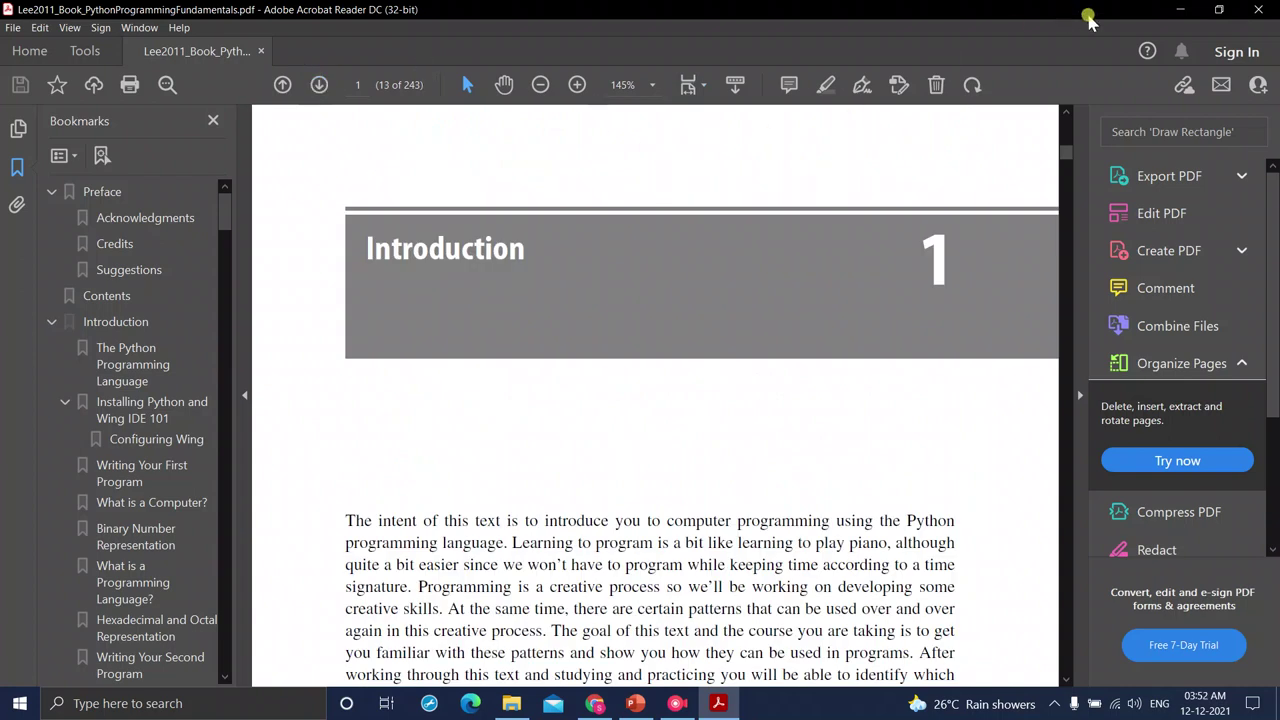
- Close Acrobat Reader, then close the book PDF tab and the Springer book page
{"action": "left_click", "coordinate": [1262, 12]}
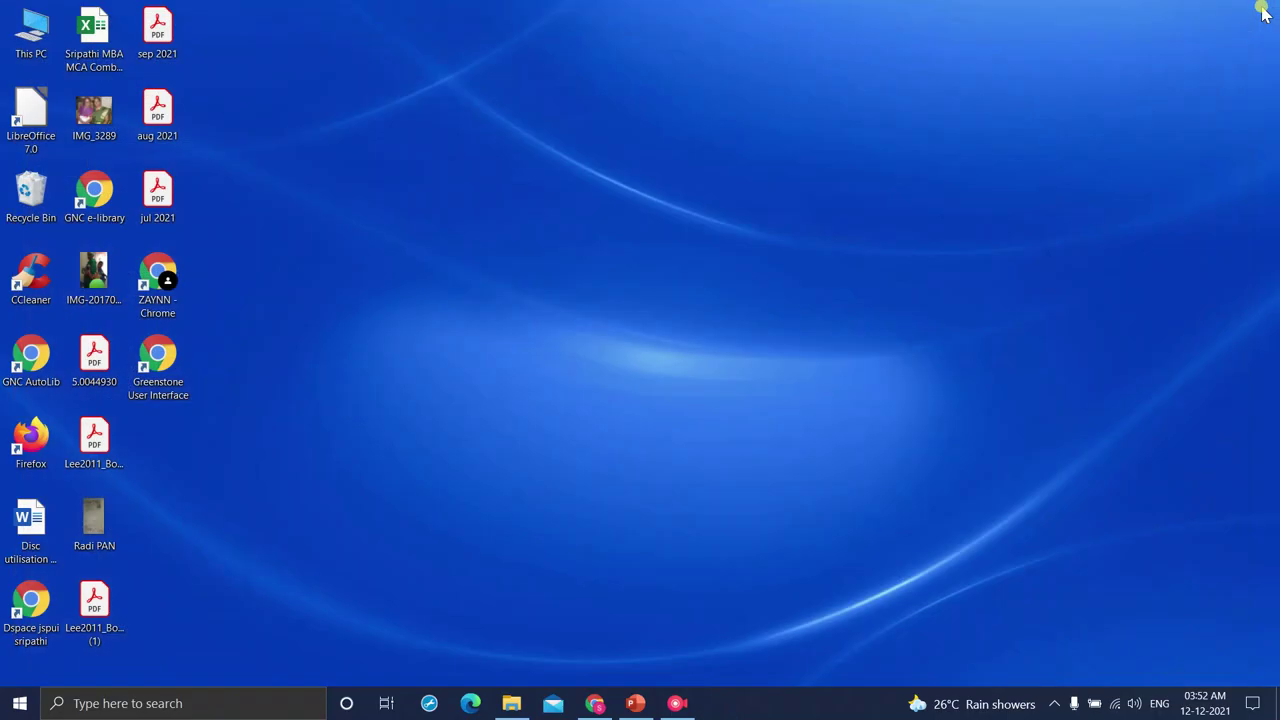
{"action": "left_click", "coordinate": [595, 703]}
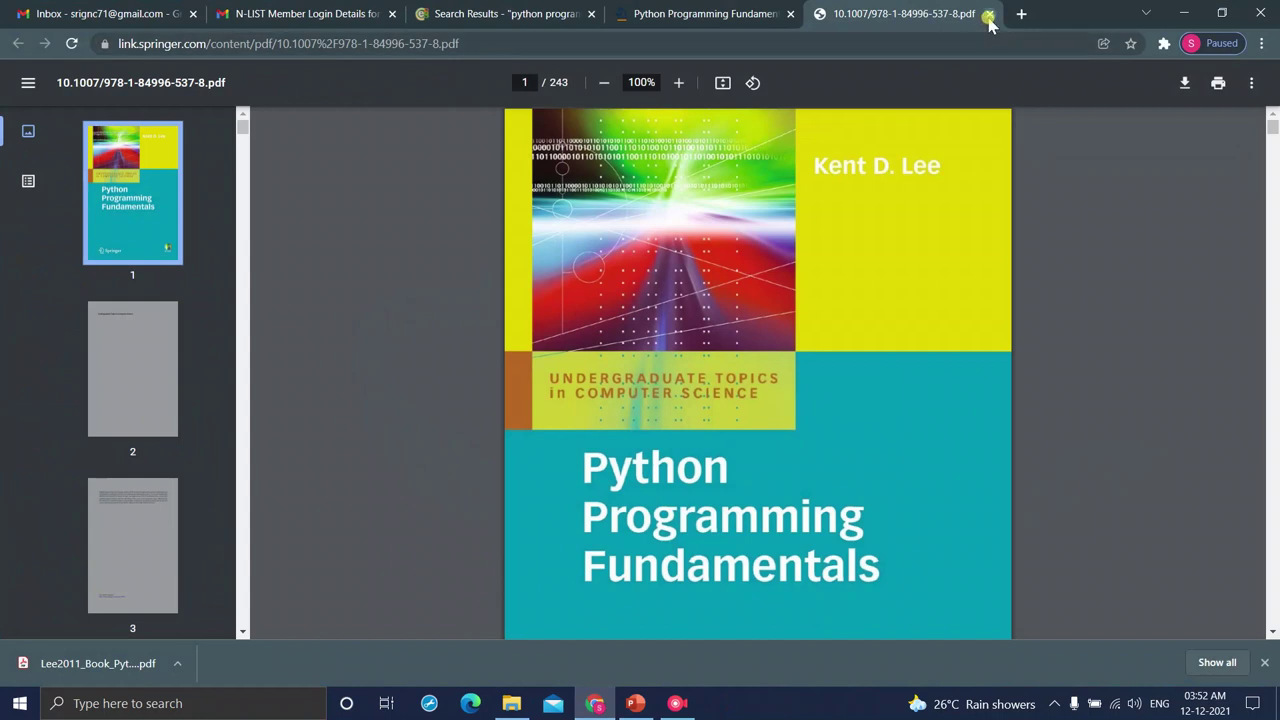
{"action": "left_click", "coordinate": [988, 20]}
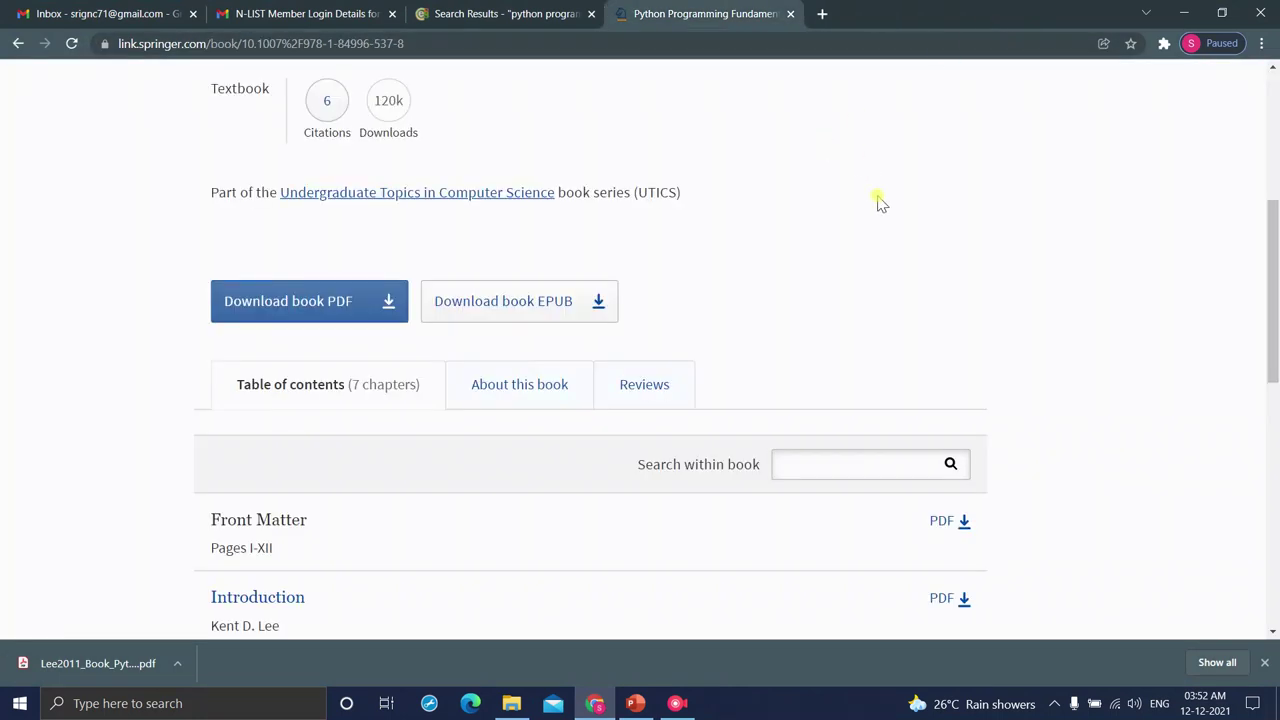
{"action": "scroll", "coordinate": [877, 200], "scroll_direction": "up", "scroll_amount": 5}
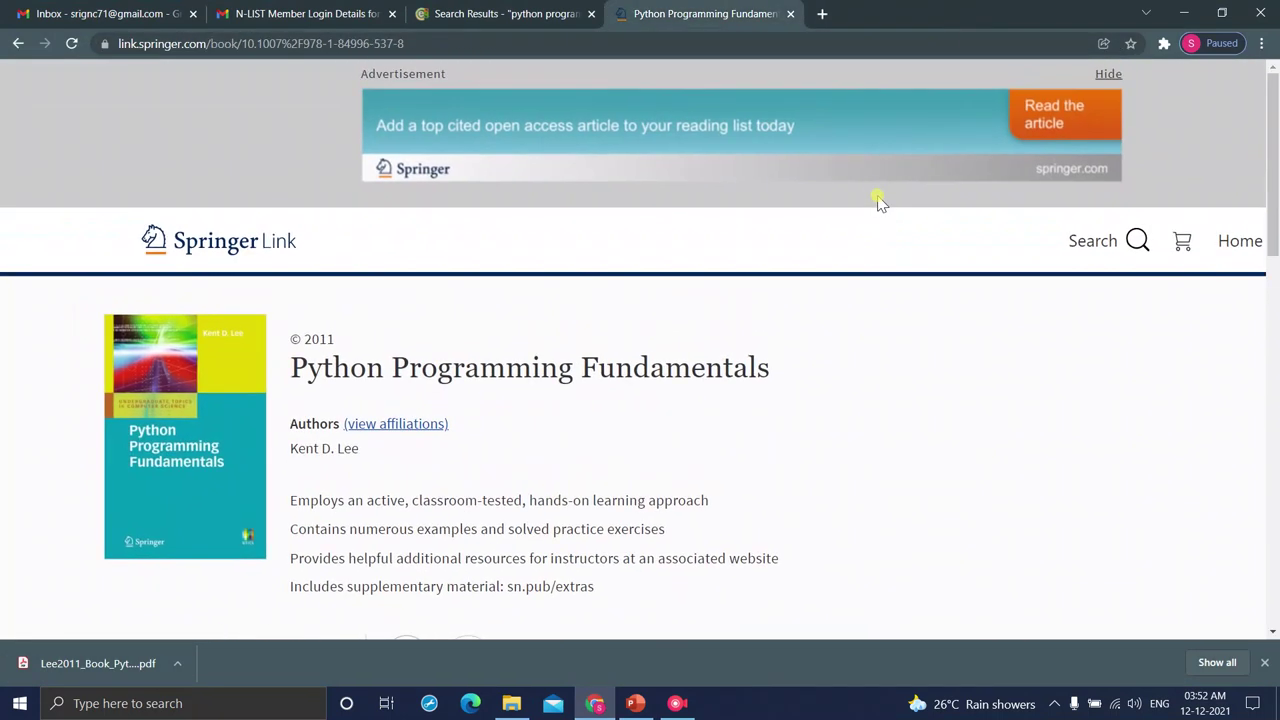
{"action": "key", "text": "ctrl+minus"}
{"action": "key", "text": "ctrl+minus"}
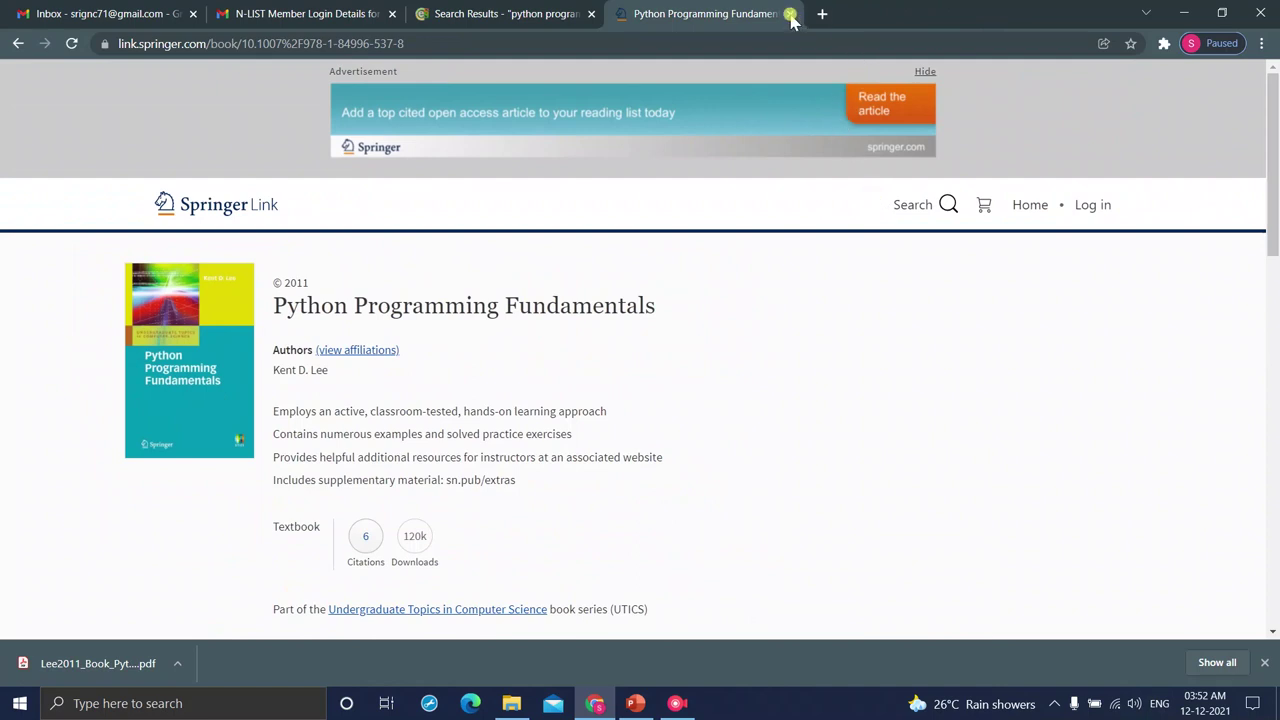
{"action": "left_click", "coordinate": [791, 15]}
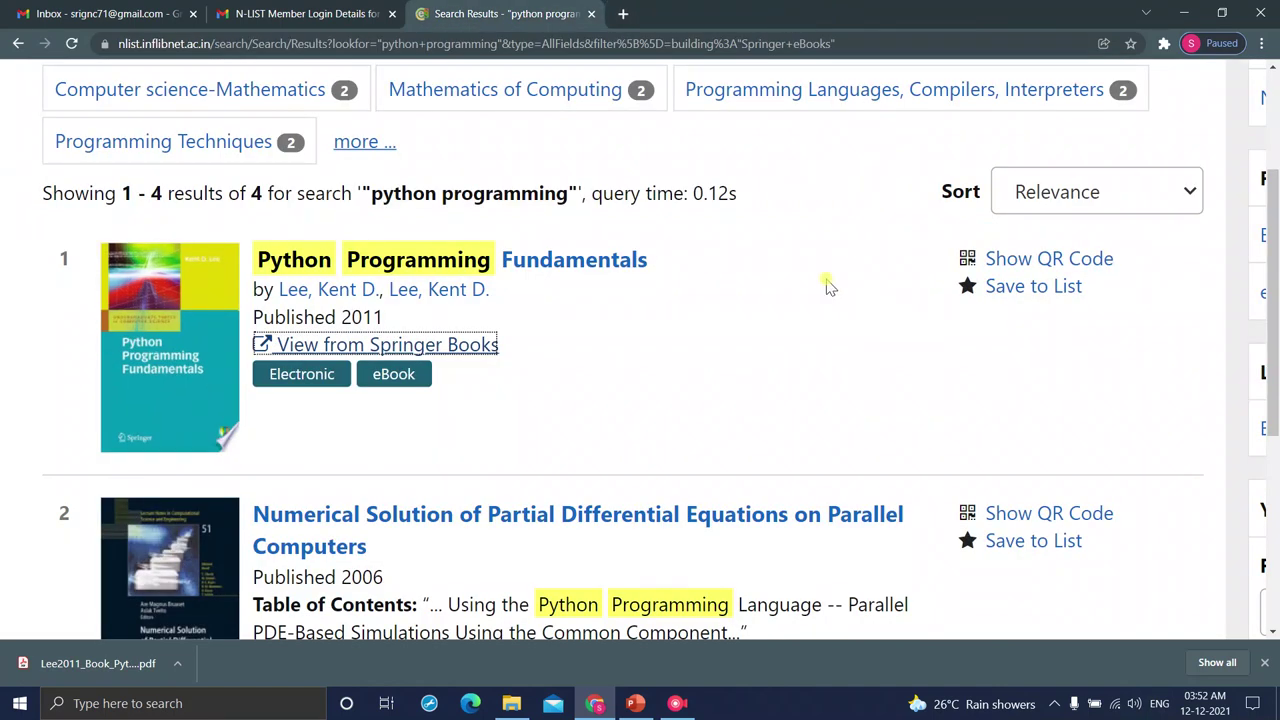
- Go back past the search results to the N-LIST E-Resources page
{"action": "scroll", "coordinate": [826, 285], "scroll_direction": "up", "scroll_amount": 3}
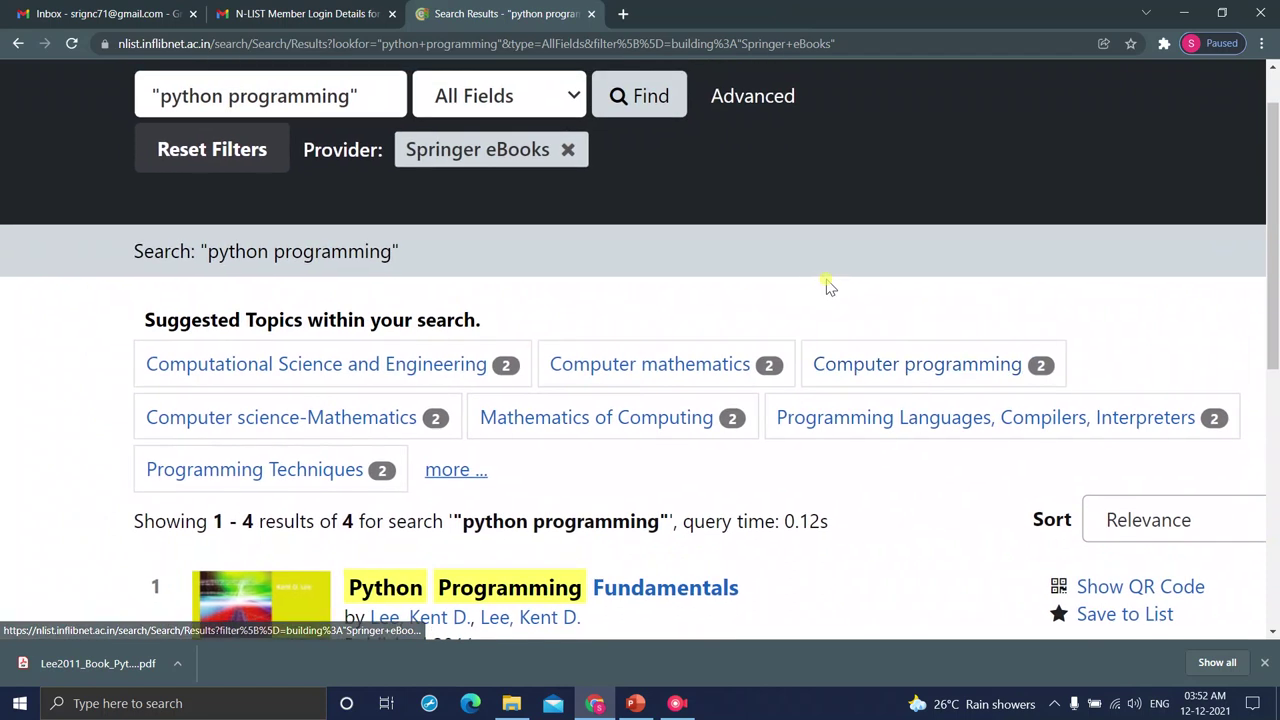
{"action": "scroll", "coordinate": [760, 120], "scroll_direction": "up", "scroll_amount": 2}
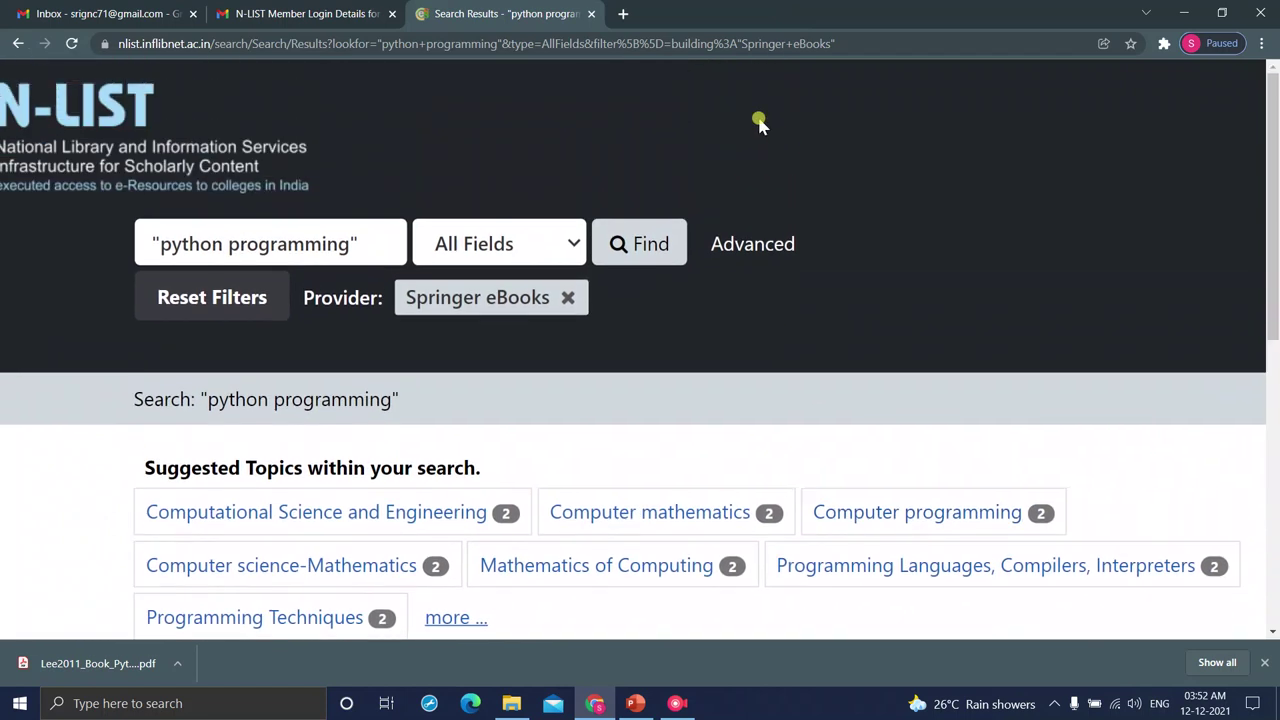
{"action": "left_click", "coordinate": [16, 44]}
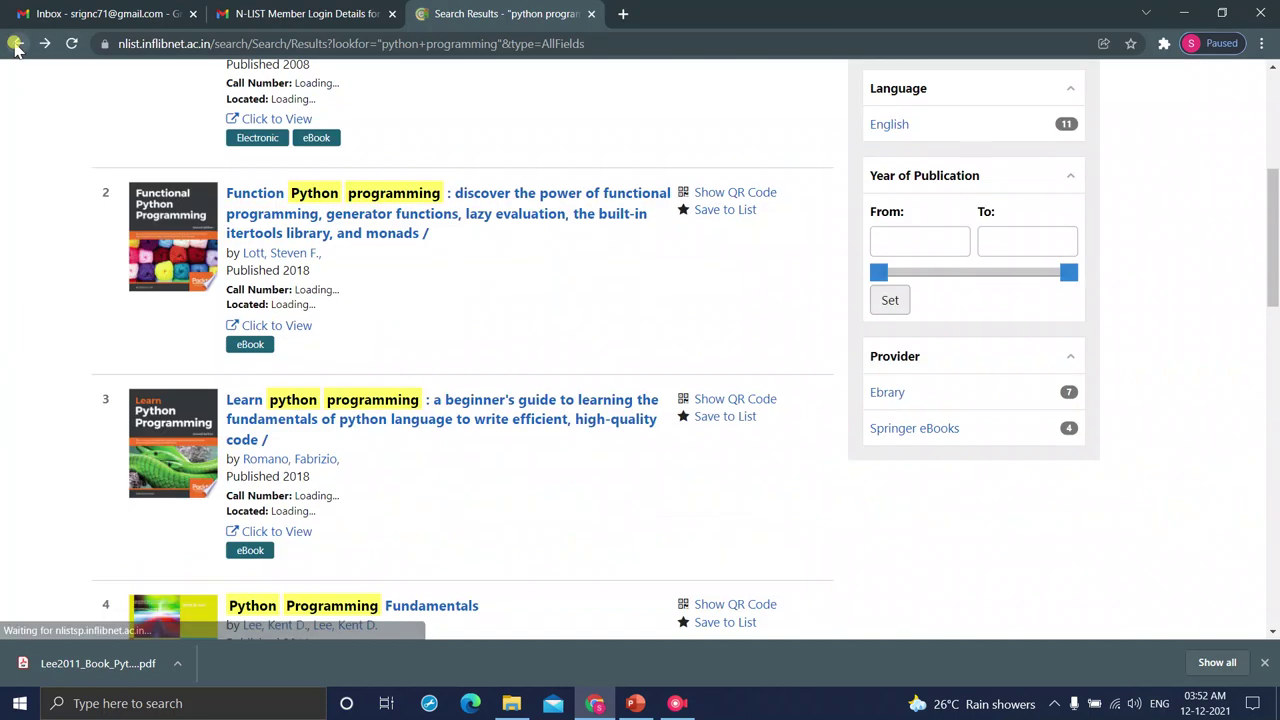
{"action": "scroll", "coordinate": [480, 160], "scroll_direction": "up", "scroll_amount": 2}
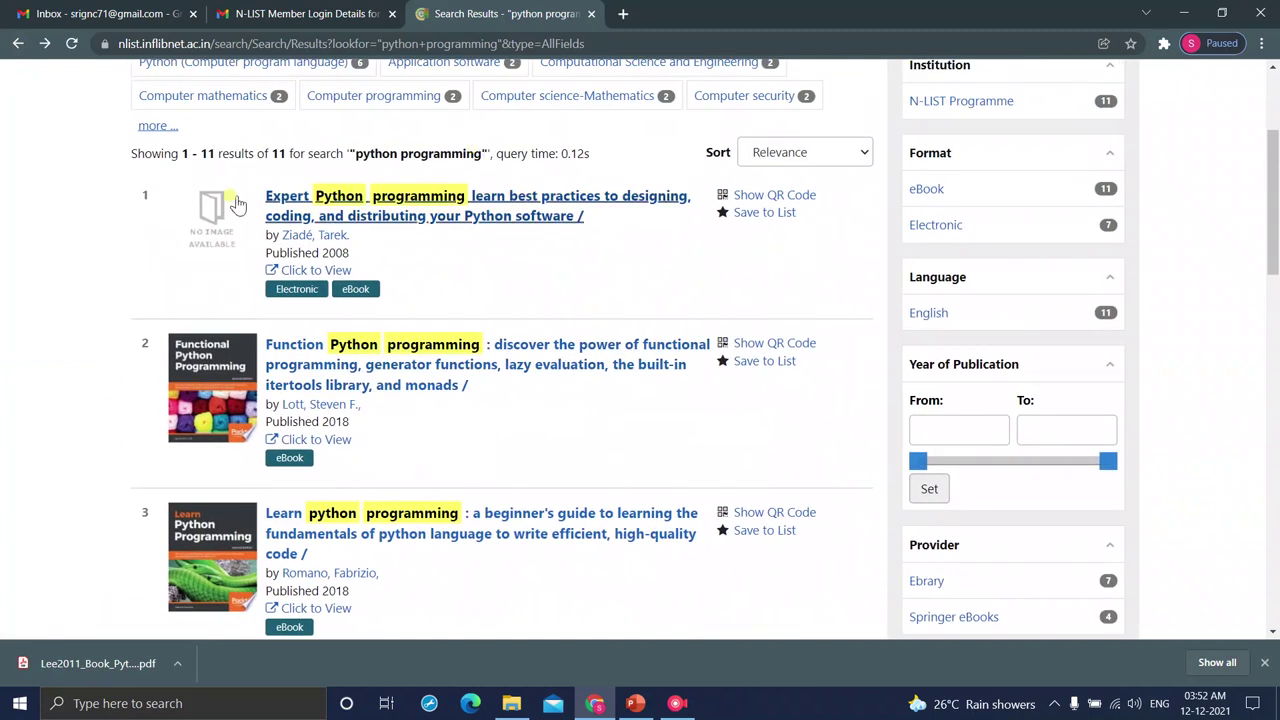
{"action": "left_click", "coordinate": [17, 44]}
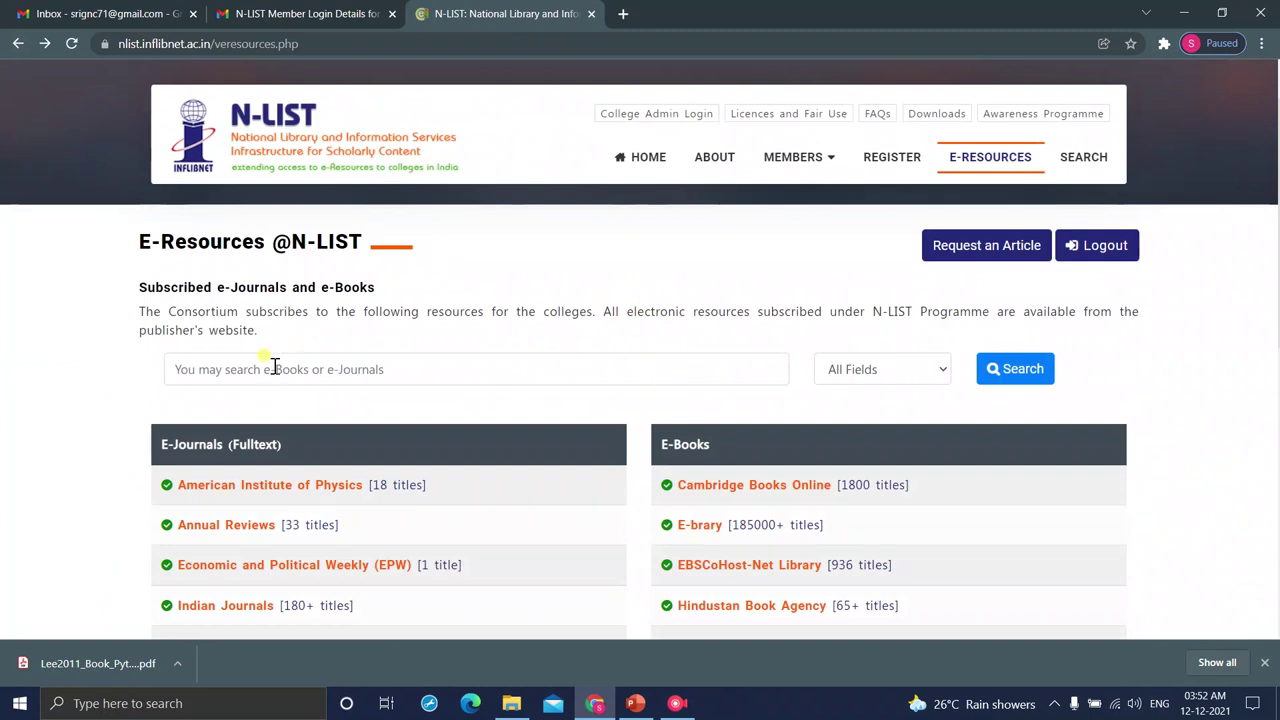
- Bypass the insecure-connection warning to reach the iproxy.inflibnet.ac.in member login page
{"action": "scroll", "coordinate": [275, 366], "scroll_direction": "down", "scroll_amount": 2}
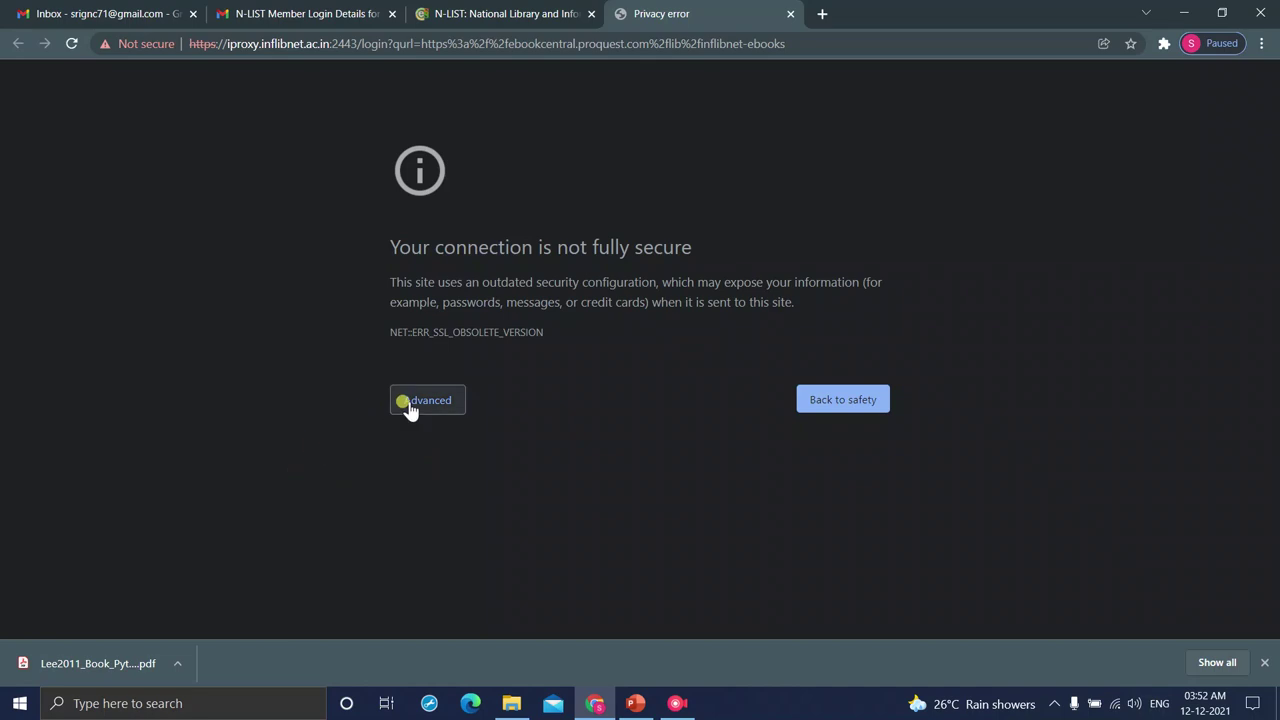
{"action": "left_click", "coordinate": [410, 405]}
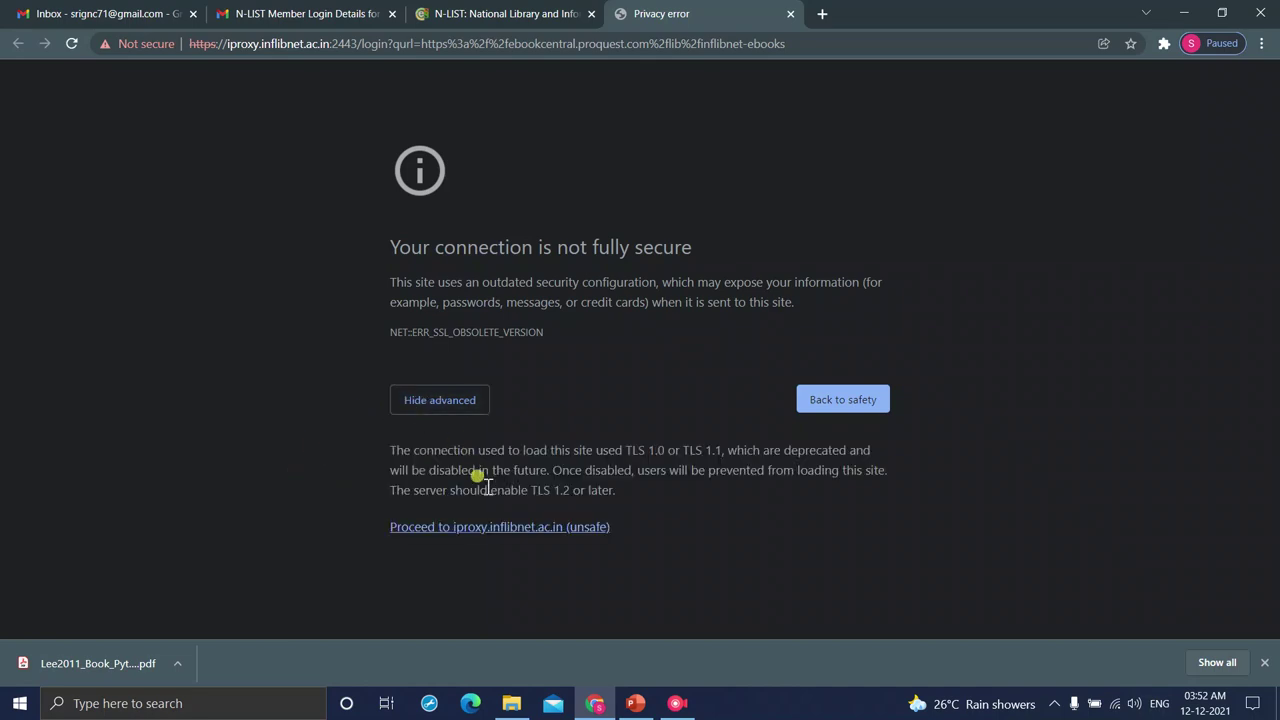
{"action": "left_click", "coordinate": [443, 527]}
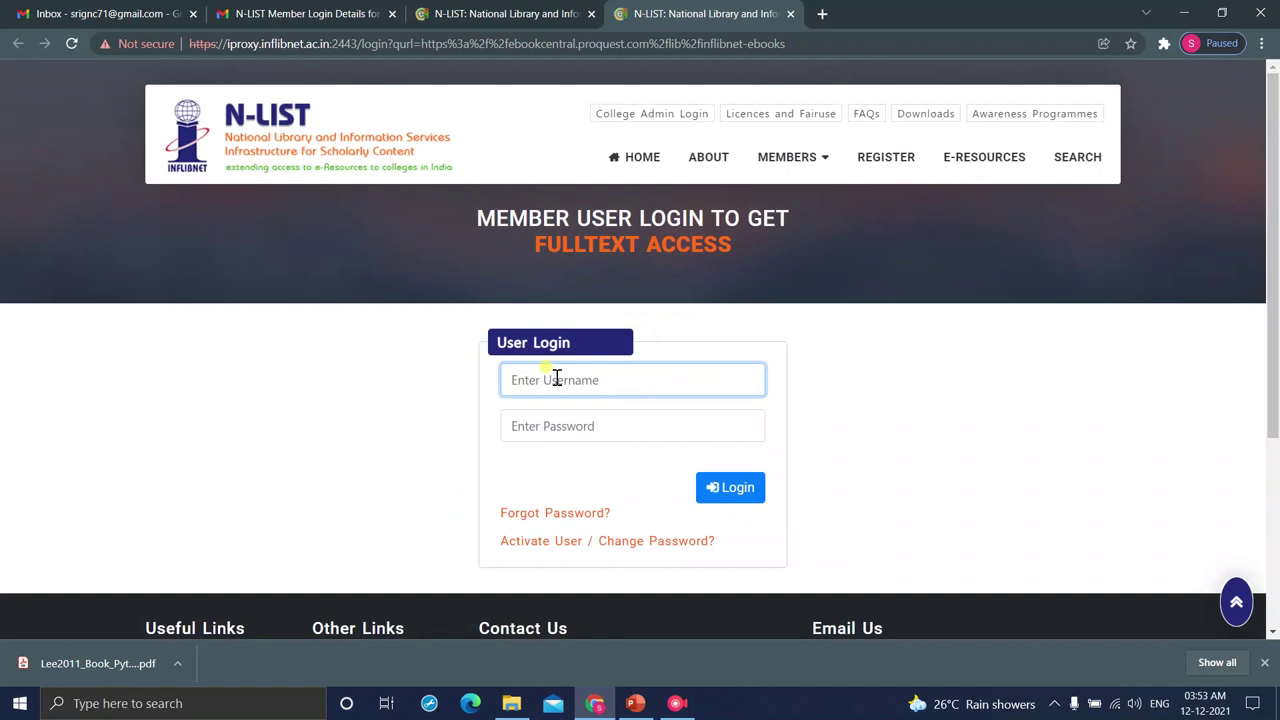
- Log in with the member's e-mail username and password to open ProQuest Ebook Central
{"action": "key", "text": "Tab"}
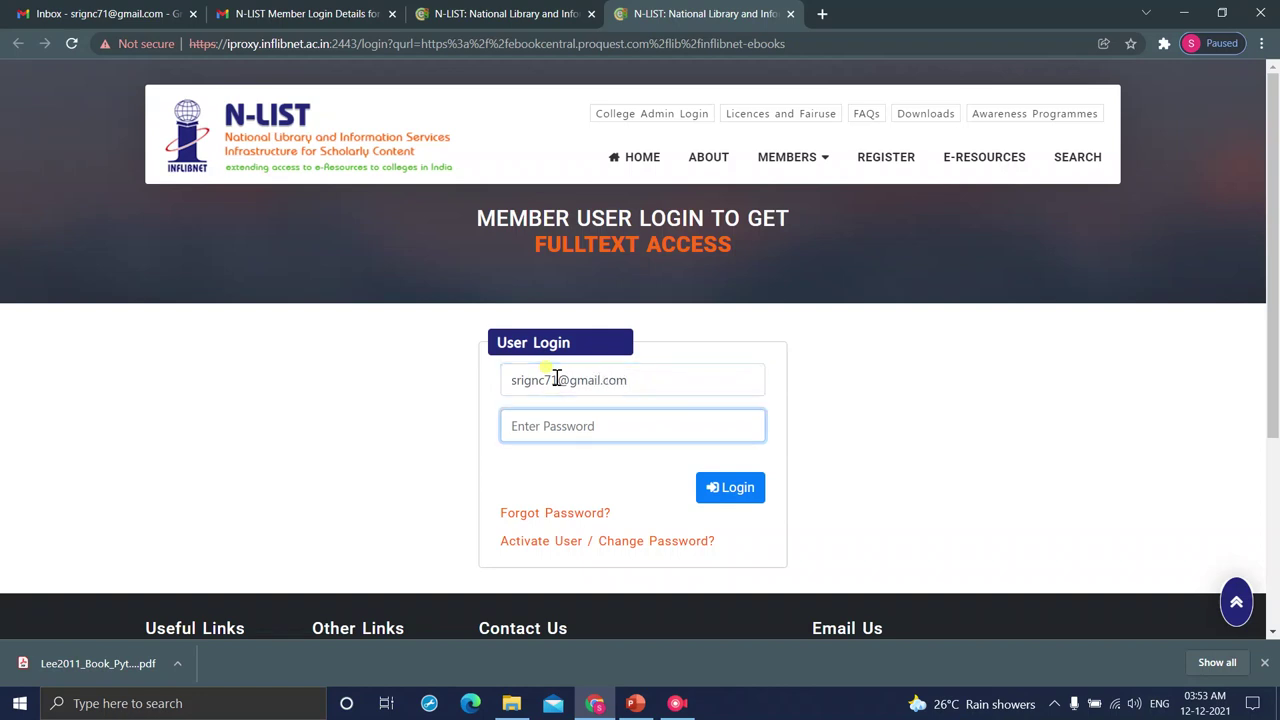
{"action": "type", "text": "********"}
{"action": "left_click", "coordinate": [737, 487]}
{"action": "left_click", "coordinate": [737, 487]}
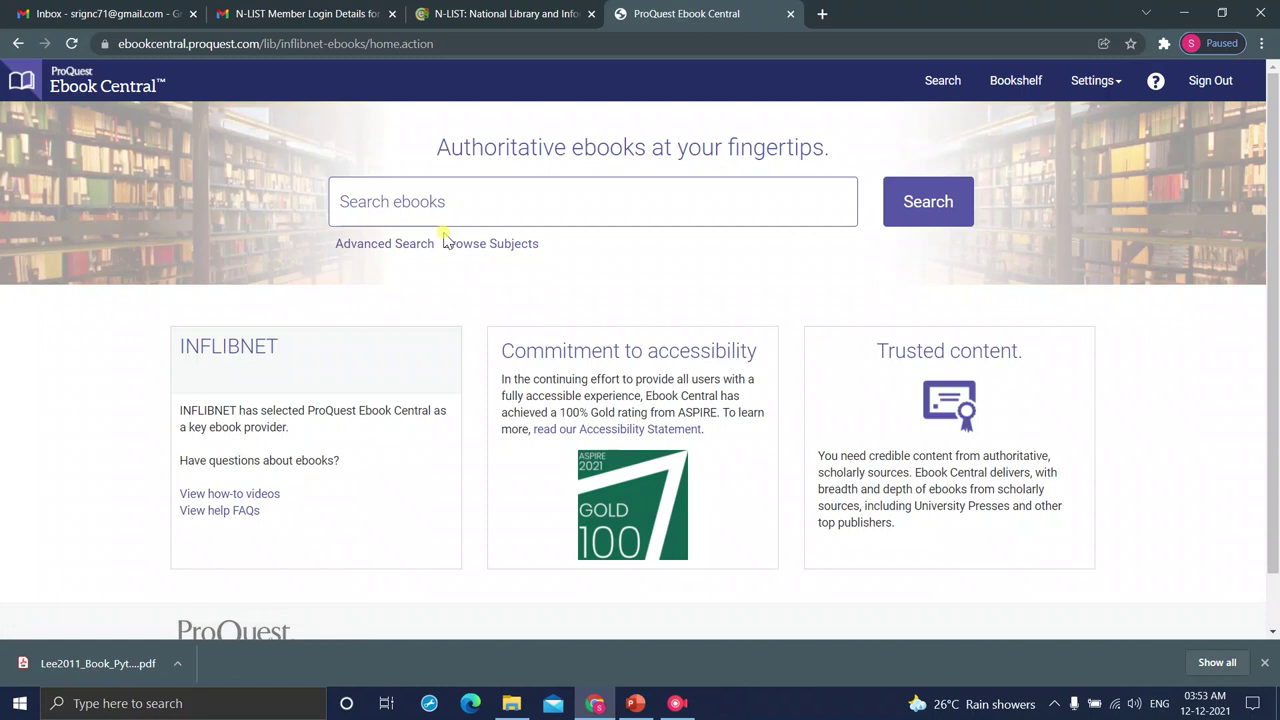
- Replace the mistyped 'cloud' query with the quoted phrase "Big Data Analytics" in the ebook search box
{"action": "left_click", "coordinate": [464, 202]}
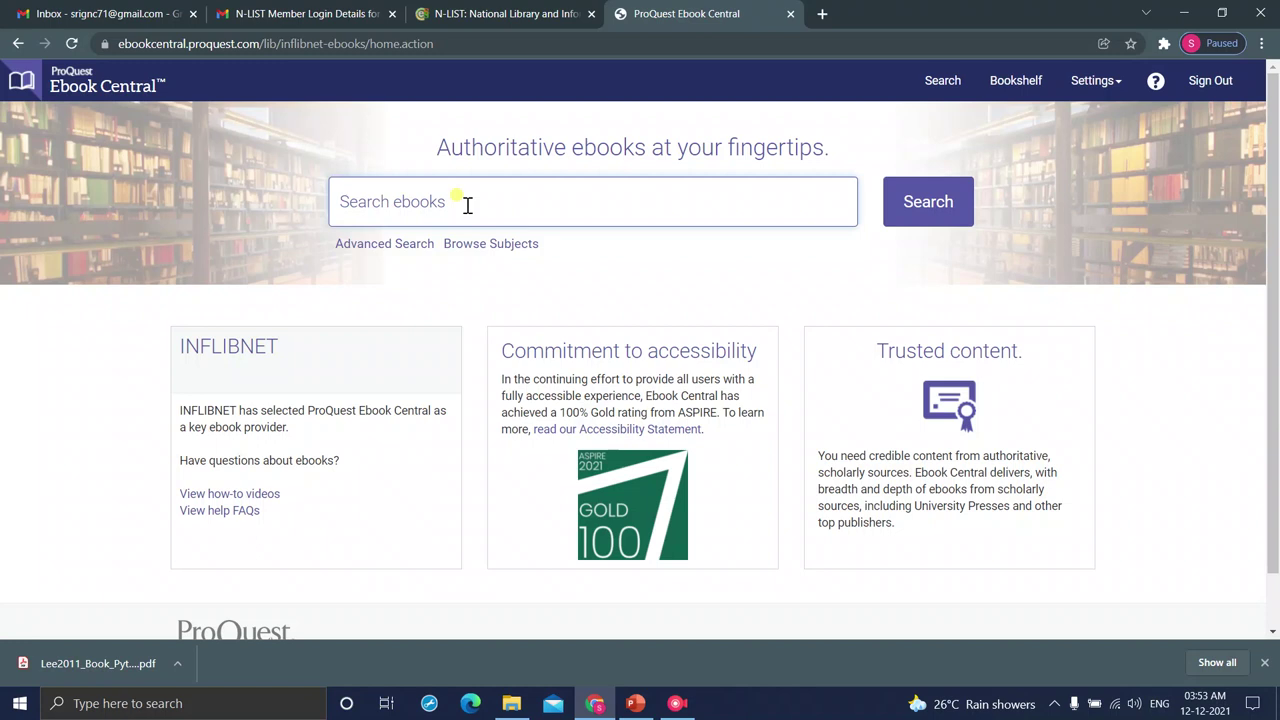
{"action": "type", "text": "'cloud"}
{"action": "key", "text": "BackSpace"}
{"action": "key", "text": "BackSpace"}
{"action": "key", "text": "BackSpace"}
{"action": "key", "text": "BackSpace"}
{"action": "key", "text": "BackSpace"}
{"action": "type", "text": "Big Data Ana"}
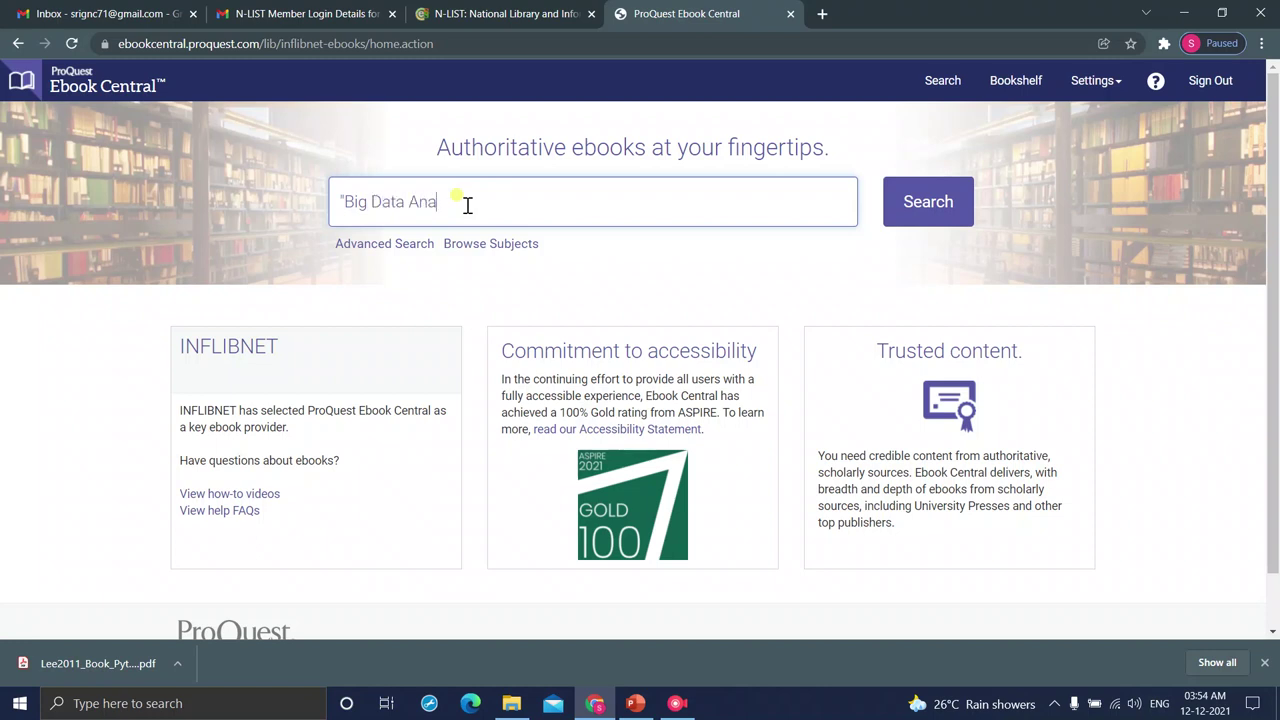
{"action": "type", "text": "lytics\""}
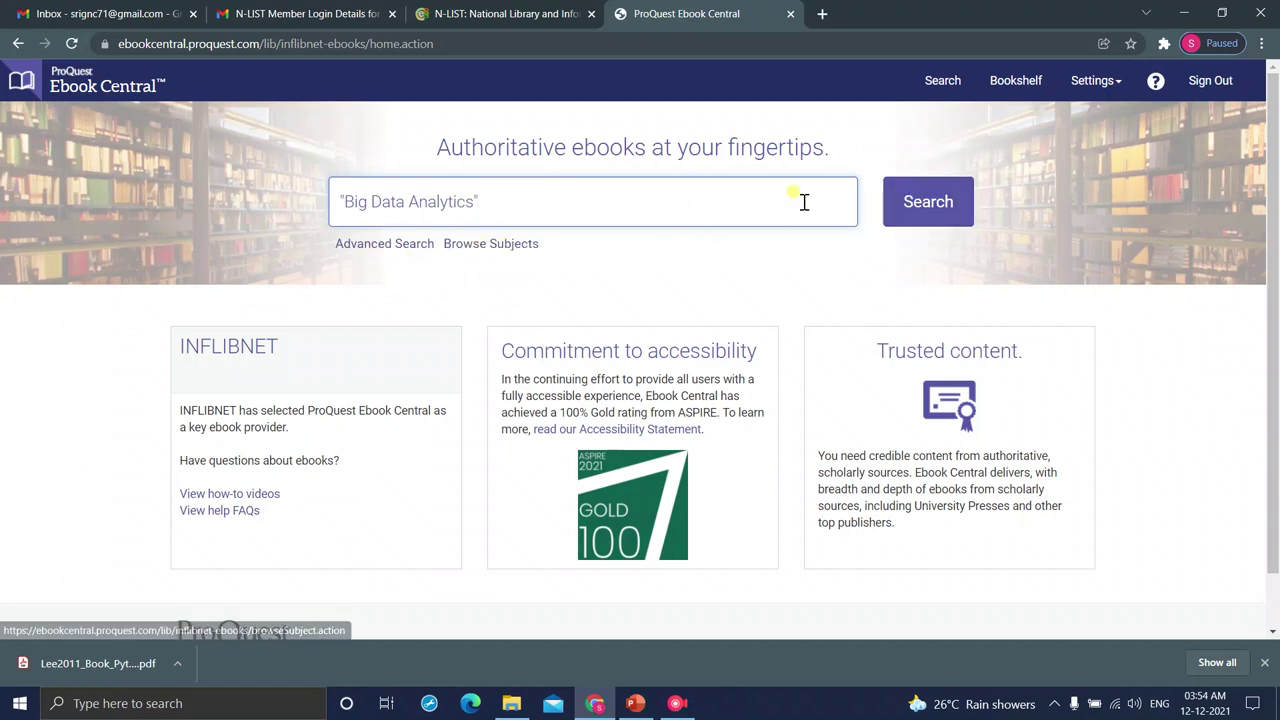
- Run the "Big Data Analytics" search and filter to the computers / databases / data mining subject
{"action": "left_click", "coordinate": [916, 205]}
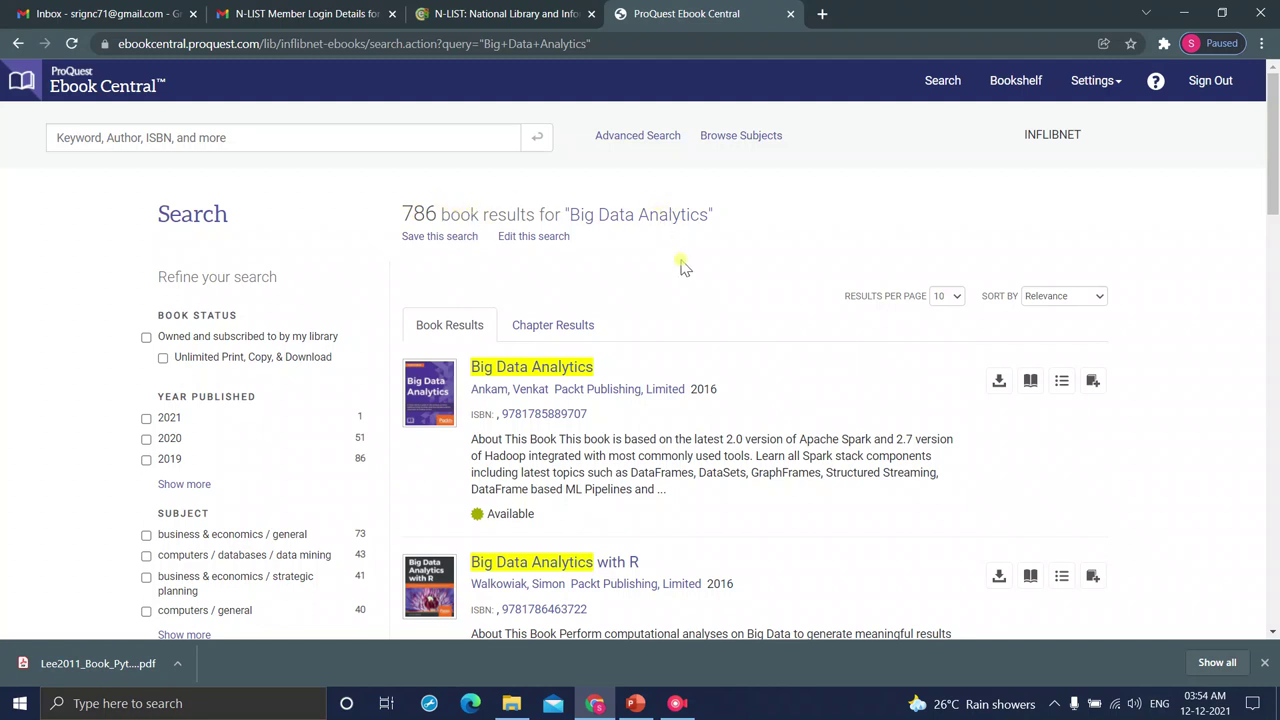
{"action": "scroll", "coordinate": [680, 267], "scroll_direction": "down", "scroll_amount": 2}
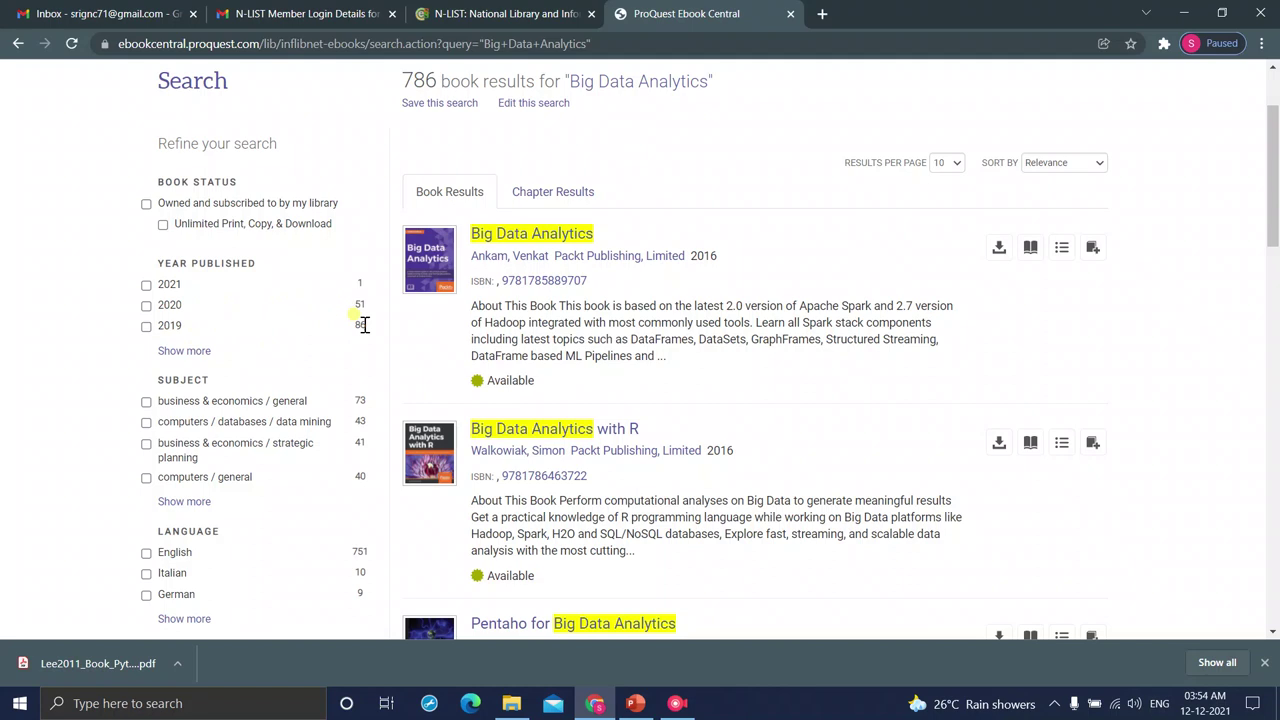
{"action": "key", "text": "ctrl+plus"}
{"action": "key", "text": "ctrl+plus"}
{"action": "key", "text": "ctrl+plus"}
{"action": "key", "text": "ctrl+plus"}
{"action": "scroll", "coordinate": [270, 370], "scroll_direction": "down", "scroll_amount": 2}
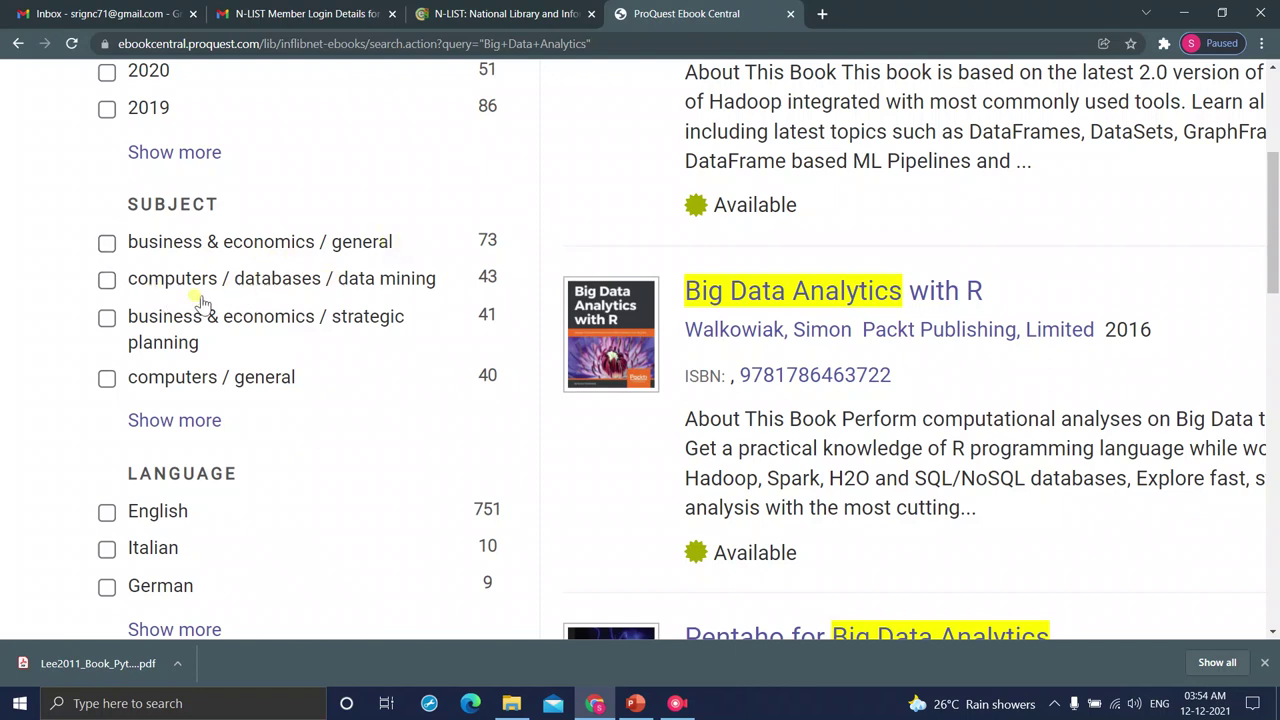
{"action": "left_click", "coordinate": [106, 281]}
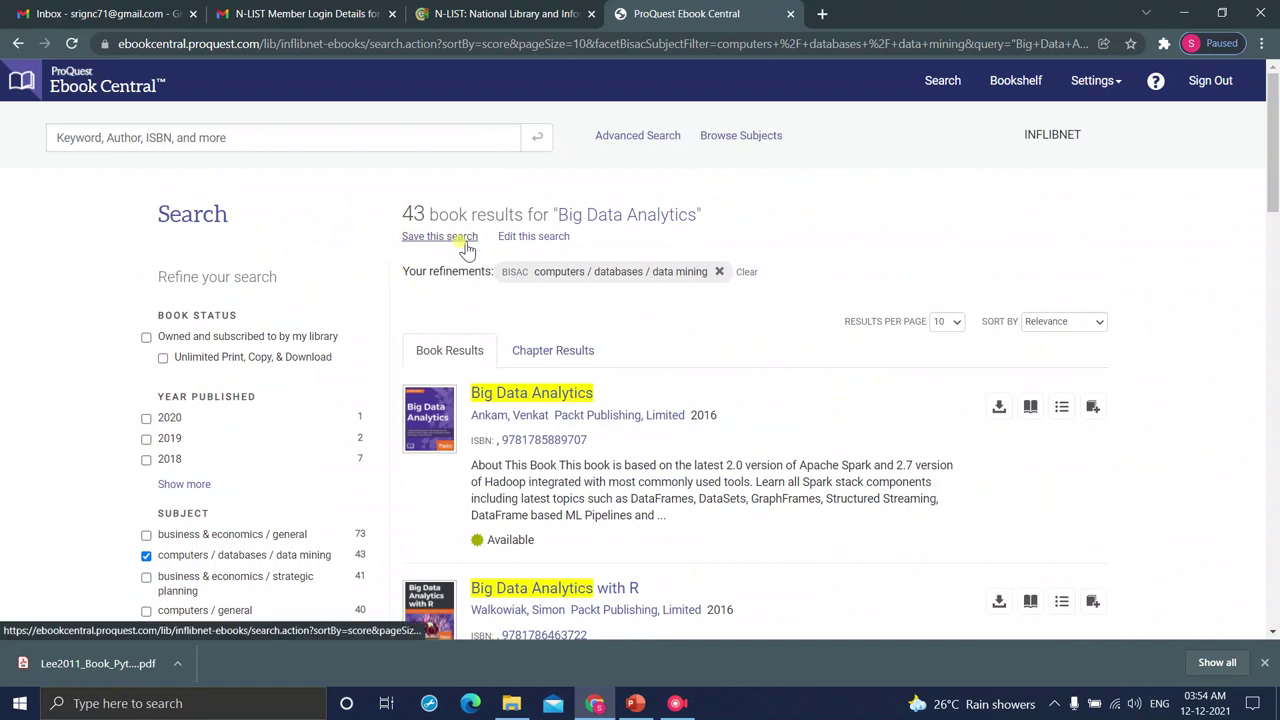
- Scroll through the 43 filtered results back up to the 2016 Packt 'Big Data Analytics' book
{"action": "scroll", "coordinate": [465, 248], "scroll_direction": "up", "scroll_amount": 2}
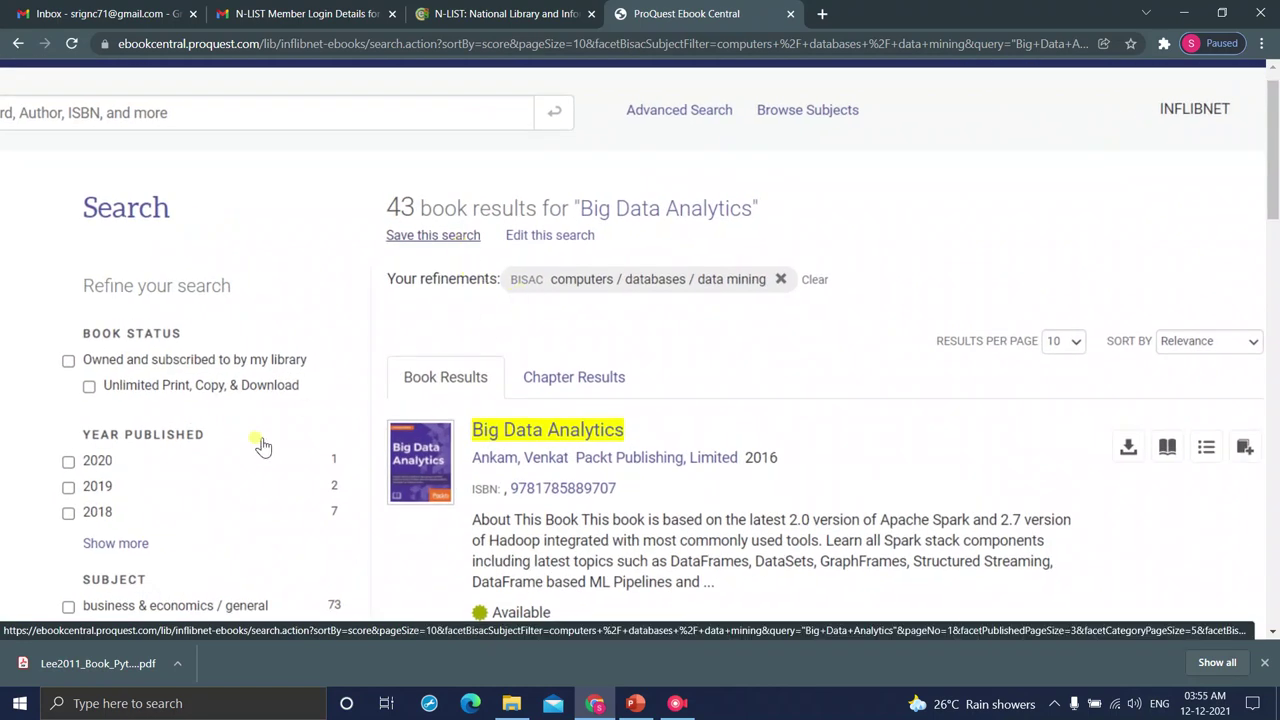
{"action": "scroll", "coordinate": [261, 446], "scroll_direction": "down", "scroll_amount": 5}
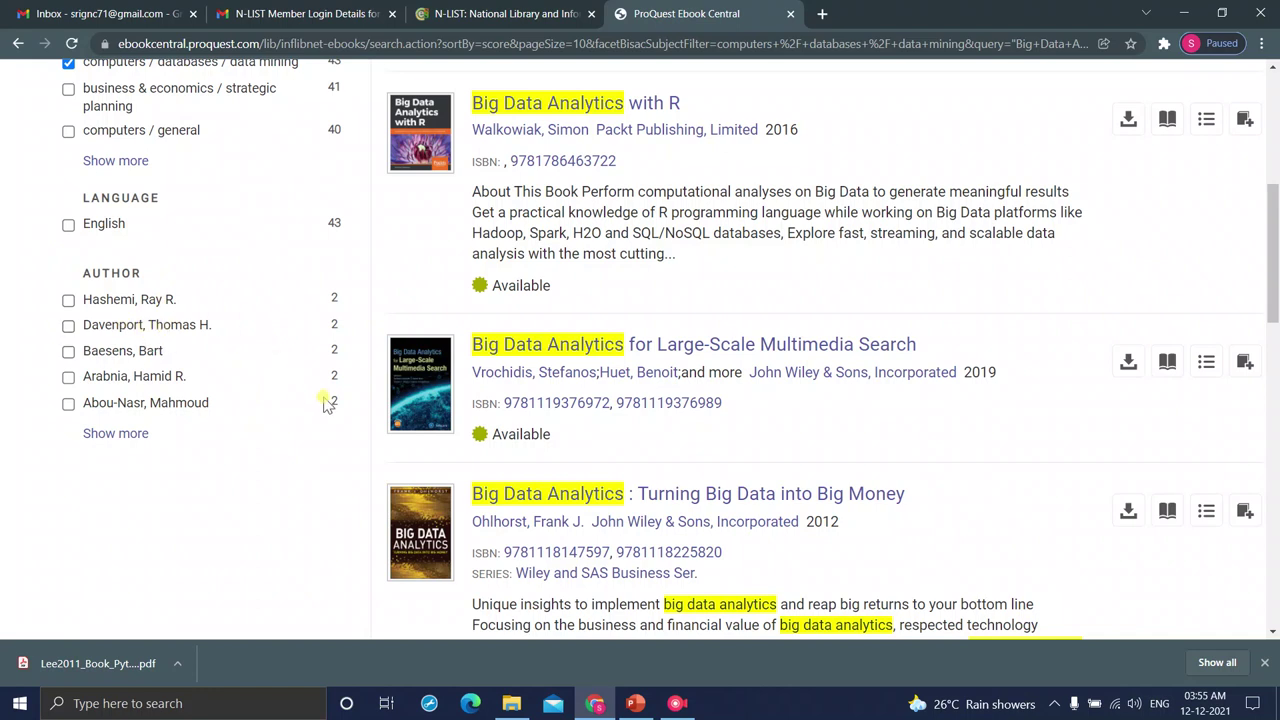
{"action": "scroll", "coordinate": [711, 305], "scroll_direction": "up", "scroll_amount": 3}
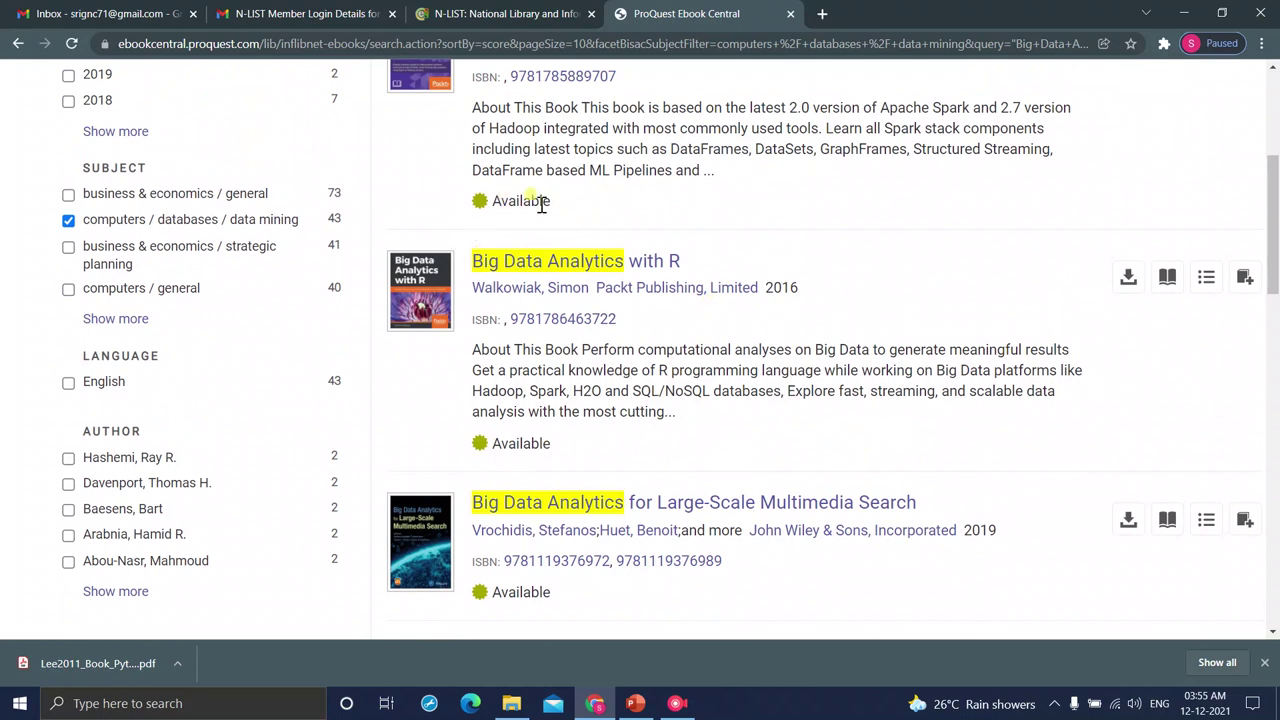
{"action": "scroll", "coordinate": [543, 207], "scroll_direction": "up", "scroll_amount": 2}
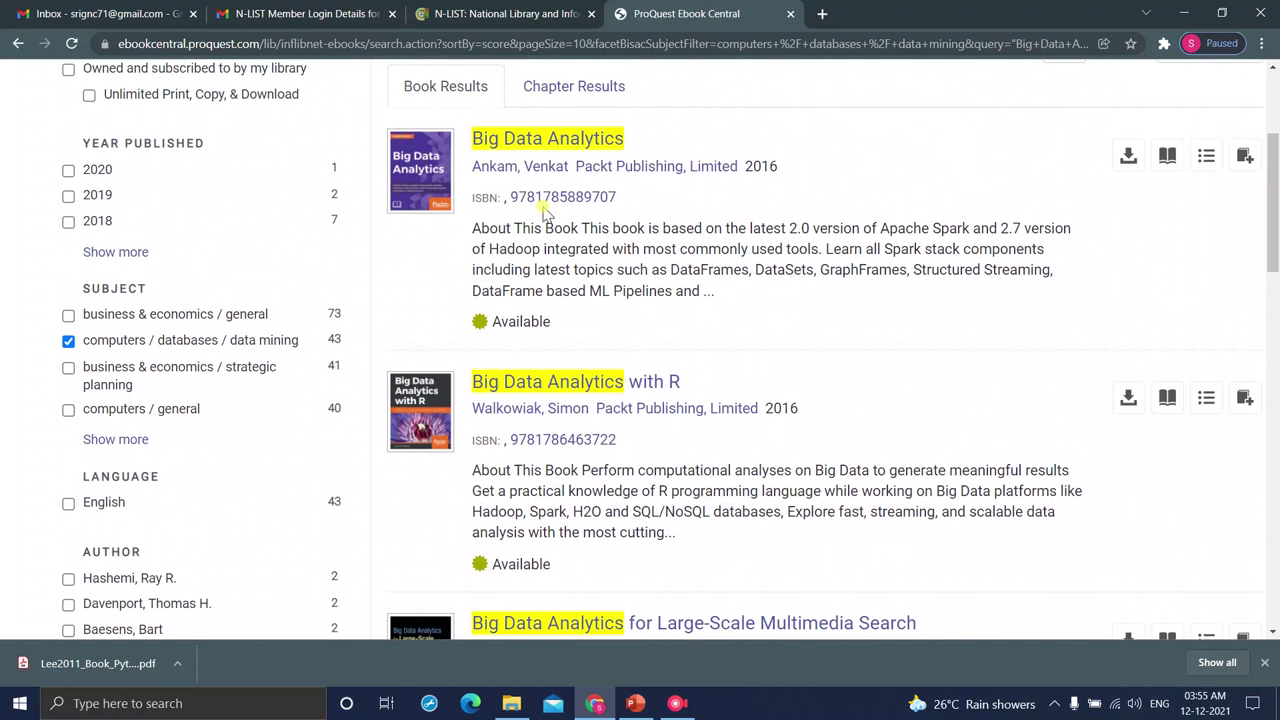
{"action": "scroll", "coordinate": [545, 212], "scroll_direction": "up", "scroll_amount": 1}
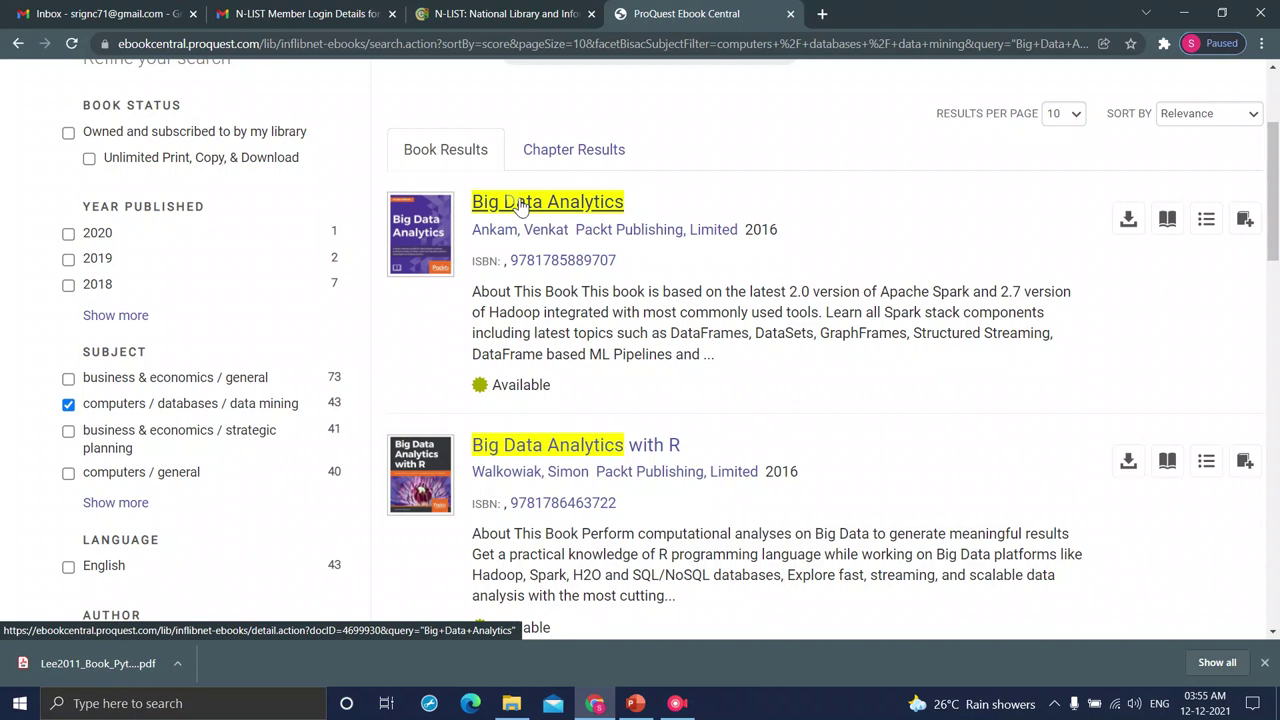
- Open the 2016 Packt 'Big Data Analytics' details page, reset the zoom, and choose Download Book
{"action": "left_click", "coordinate": [518, 203]}
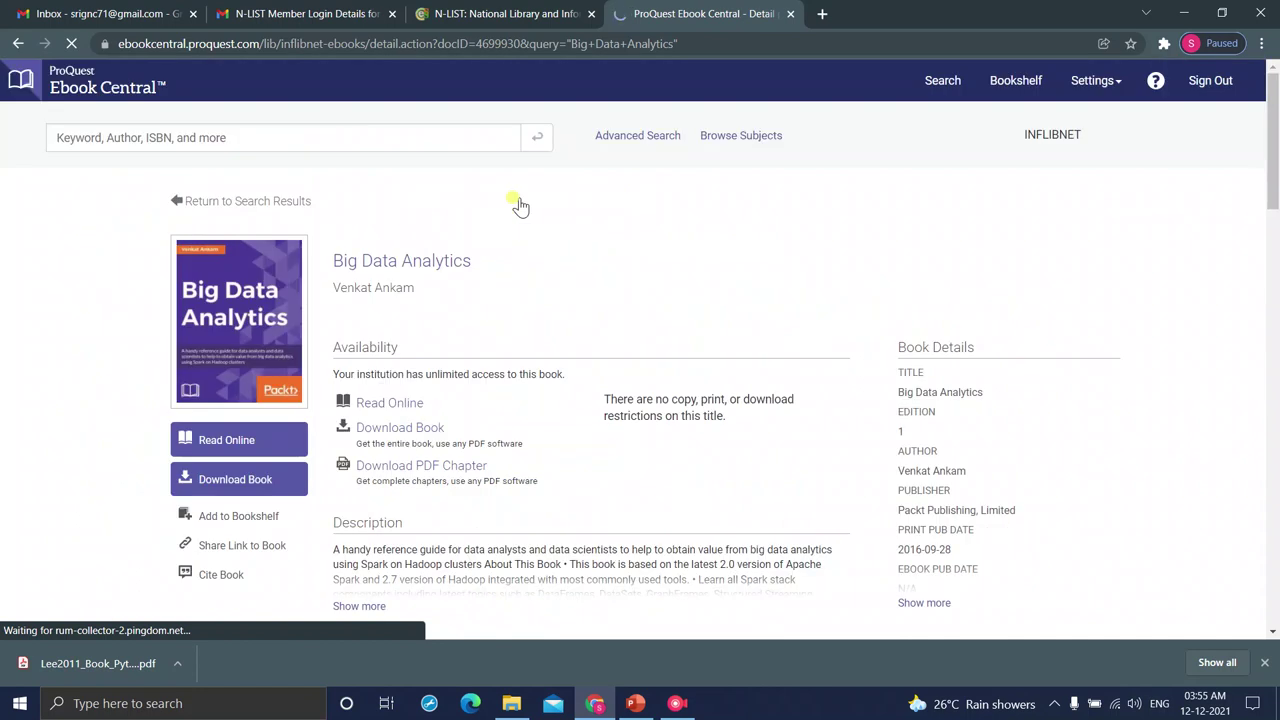
{"action": "scroll", "coordinate": [571, 371], "scroll_direction": "down", "scroll_amount": 3}
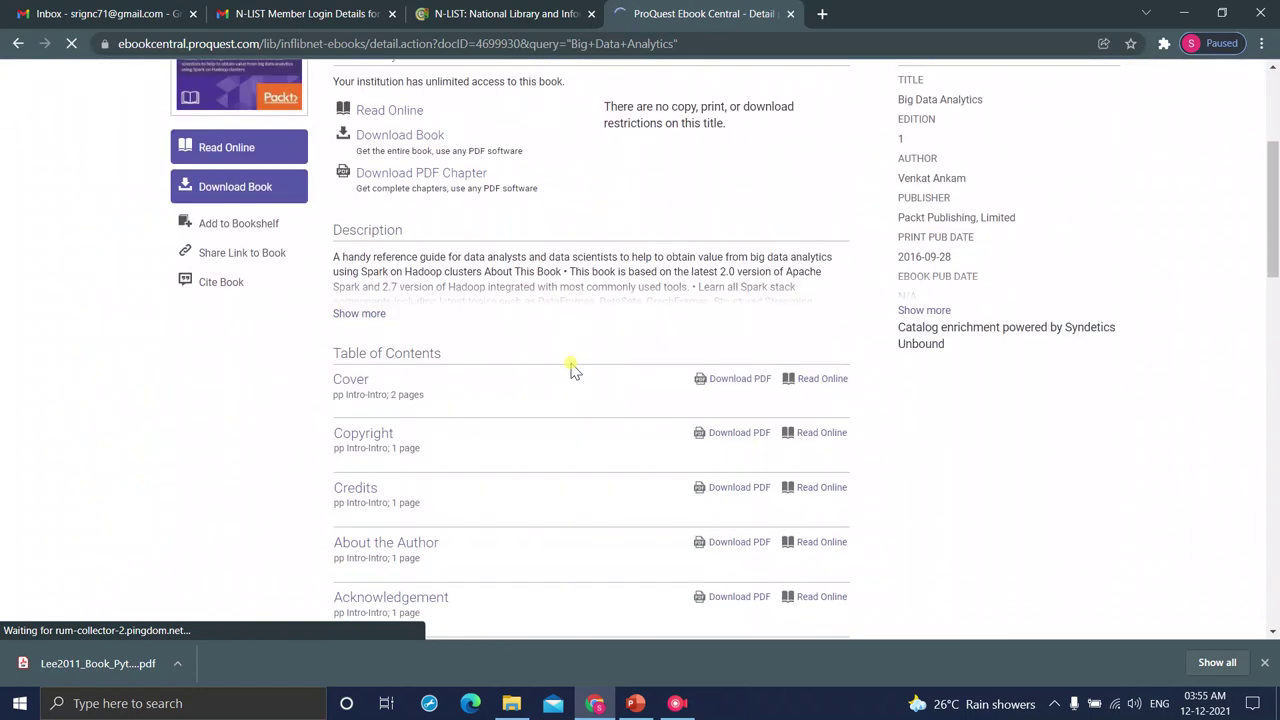
{"action": "scroll", "coordinate": [571, 371], "scroll_direction": "up", "scroll_amount": 1}
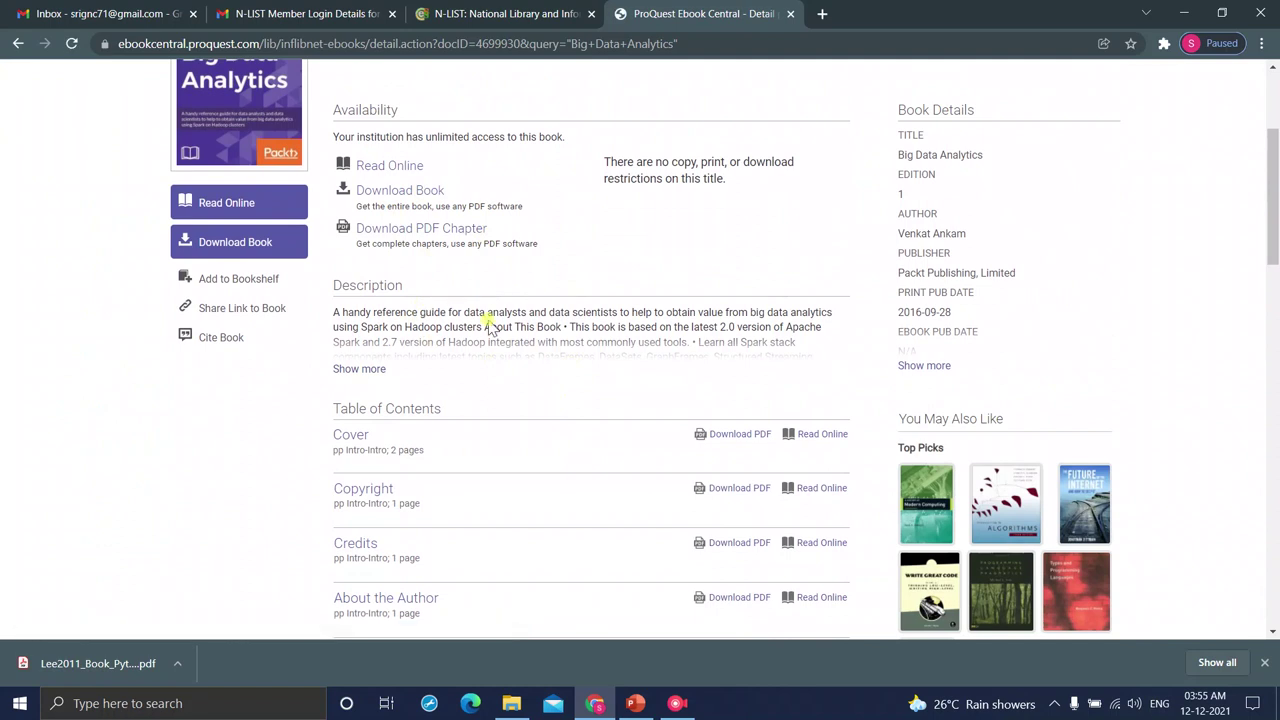
{"action": "scroll", "coordinate": [490, 327], "scroll_direction": "down", "scroll_amount": 3}
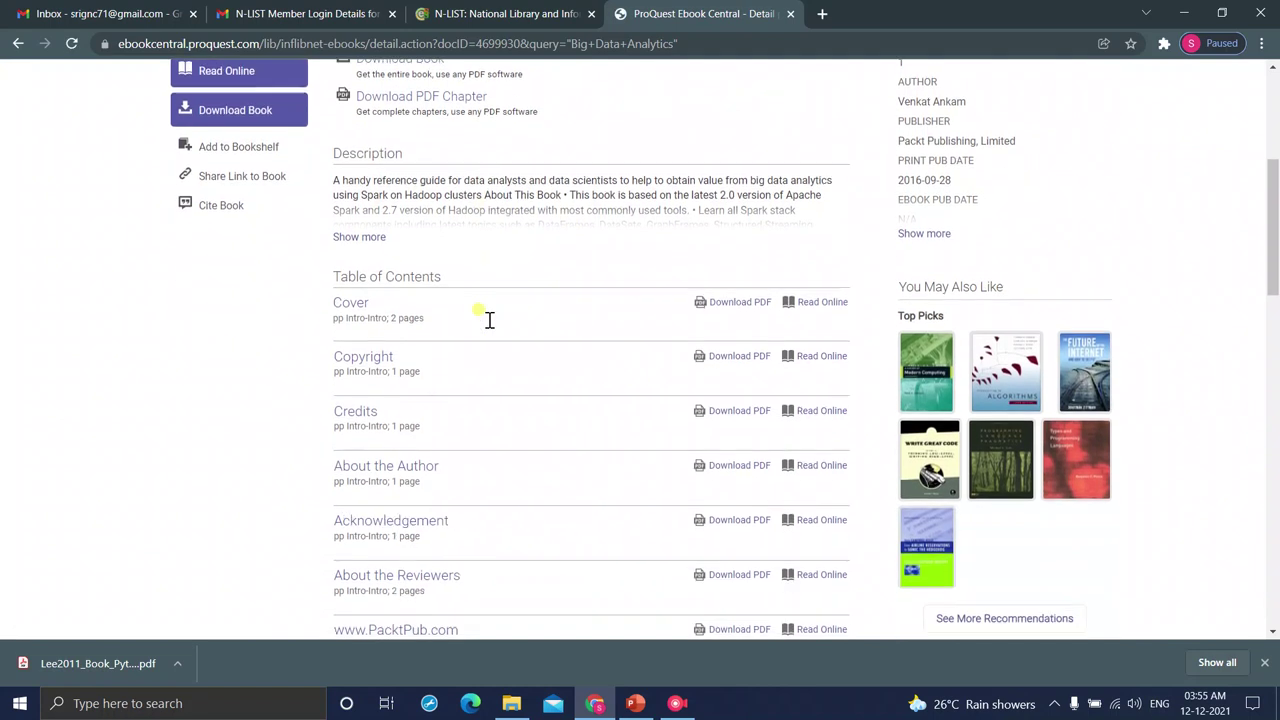
{"action": "scroll", "coordinate": [490, 327], "scroll_direction": "up", "scroll_amount": 3}
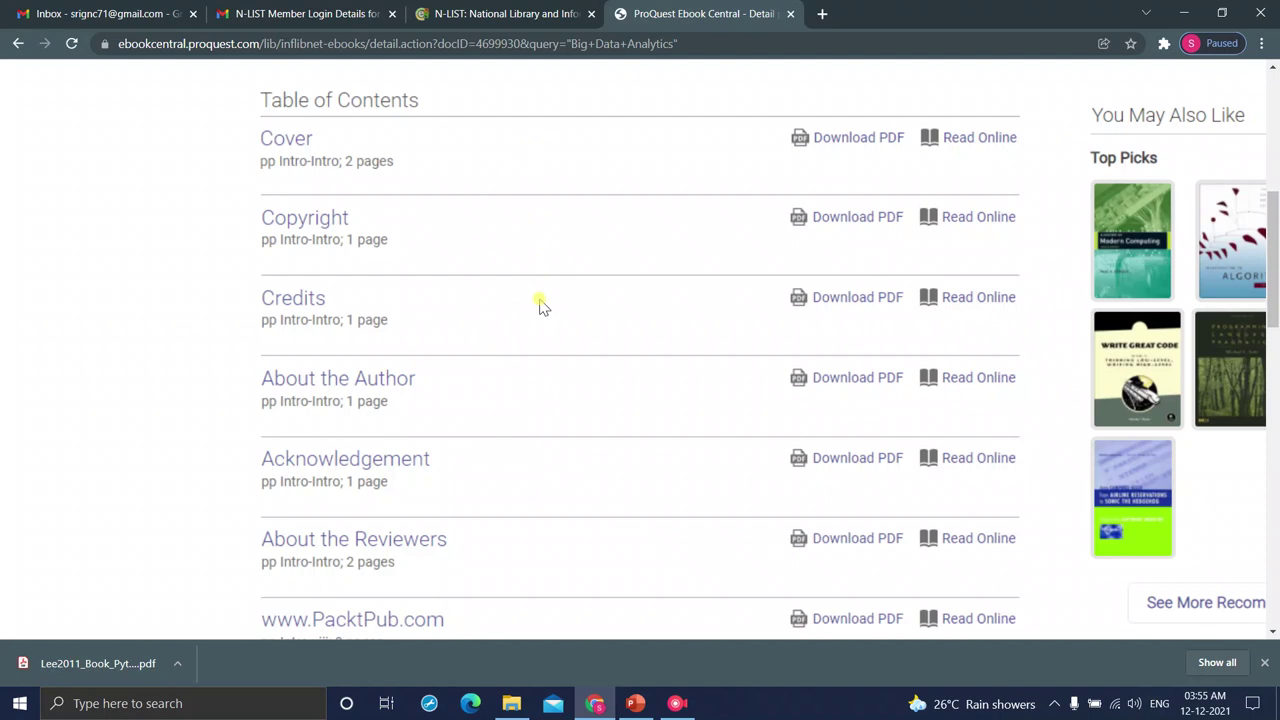
{"action": "key", "text": "ctrl+0"}
{"action": "scroll", "coordinate": [540, 307], "scroll_direction": "up", "scroll_amount": 2}
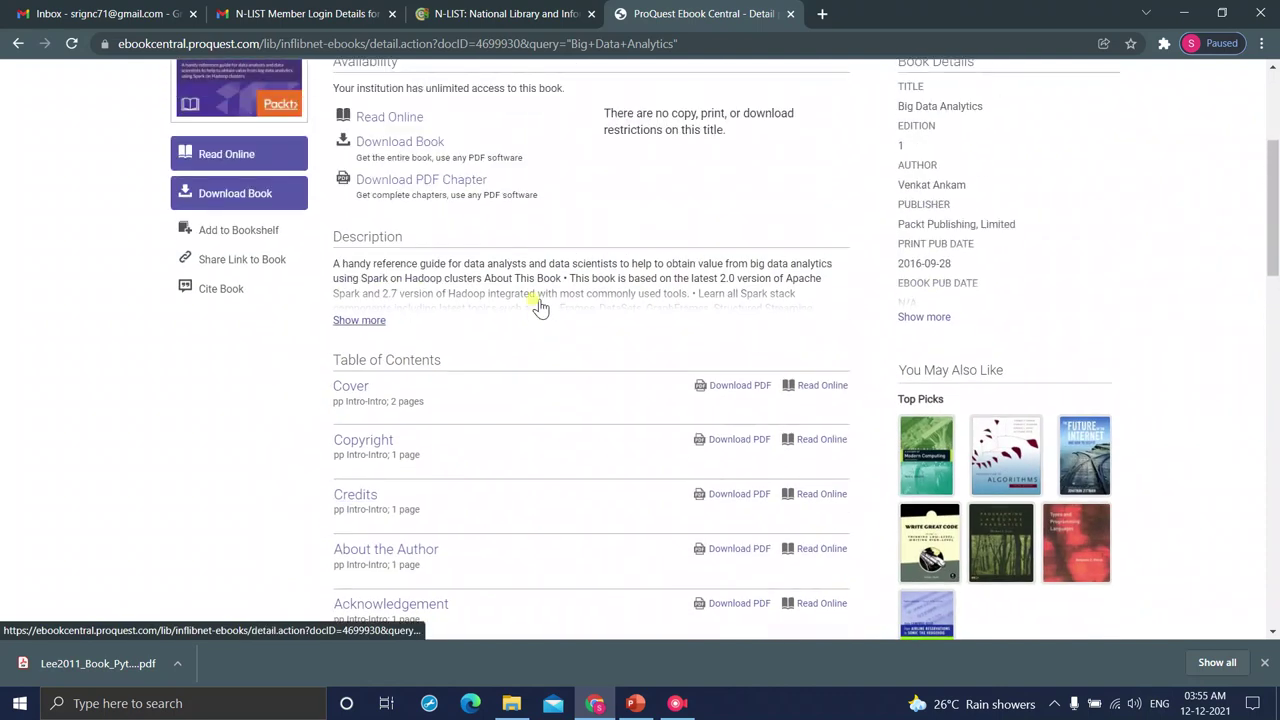
{"action": "left_click", "coordinate": [395, 145]}
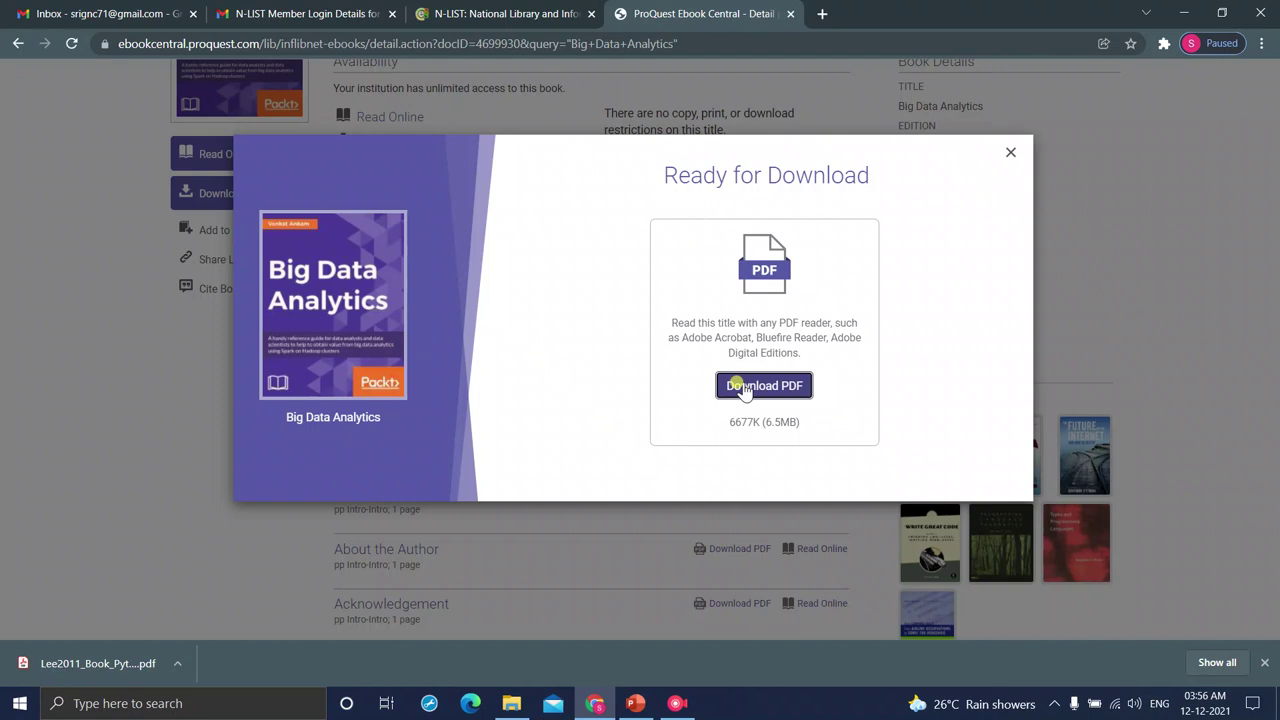
- Download the whole book as Big_Data_Analytics.pdf and open it from the download bar
{"action": "left_click", "coordinate": [742, 388]}
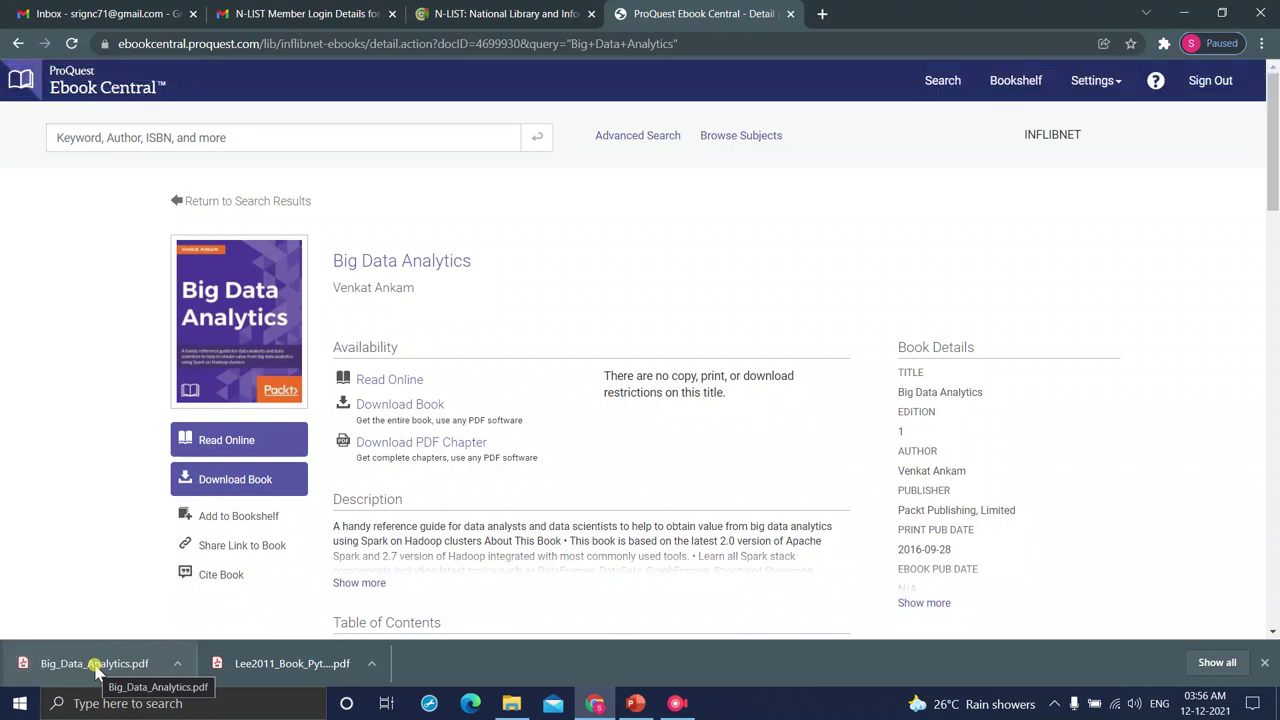
{"action": "left_click", "coordinate": [97, 665]}
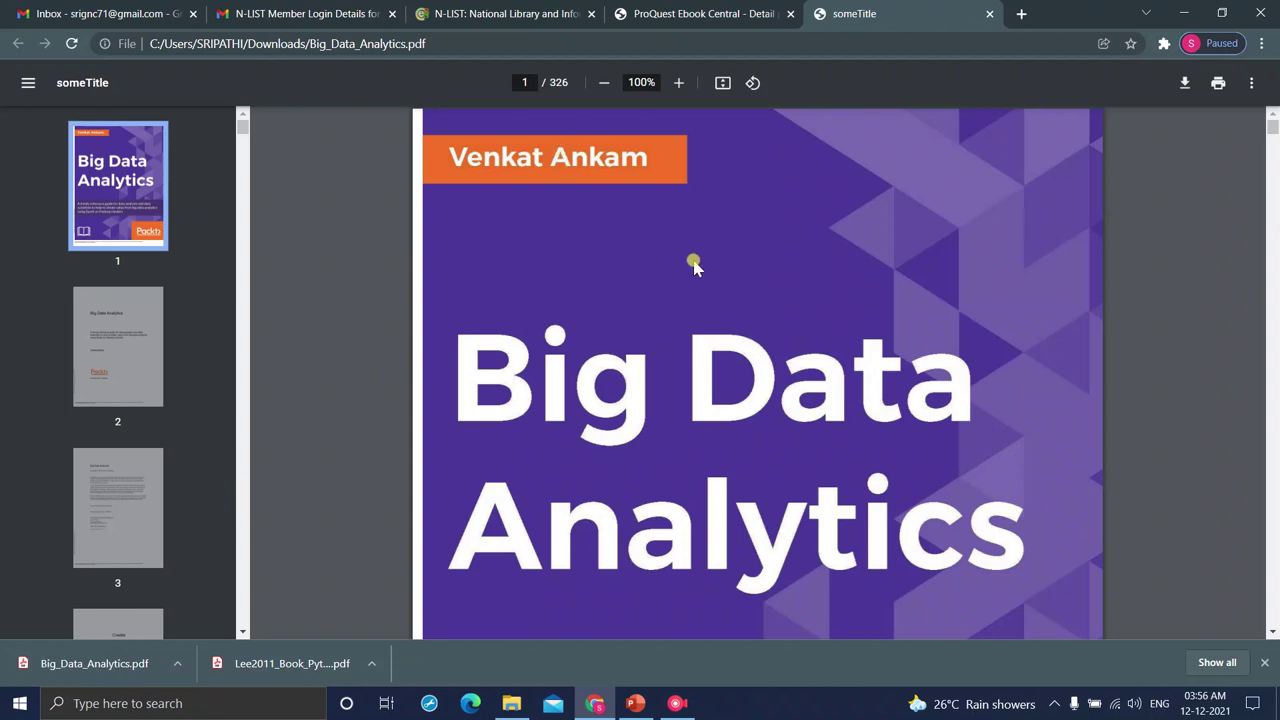
- Page through pages 1–4 of Big_Data_Analytics.pdf, then close its tab
{"action": "scroll", "coordinate": [695, 265], "scroll_direction": "down", "scroll_amount": 5}
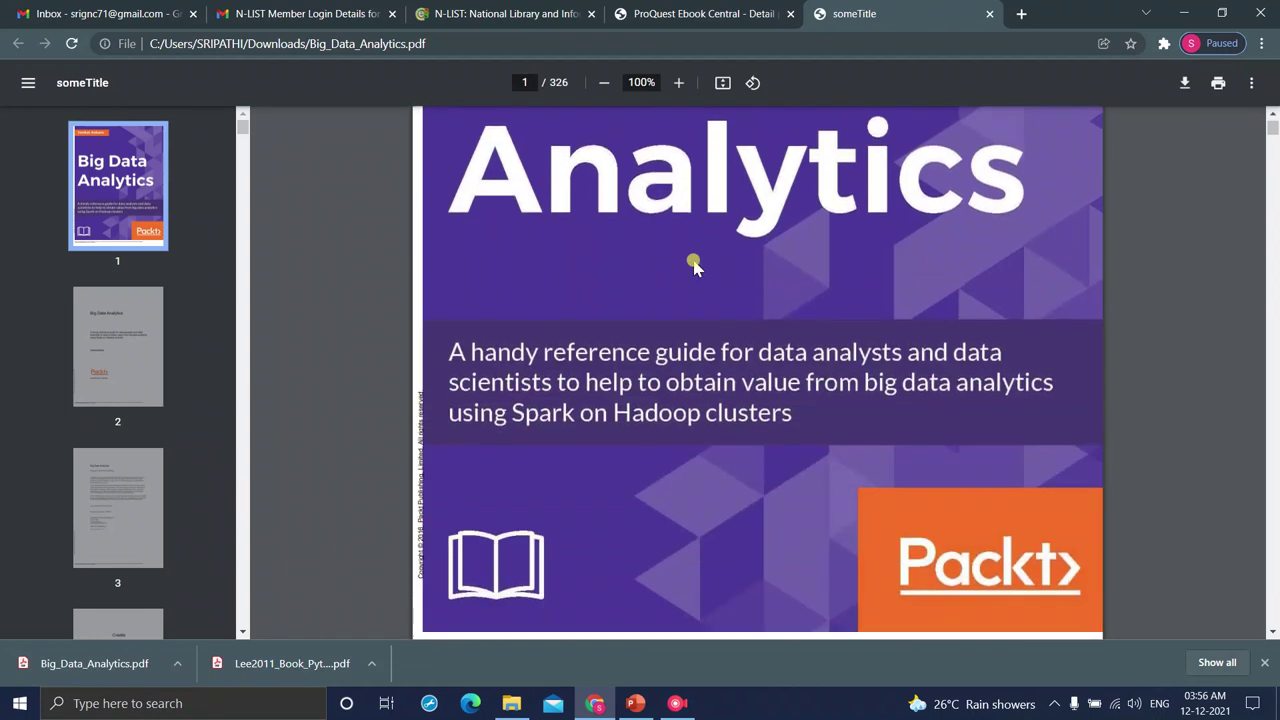
{"action": "scroll", "coordinate": [695, 265], "scroll_direction": "down", "scroll_amount": 1}
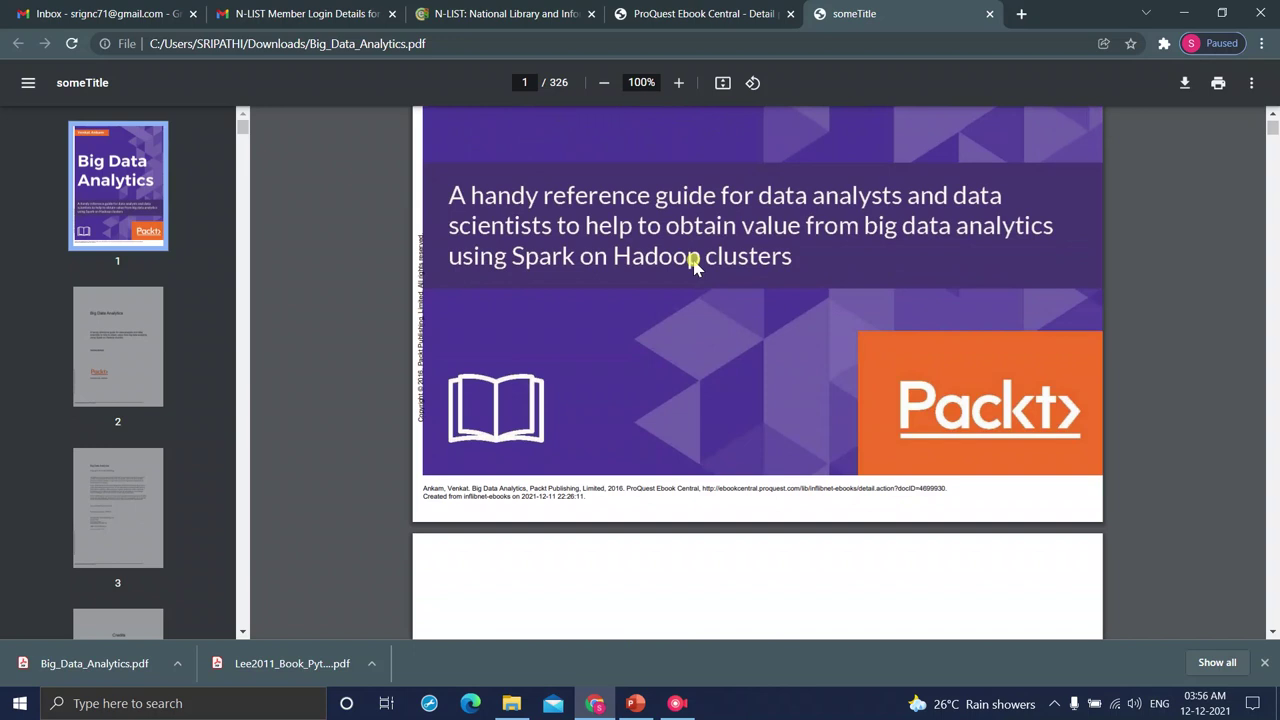
{"action": "scroll", "coordinate": [695, 265], "scroll_direction": "up", "scroll_amount": 5}
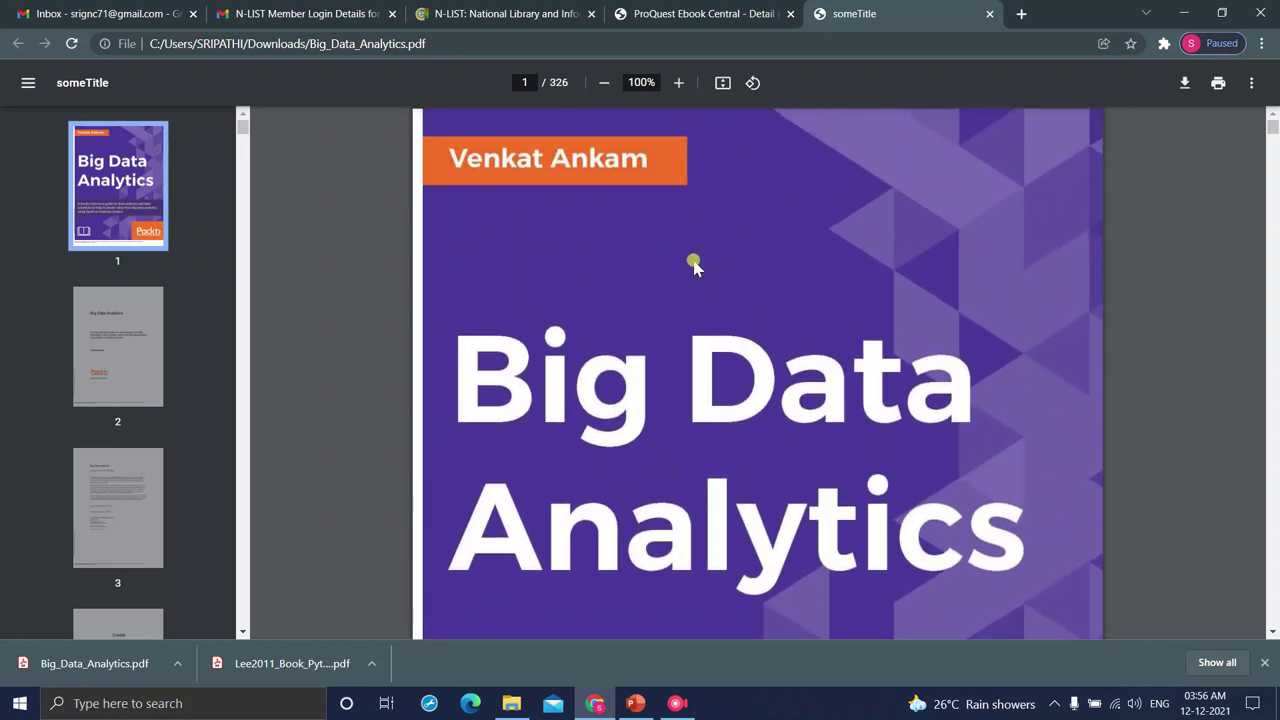
{"action": "scroll", "coordinate": [695, 265], "scroll_direction": "down", "scroll_amount": 12}
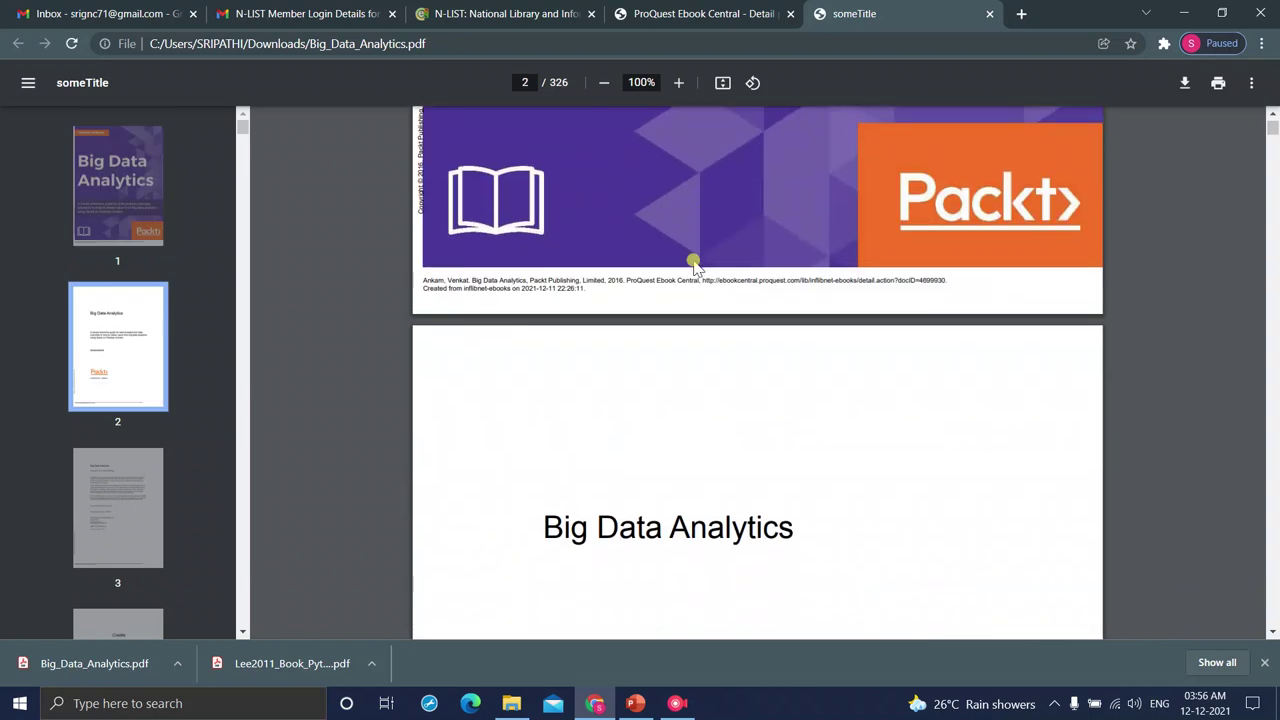
{"action": "scroll", "coordinate": [697, 266], "scroll_direction": "down", "scroll_amount": 3}
{"action": "scroll", "coordinate": [697, 266], "scroll_direction": "down", "scroll_amount": 4}
{"action": "scroll", "coordinate": [697, 266], "scroll_direction": "down", "scroll_amount": 8}
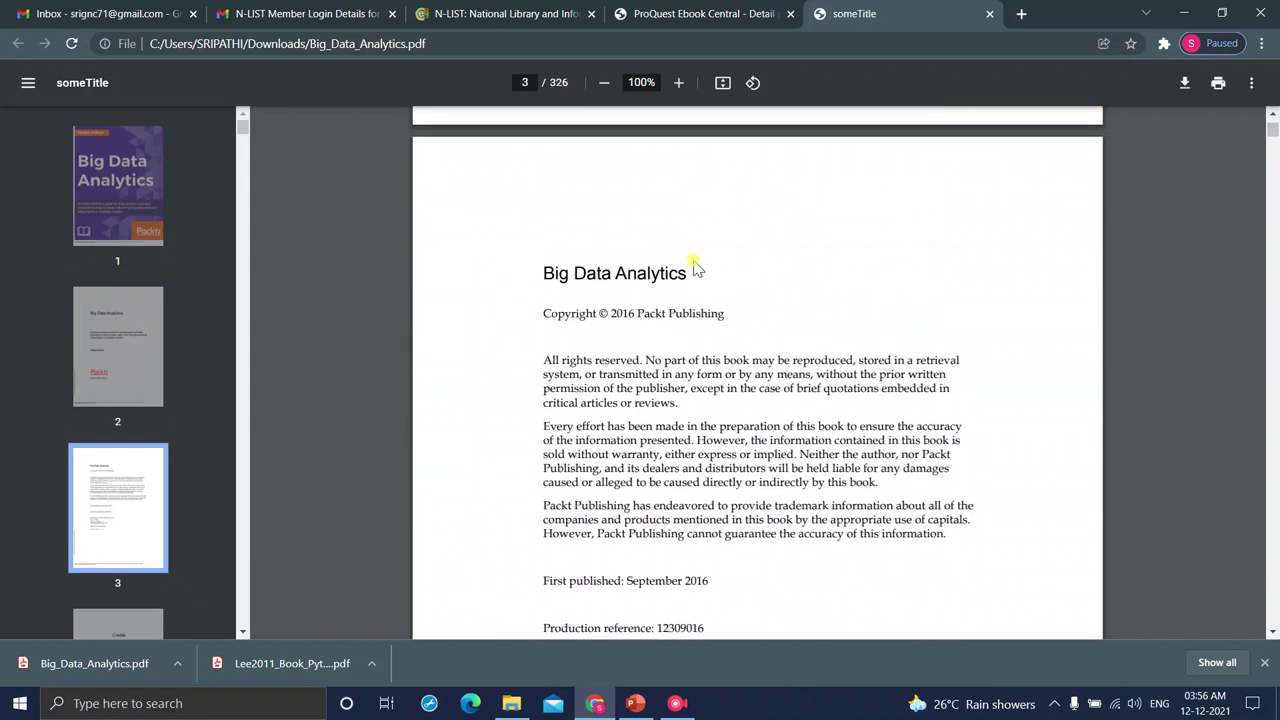
{"action": "scroll", "coordinate": [697, 266], "scroll_direction": "down", "scroll_amount": 5}
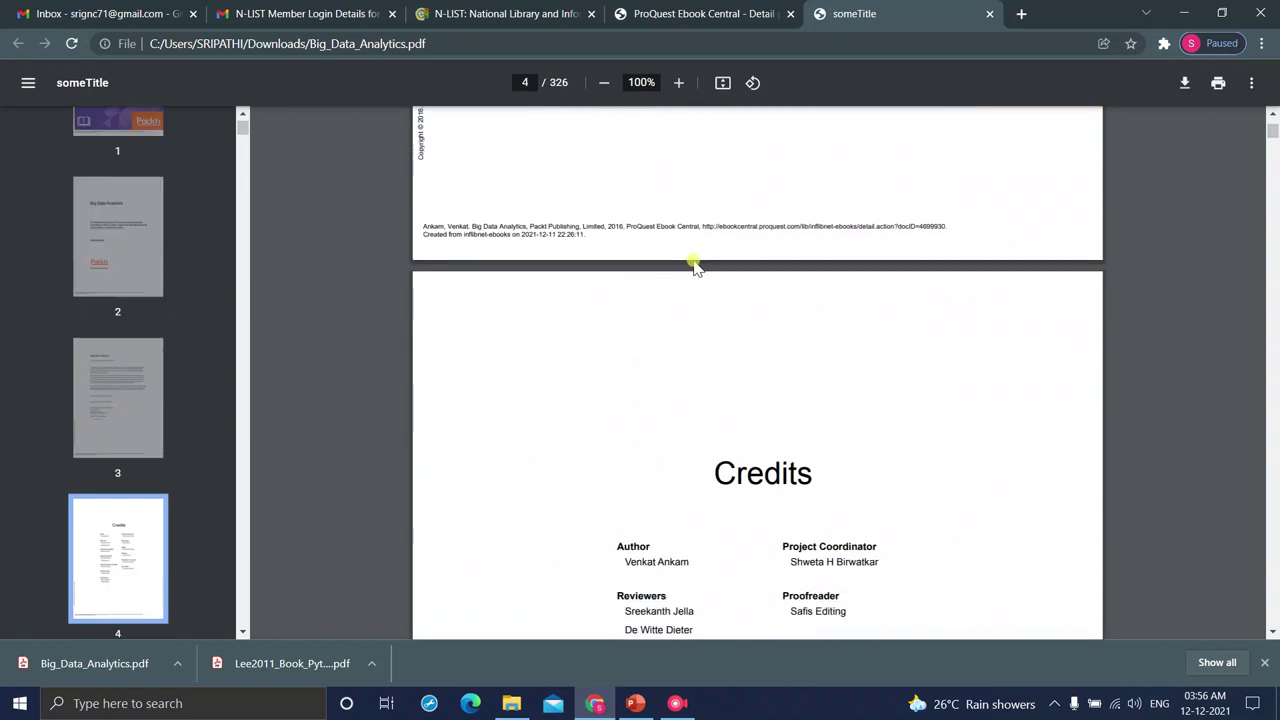
{"action": "left_click", "coordinate": [988, 14]}
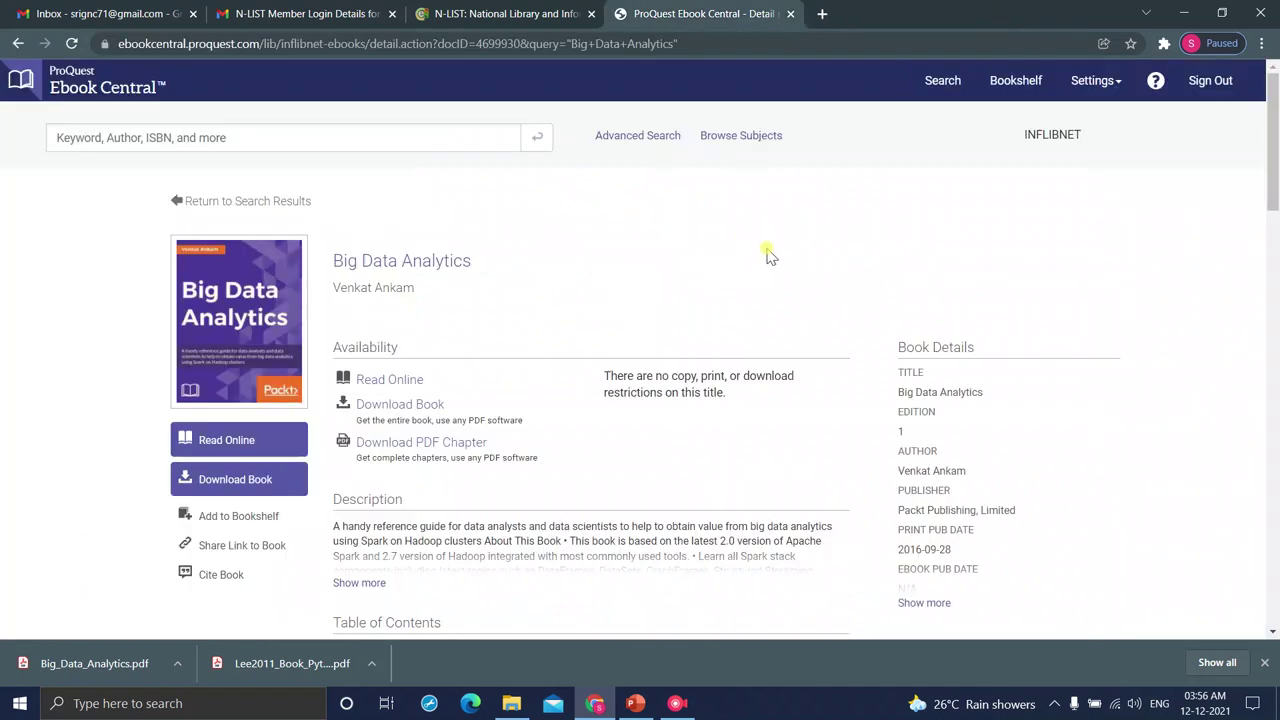
- Sign out of Ebook Central and the N-LIST member session, closing both logout tabs
{"action": "left_click", "coordinate": [1216, 82]}
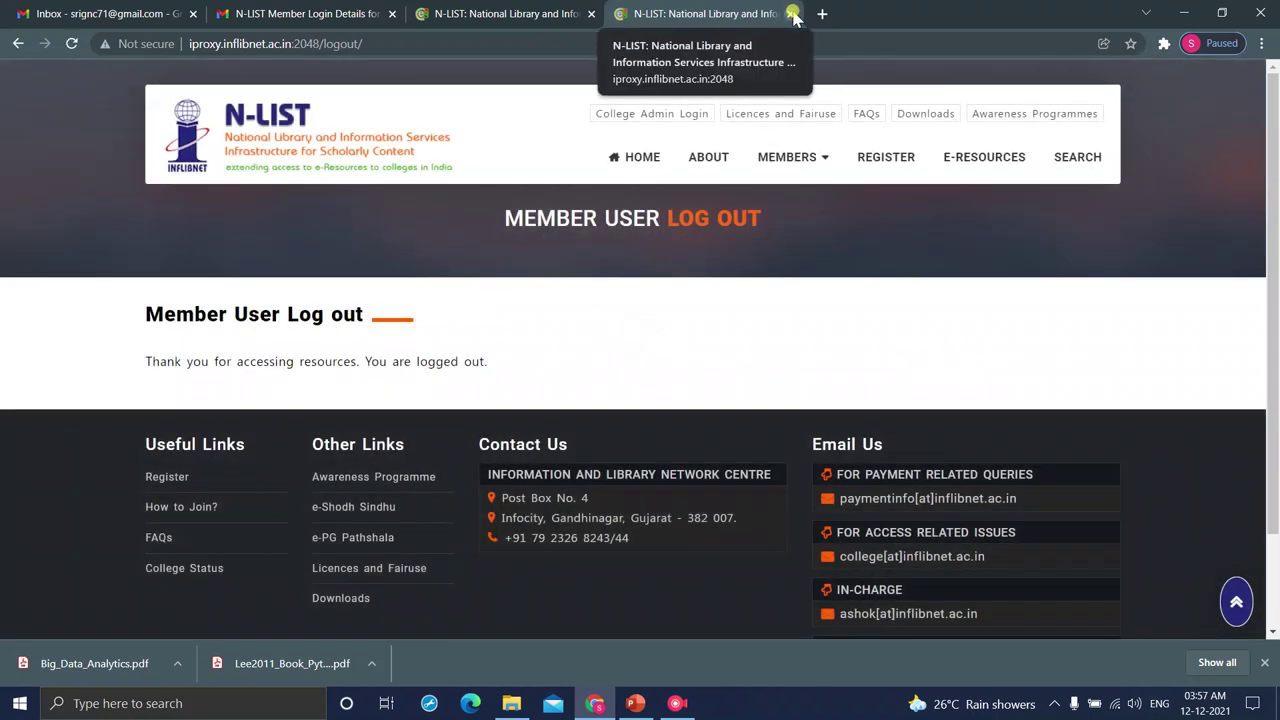
{"action": "left_click", "coordinate": [792, 14]}
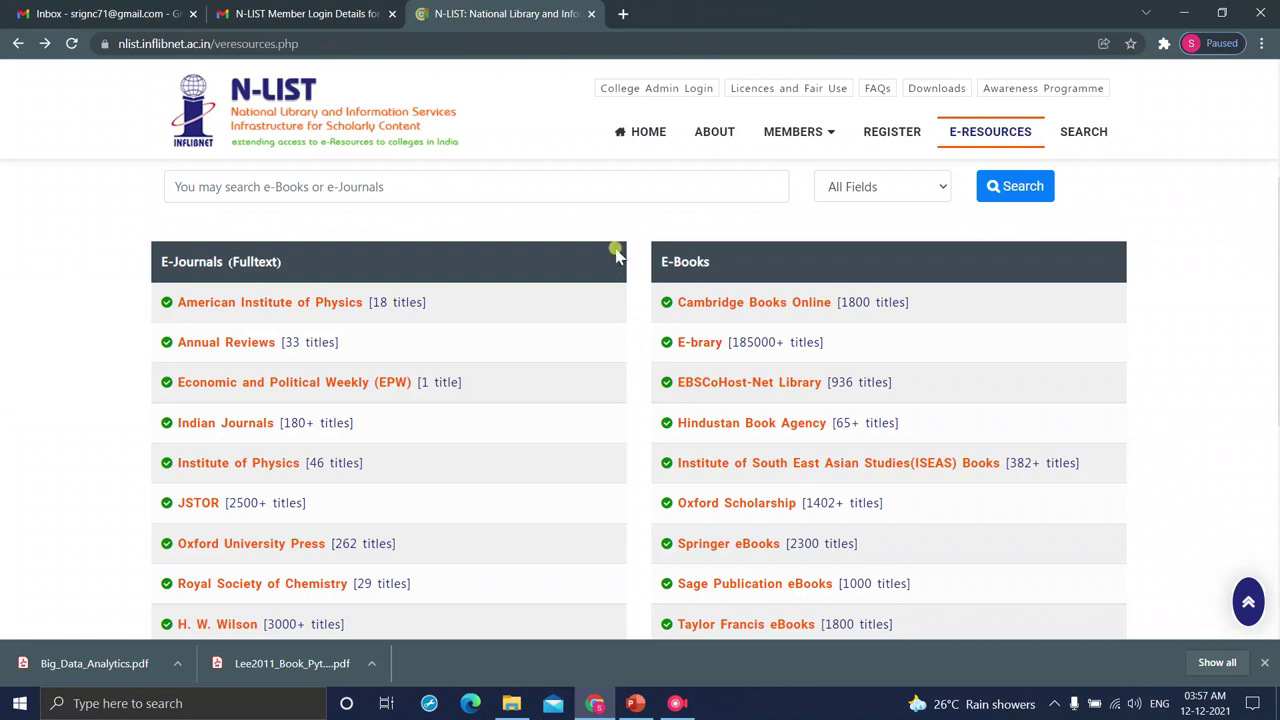
{"action": "scroll", "coordinate": [613, 261], "scroll_direction": "up", "scroll_amount": 2}
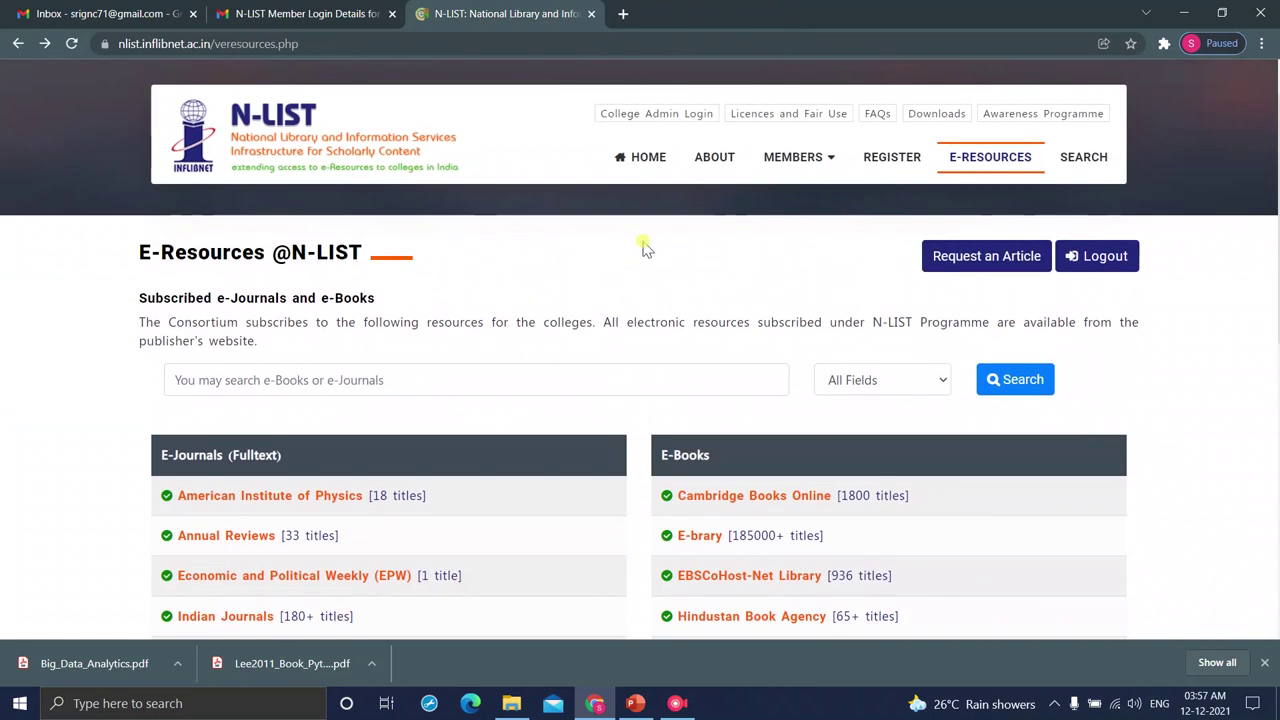
{"action": "left_click", "coordinate": [1105, 256]}
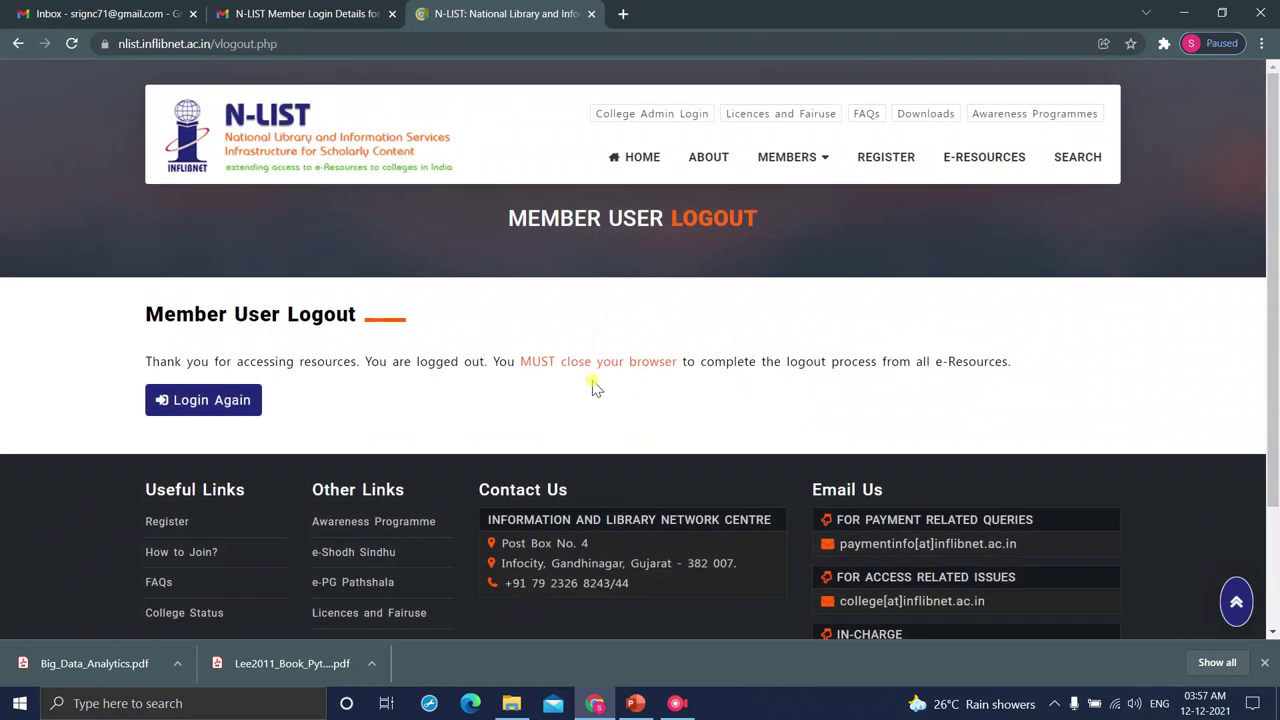
{"action": "left_click", "coordinate": [591, 14]}
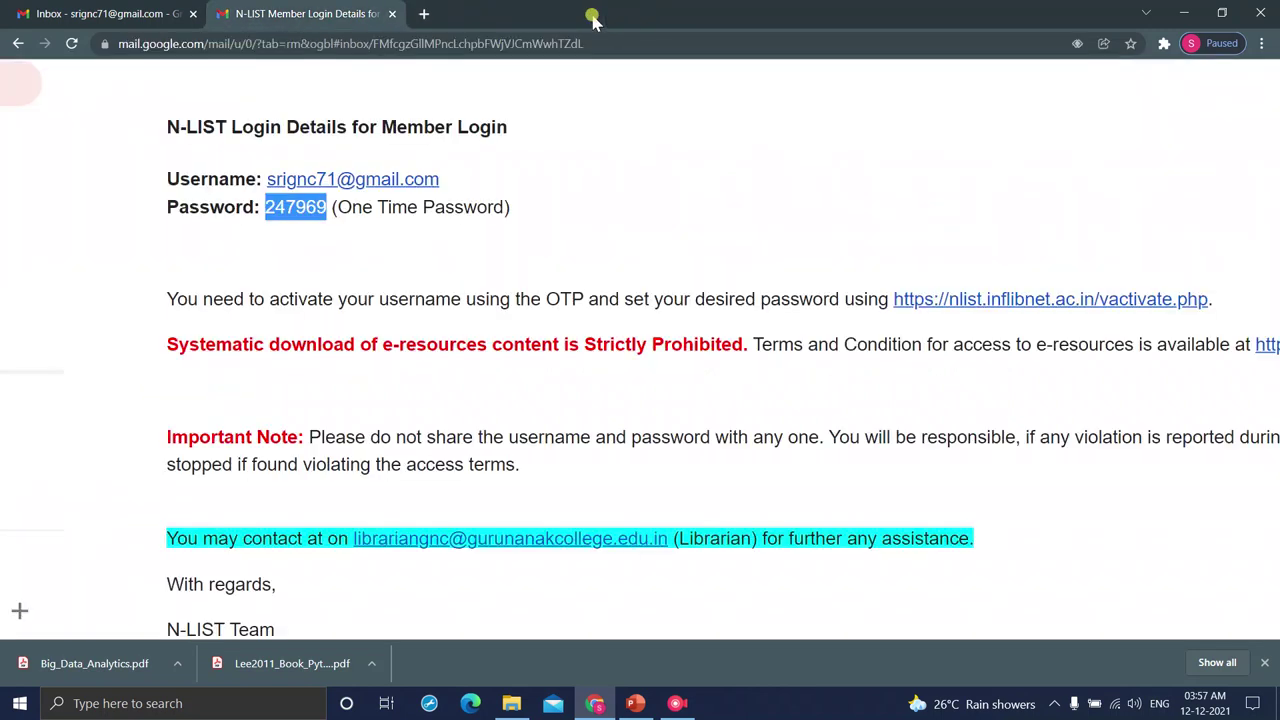
- Google 'nlist' in a new tab and open the N-LIST: National Library and Information Services result
{"action": "left_click", "coordinate": [425, 14]}
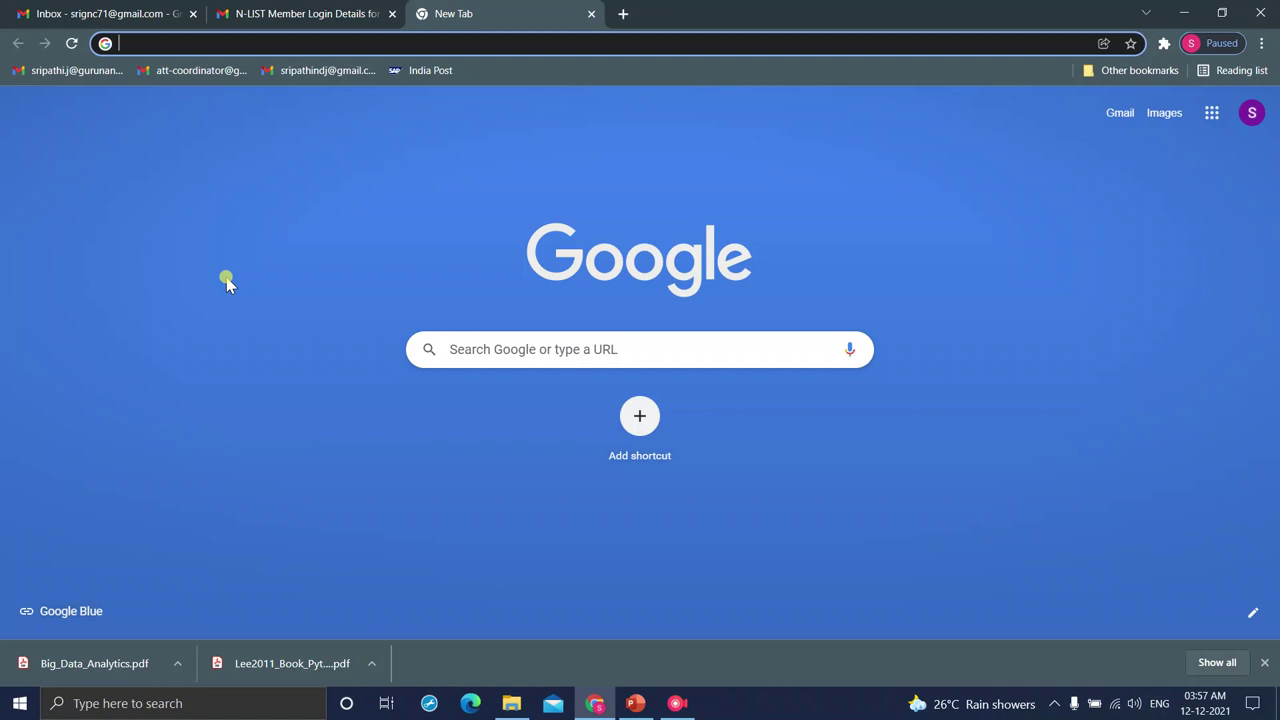
{"action": "type", "text": "nli"}
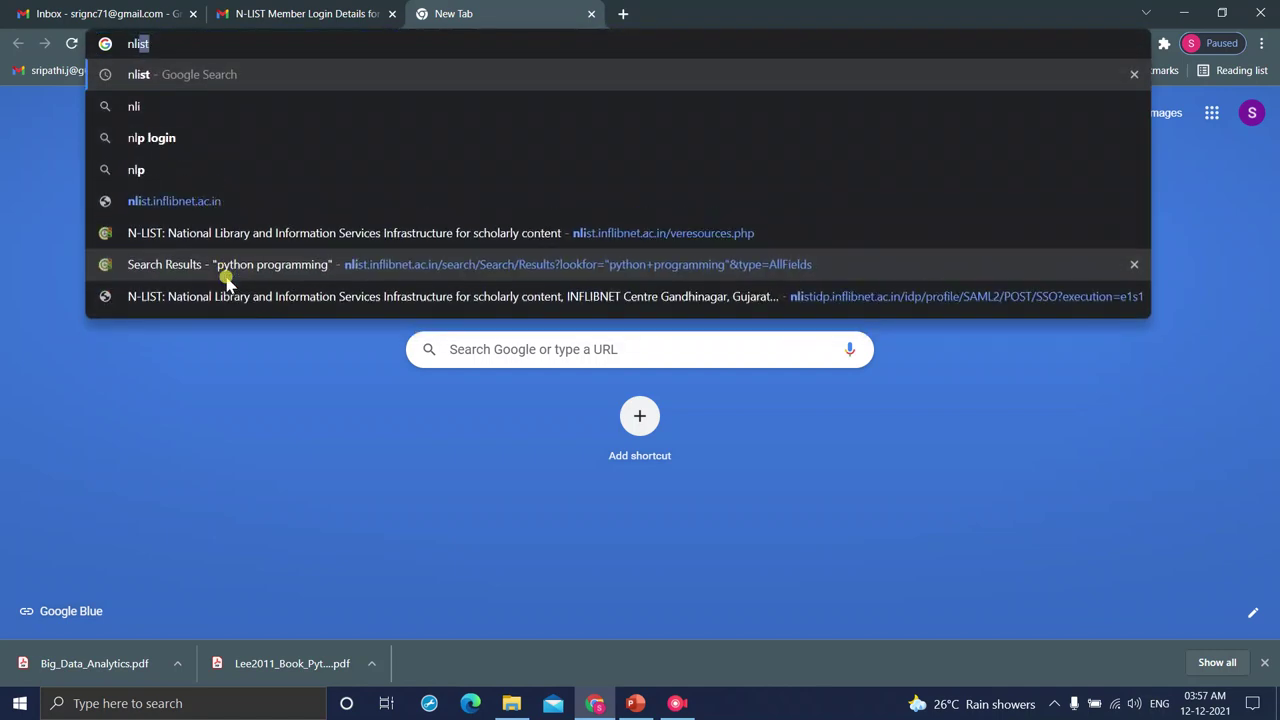
{"action": "key", "text": "BackSpace"}
{"action": "key", "text": "BackSpace"}
{"action": "key", "text": "BackSpace"}
{"action": "key", "text": "BackSpace"}
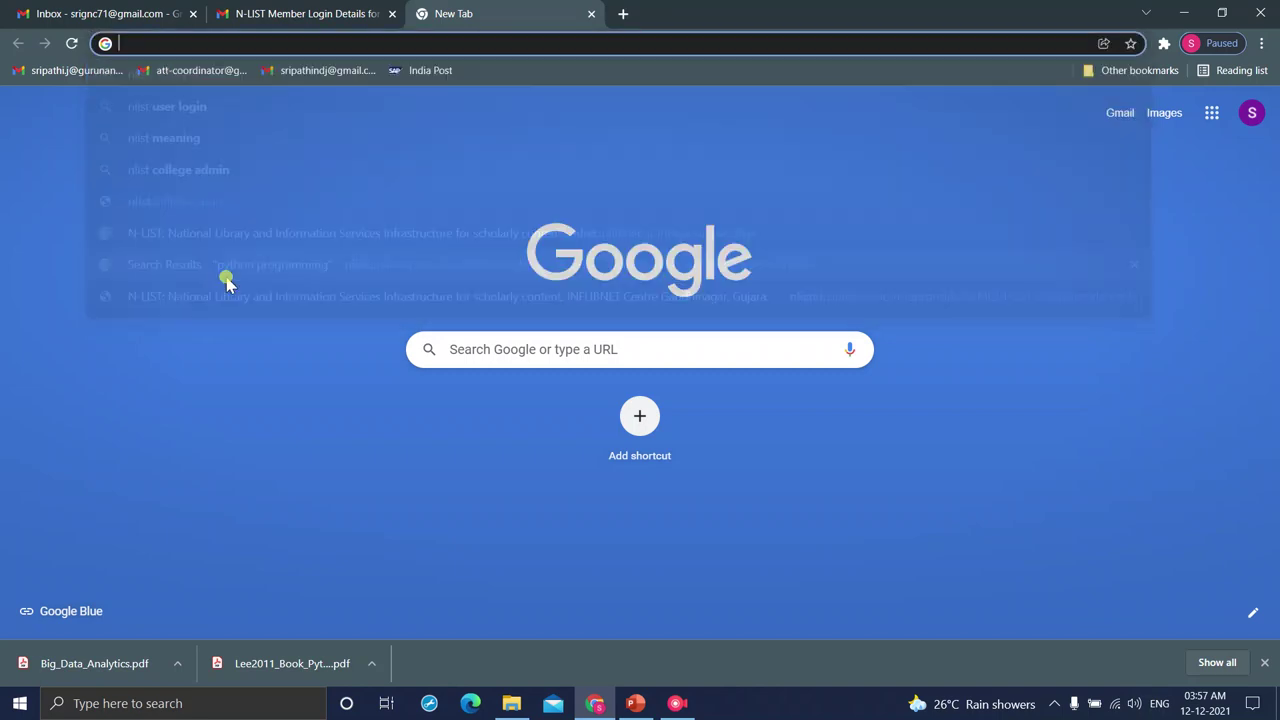
{"action": "type", "text": "nl"}
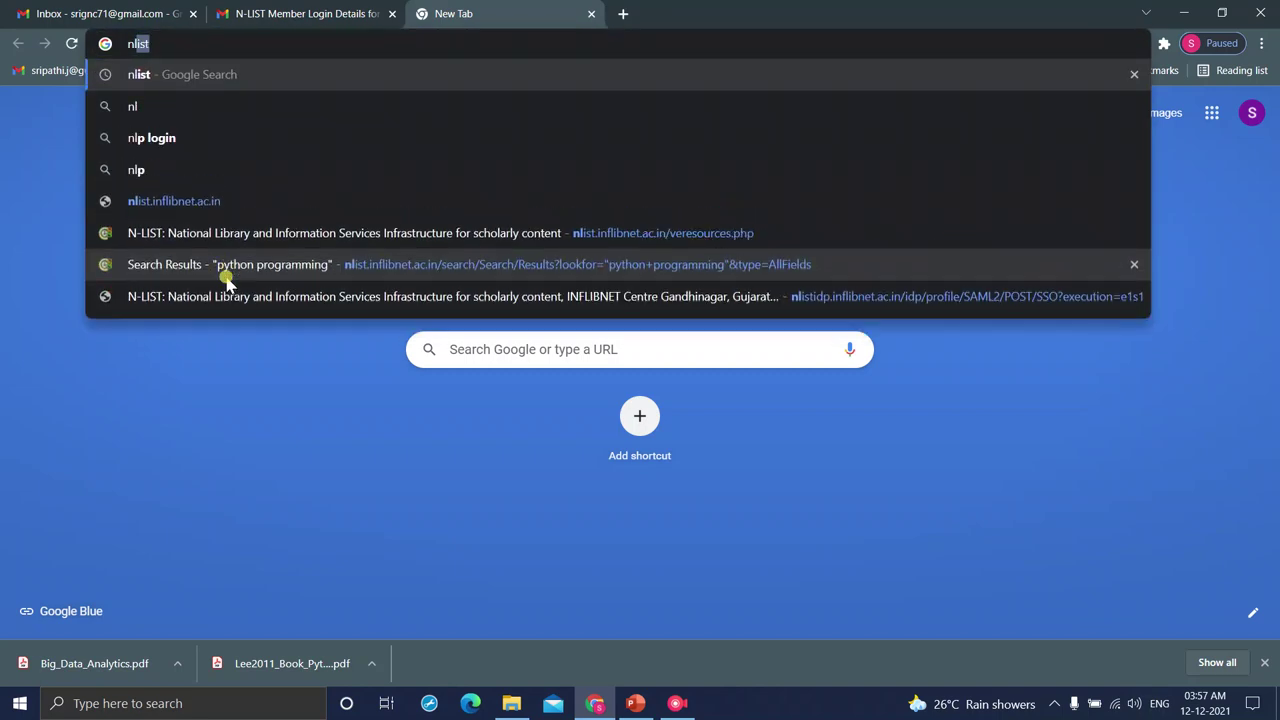
{"action": "type", "text": "ist"}
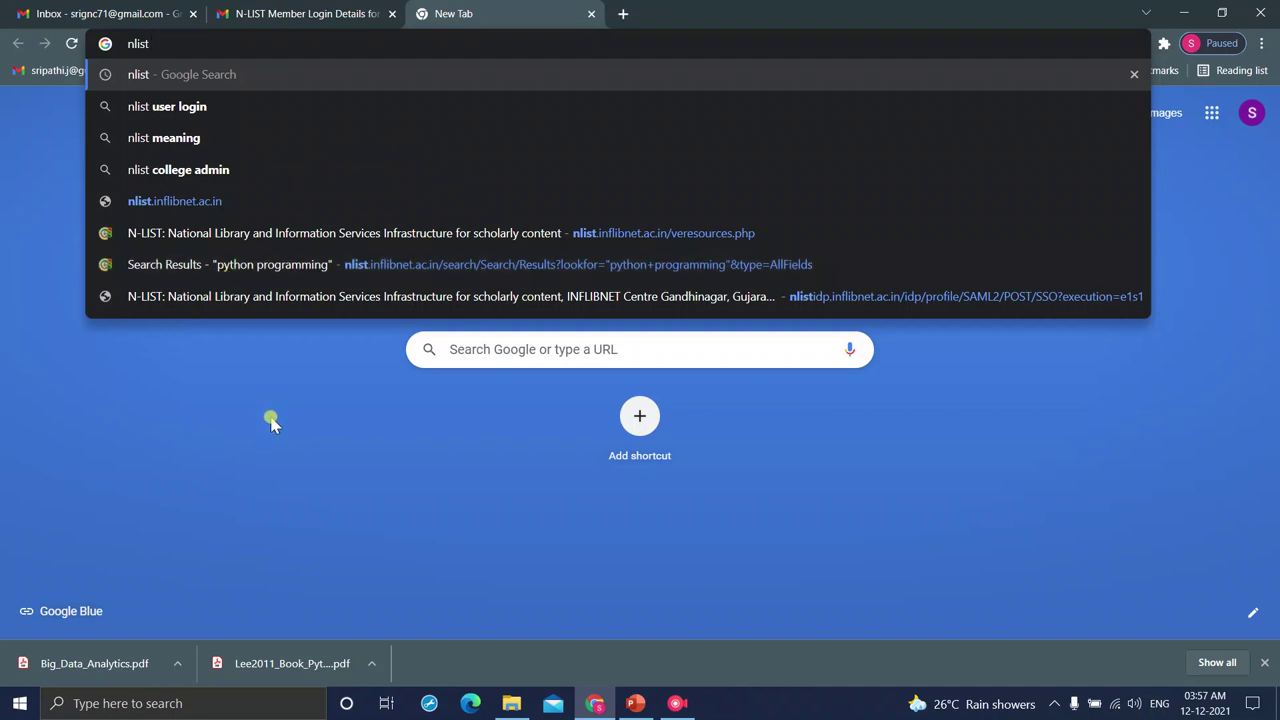
{"action": "key", "text": "Return"}
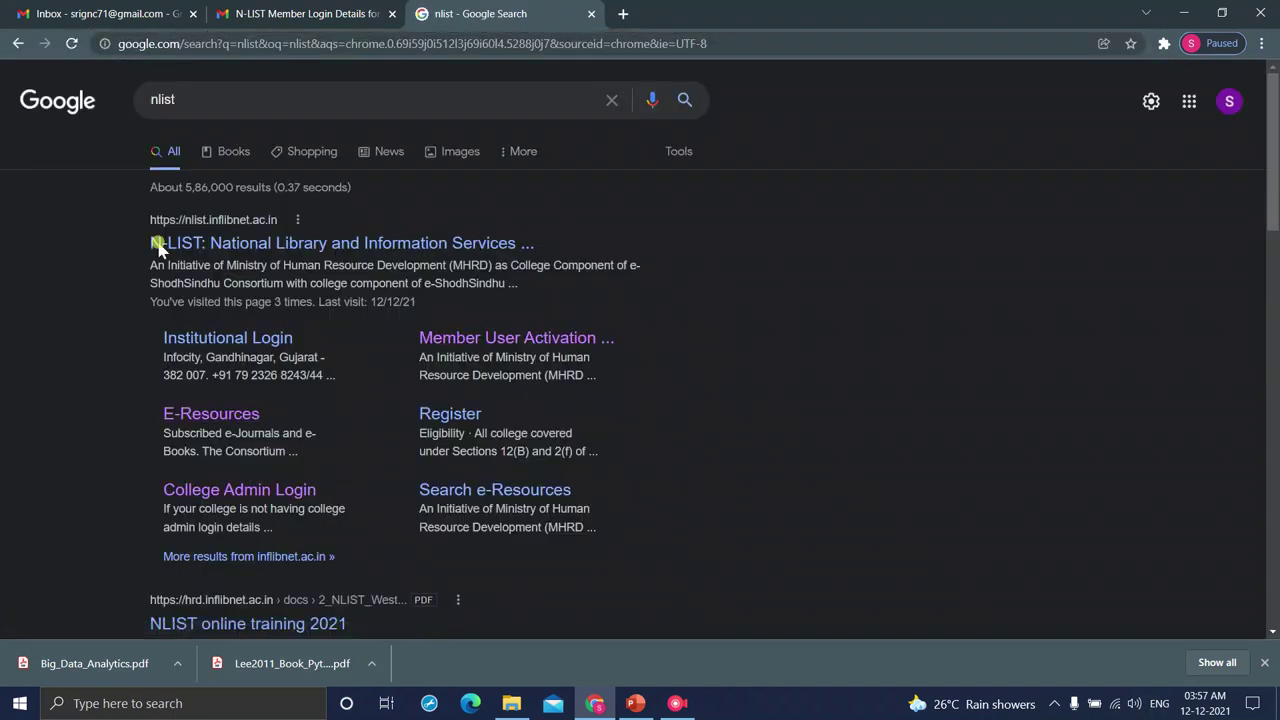
{"action": "scroll", "coordinate": [157, 247], "scroll_direction": "up", "scroll_amount": 5}
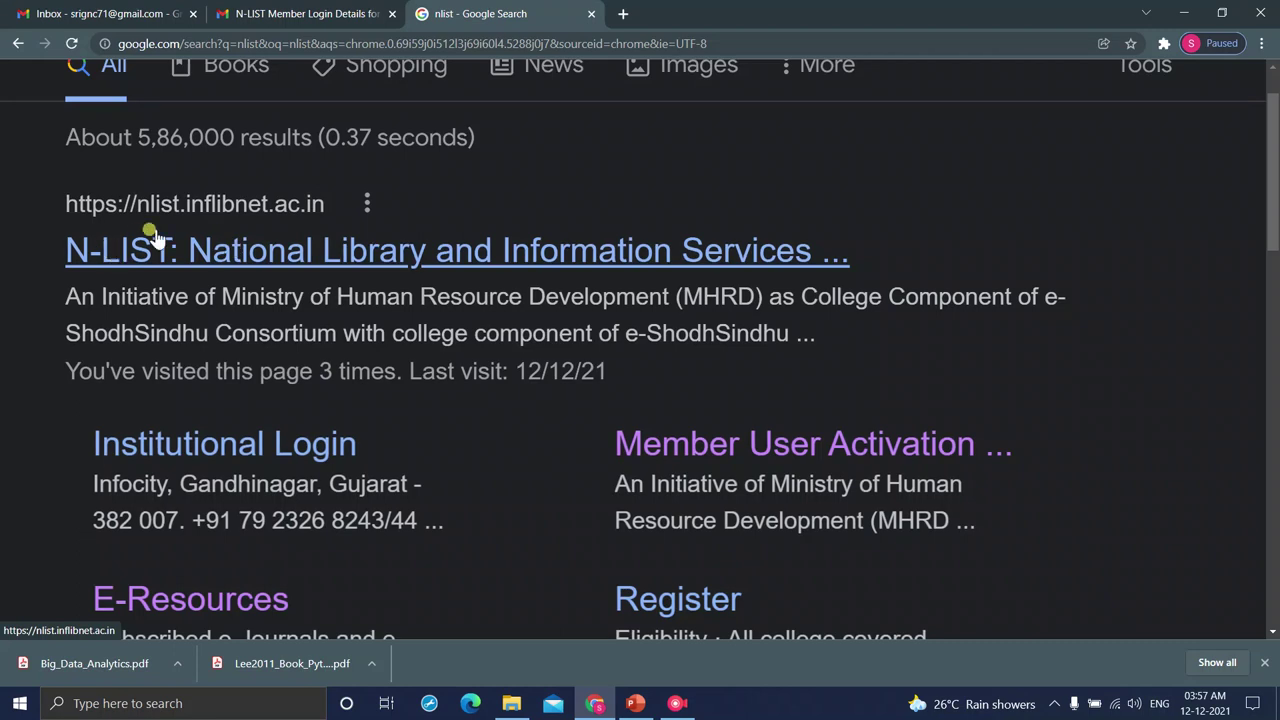
{"action": "left_click", "coordinate": [176, 228]}
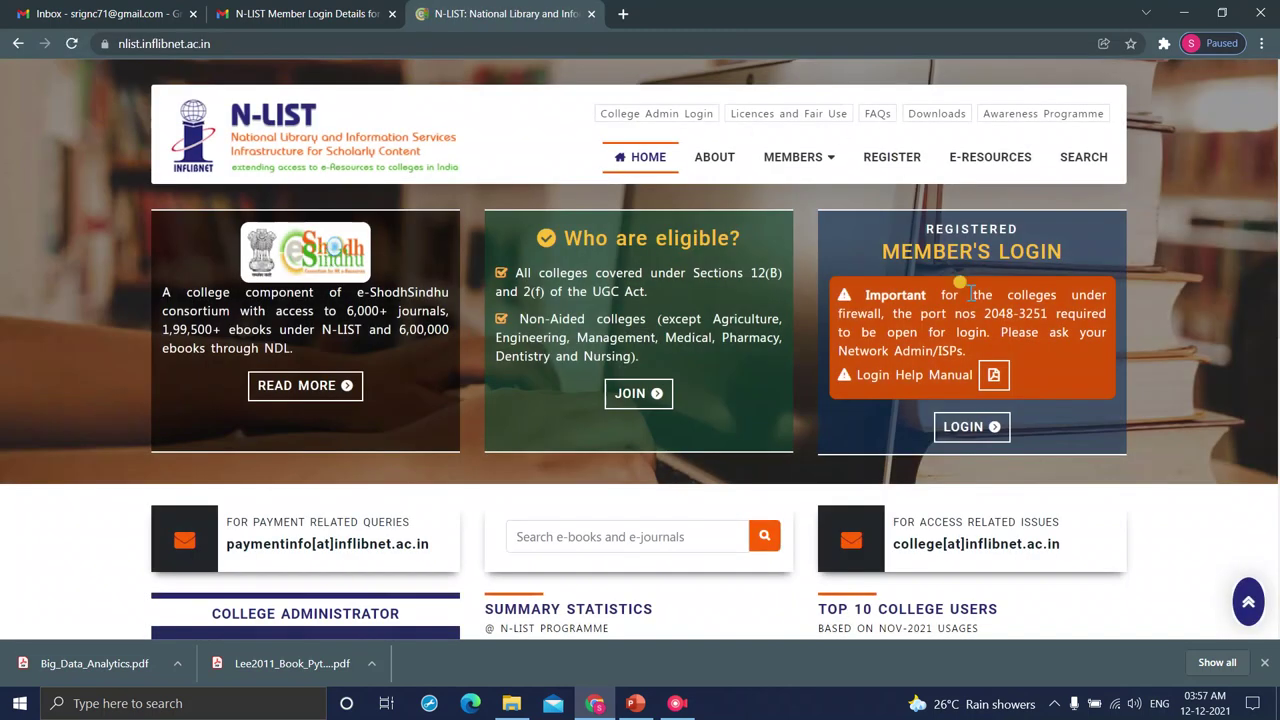
- Sign back in through Member's Login with the saved username and the account password
{"action": "scroll", "coordinate": [970, 293], "scroll_direction": "up", "scroll_amount": 5, "text": "ctrl"}
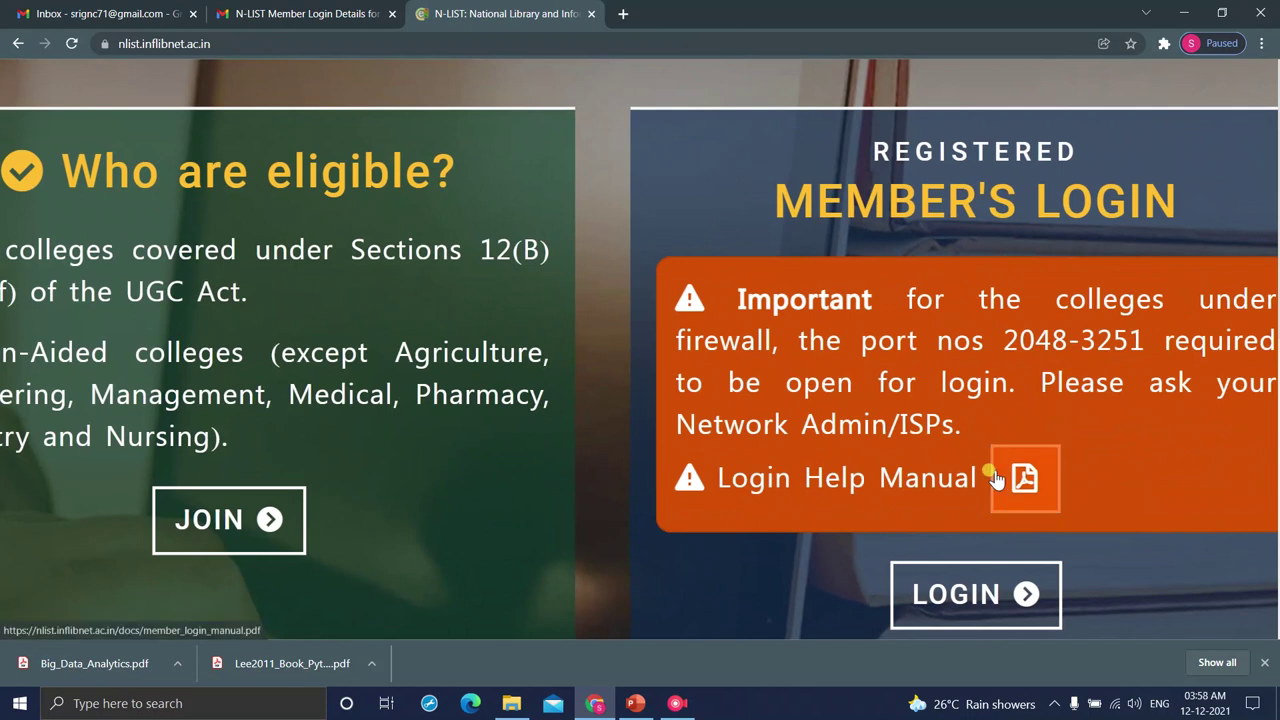
{"action": "left_click", "coordinate": [955, 593]}
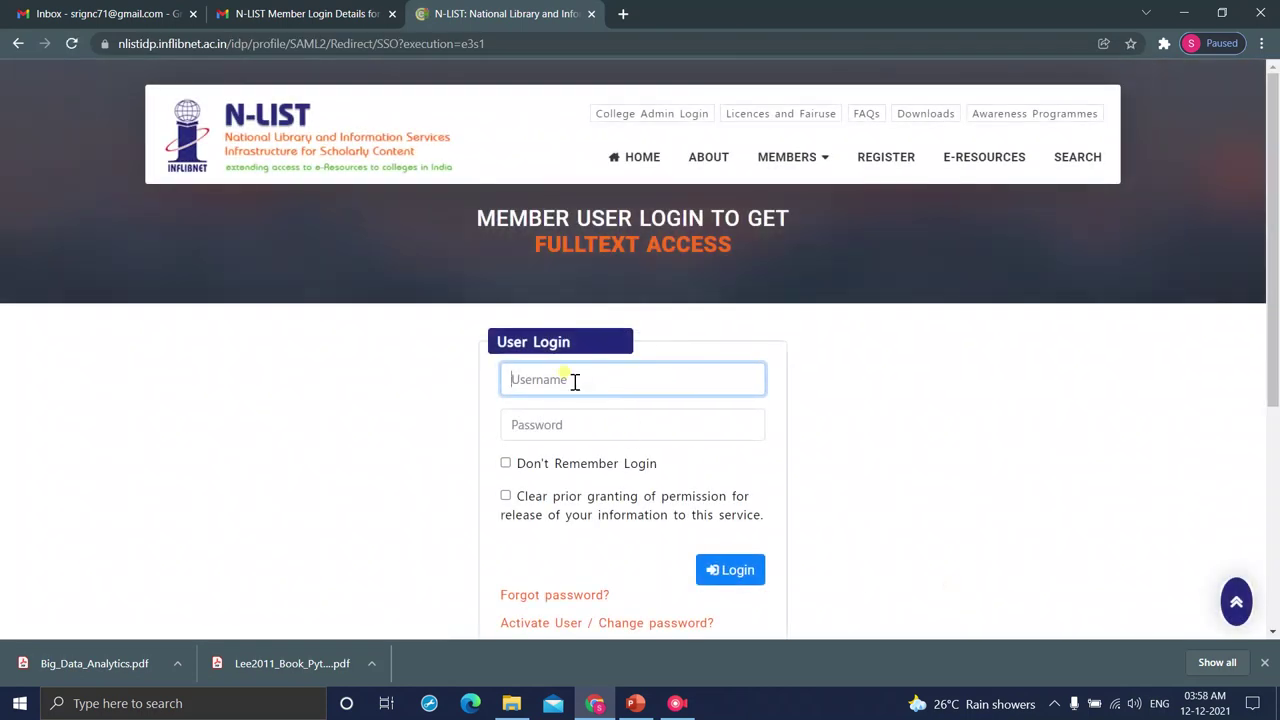
{"action": "left_click", "coordinate": [575, 381]}
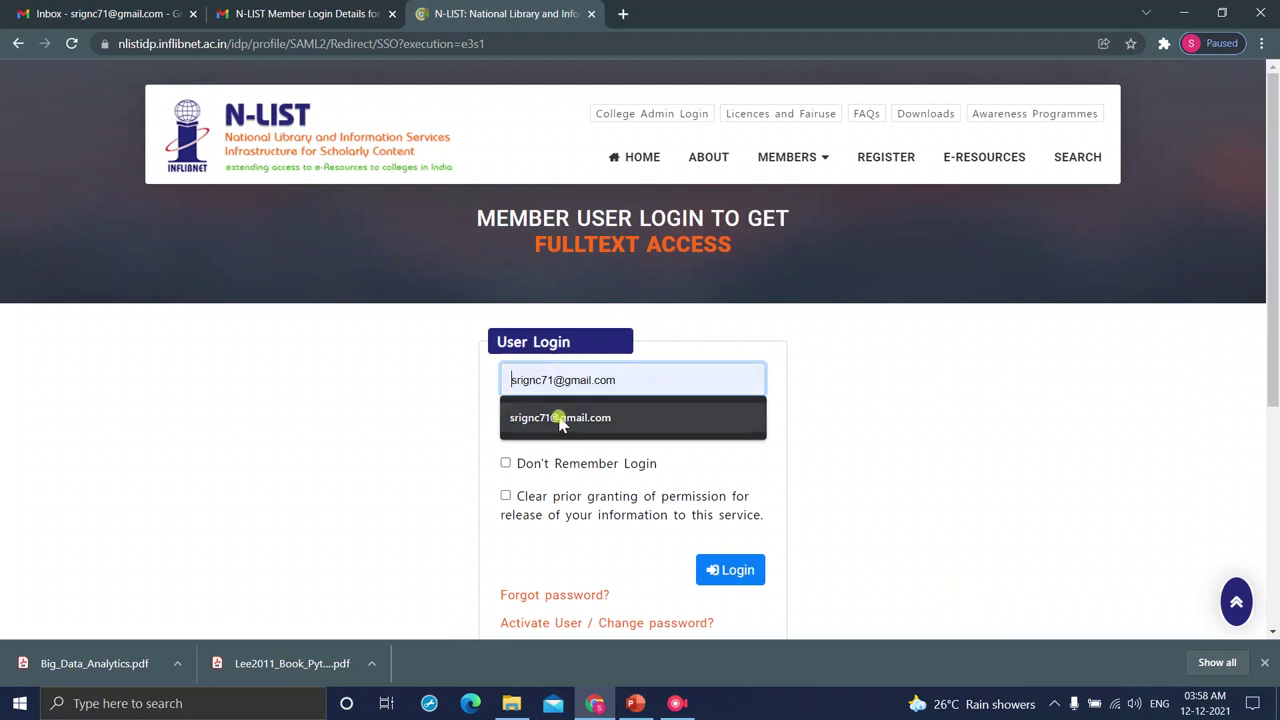
{"action": "left_click", "coordinate": [560, 418]}
{"action": "left_click", "coordinate": [553, 412]}
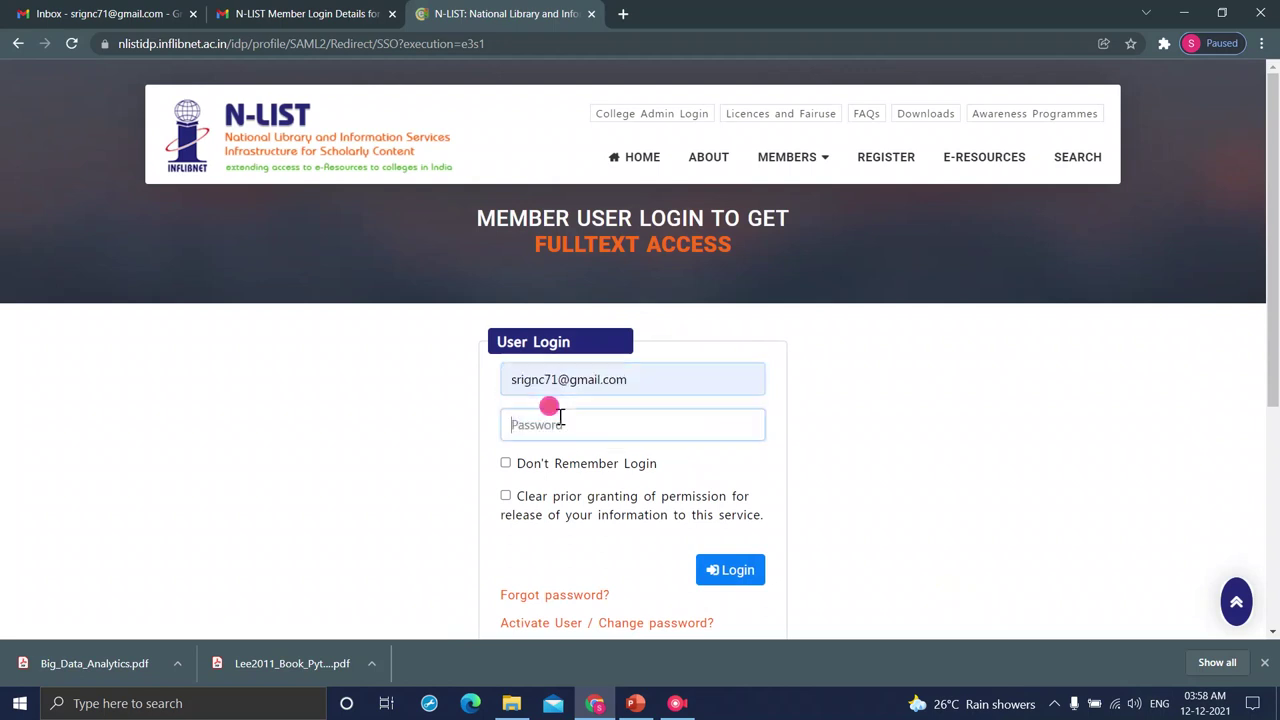
{"action": "type", "text": "*"}
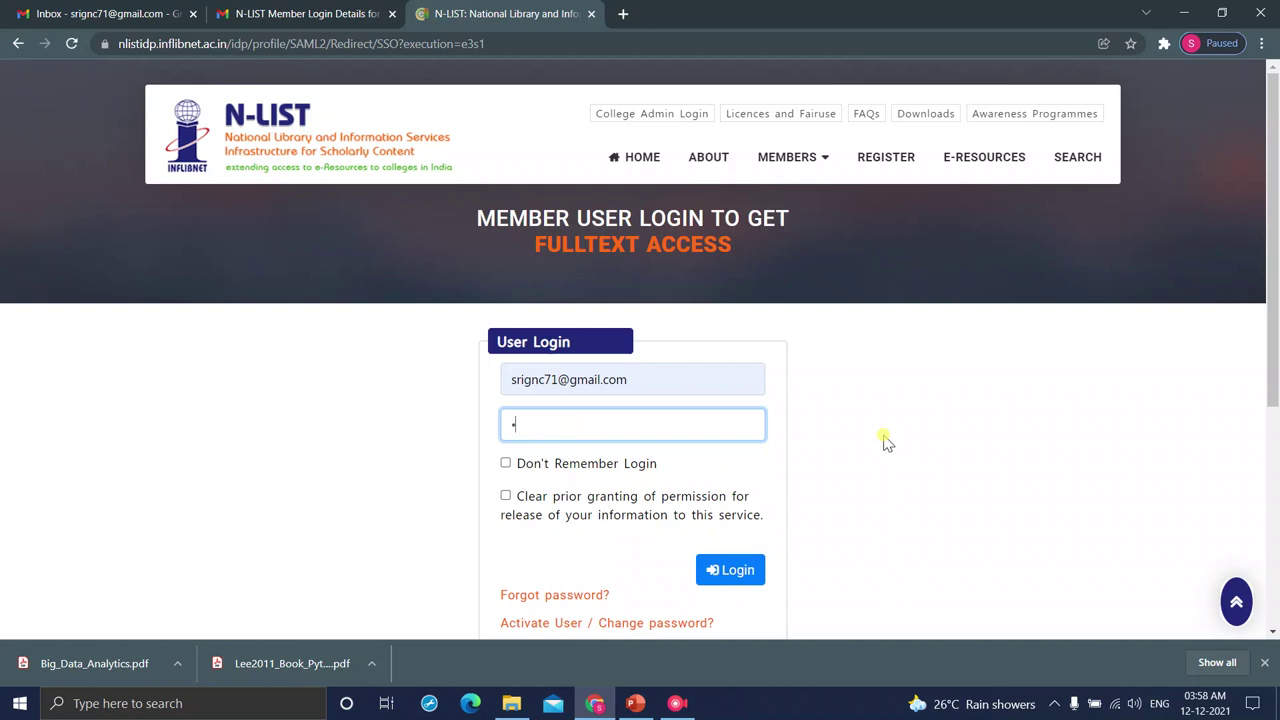
{"action": "type", "text": "*******"}
{"action": "left_click", "coordinate": [720, 572]}
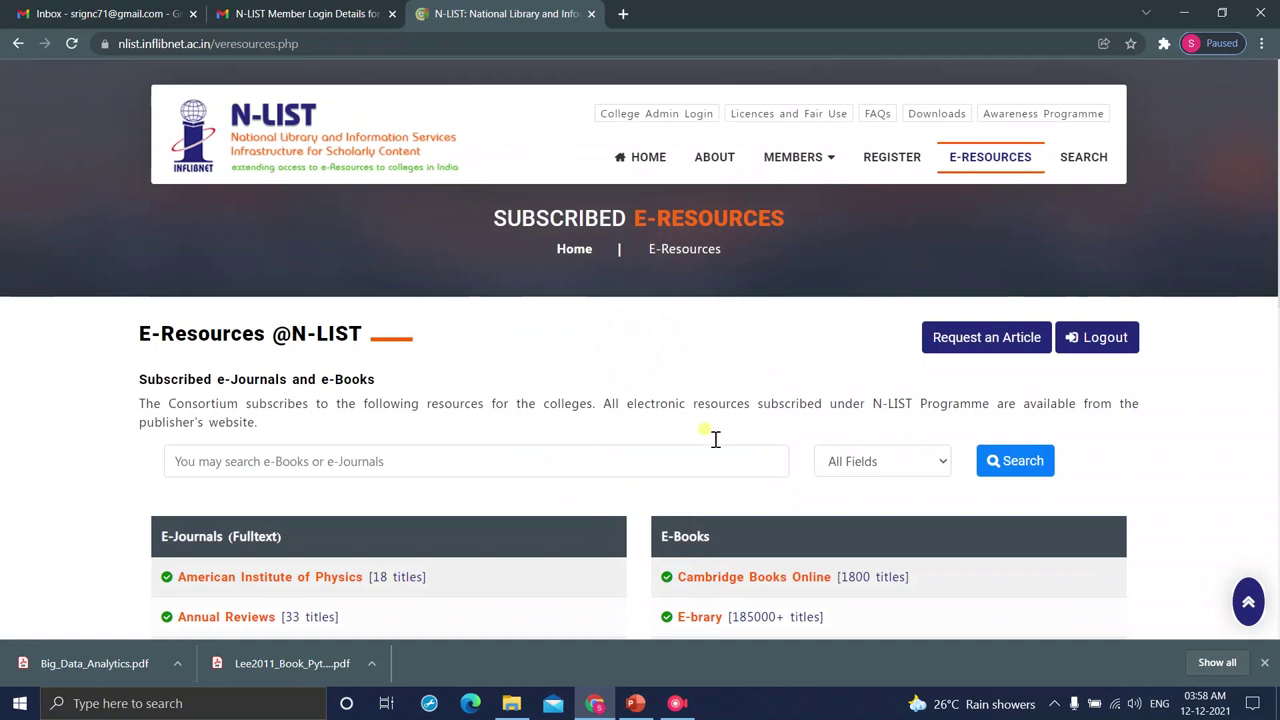
- Show the NLIST Tutorial deck at its final slide 7, 'Thank you', then bring up the recorder
{"action": "left_click", "coordinate": [643, 706]}
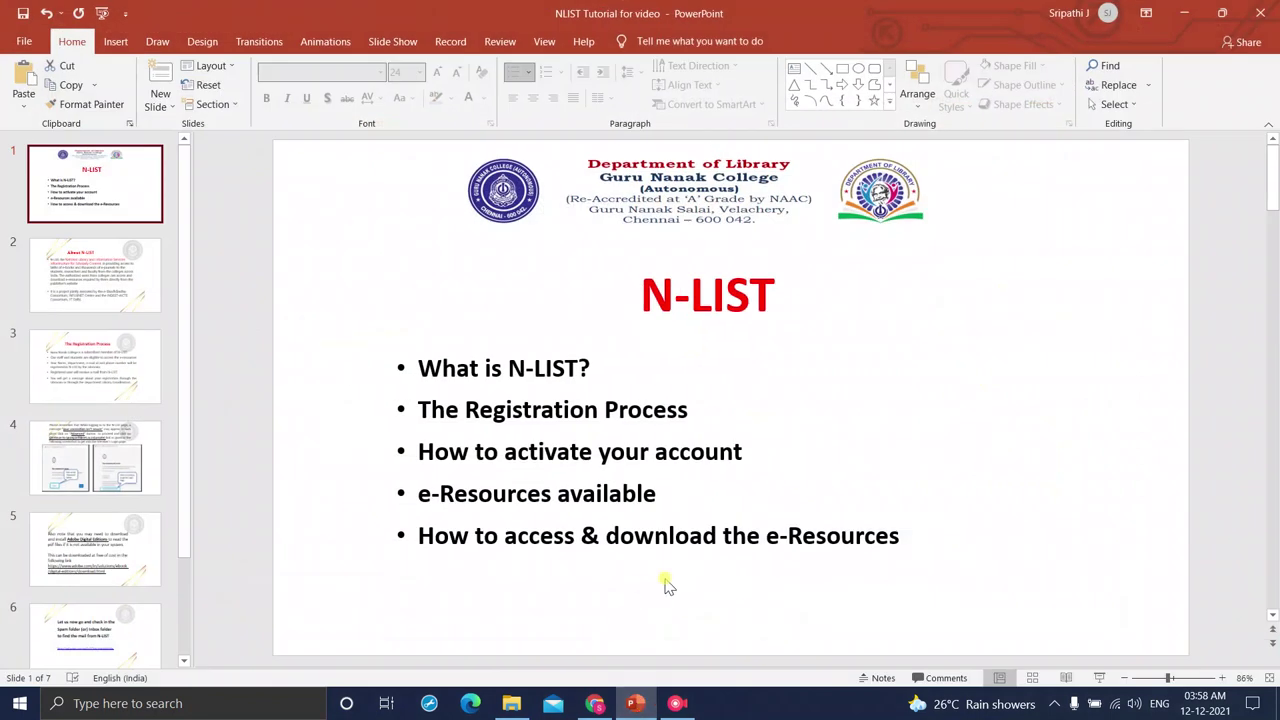
{"action": "scroll", "coordinate": [667, 587], "scroll_direction": "down", "scroll_amount": 6}
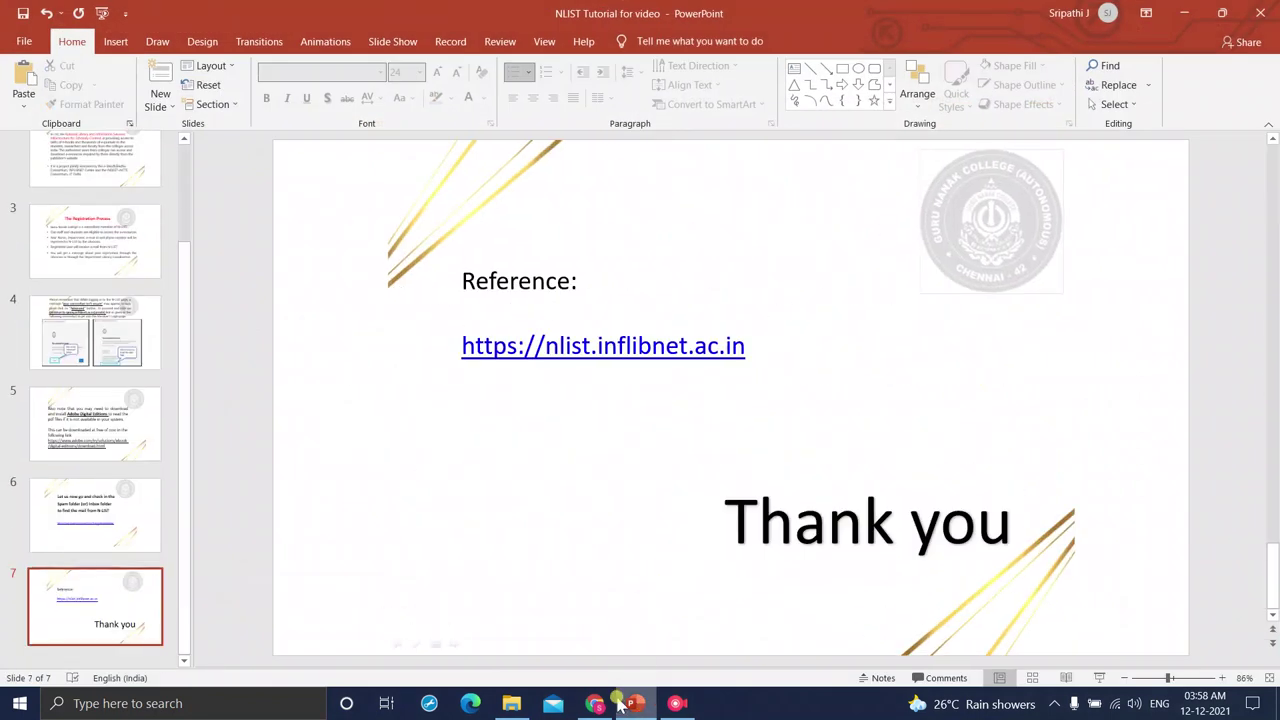
{"action": "left_click", "coordinate": [675, 706]}
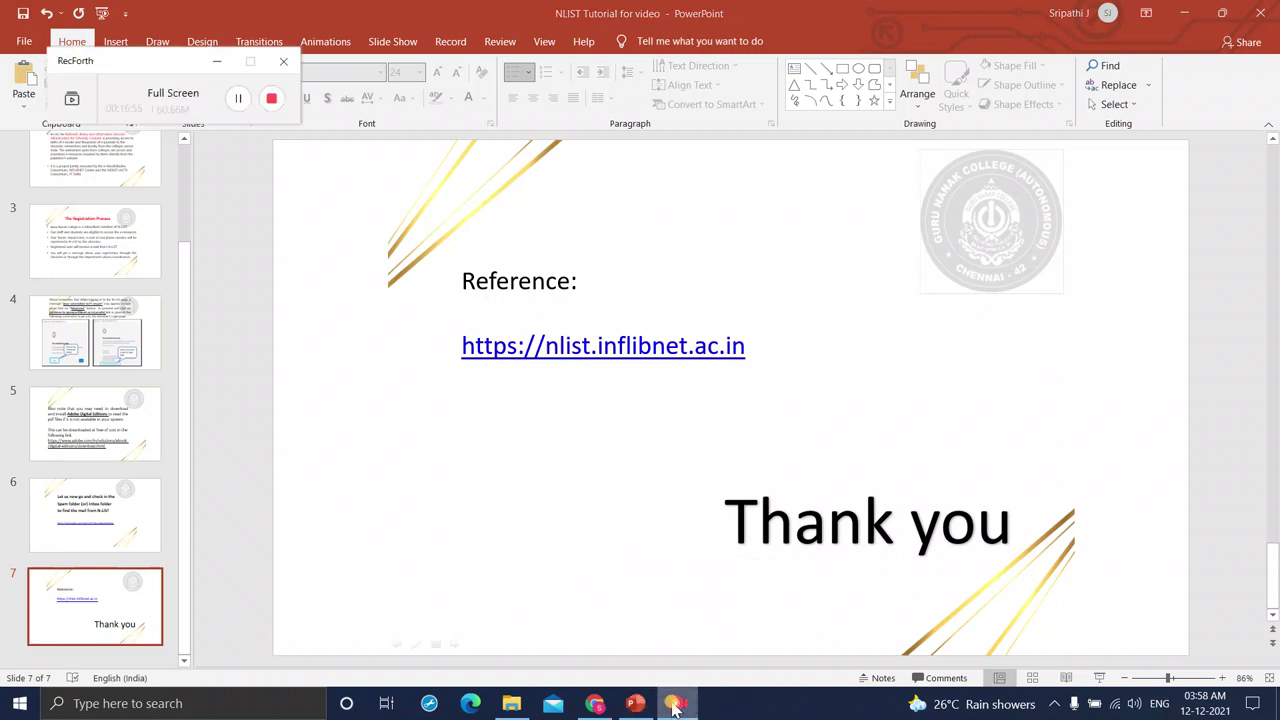